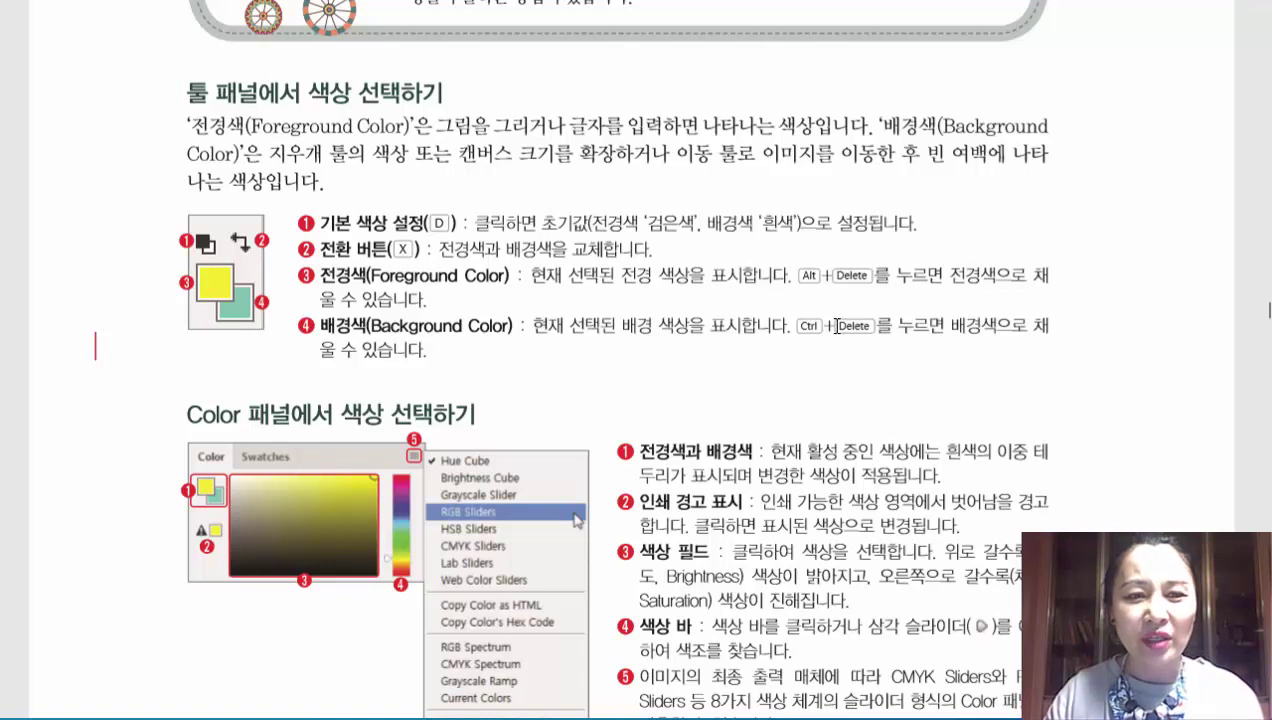
- Read the textbook sections on choosing colors with the tool panel, Color panel, Swatches panel, Color Picker and Eyedropper tool
scroll(836, 326, "down", 4)
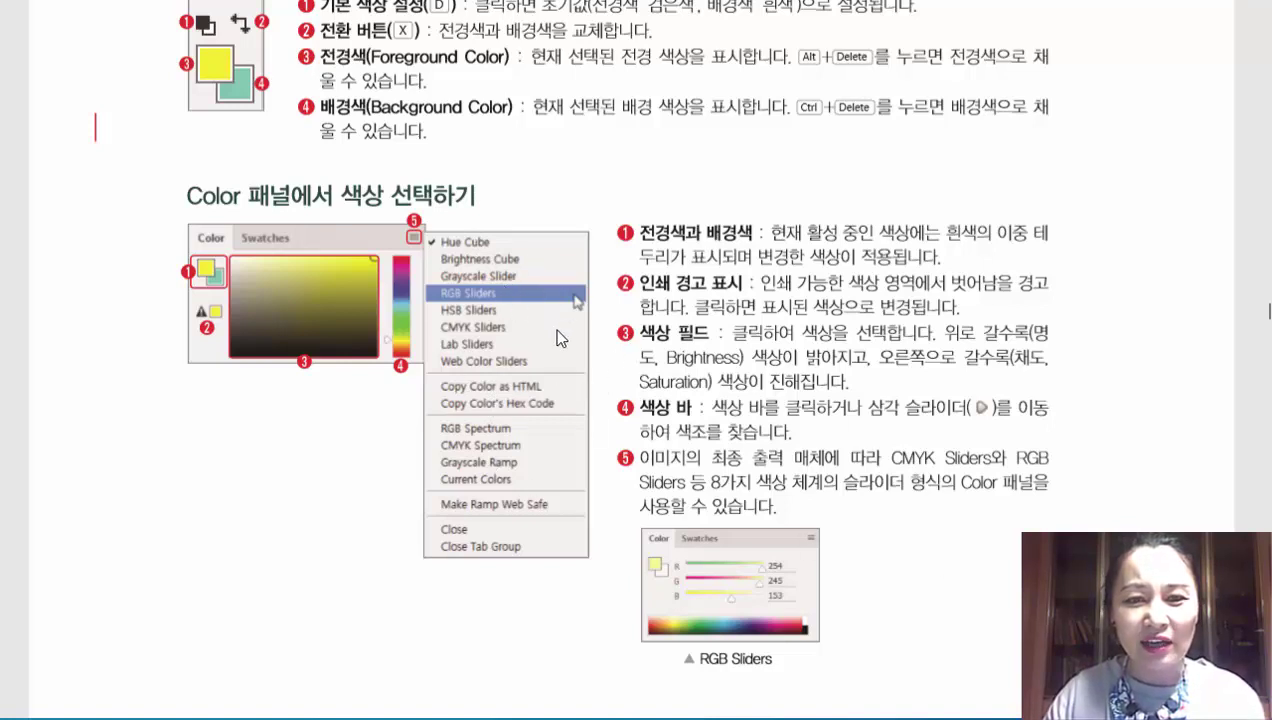
scroll(554, 328, "down", 10)
scroll(560, 338, "down", 1)
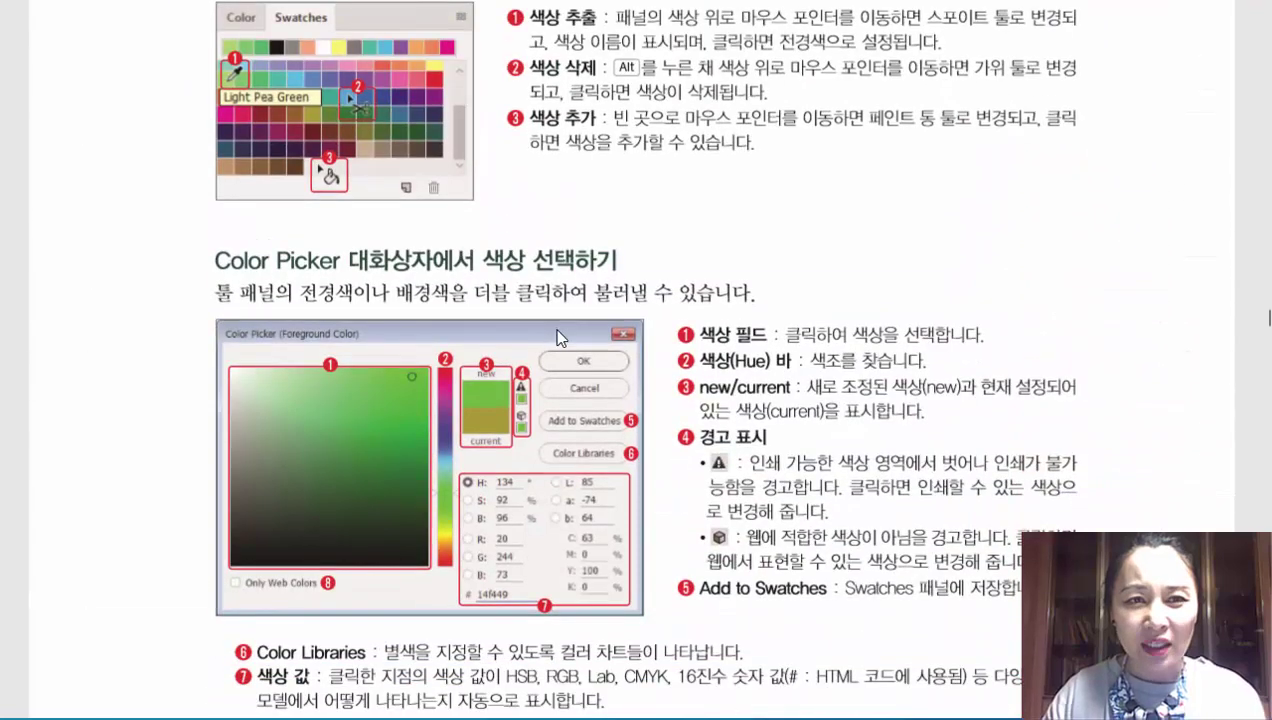
scroll(560, 338, "up", 2)
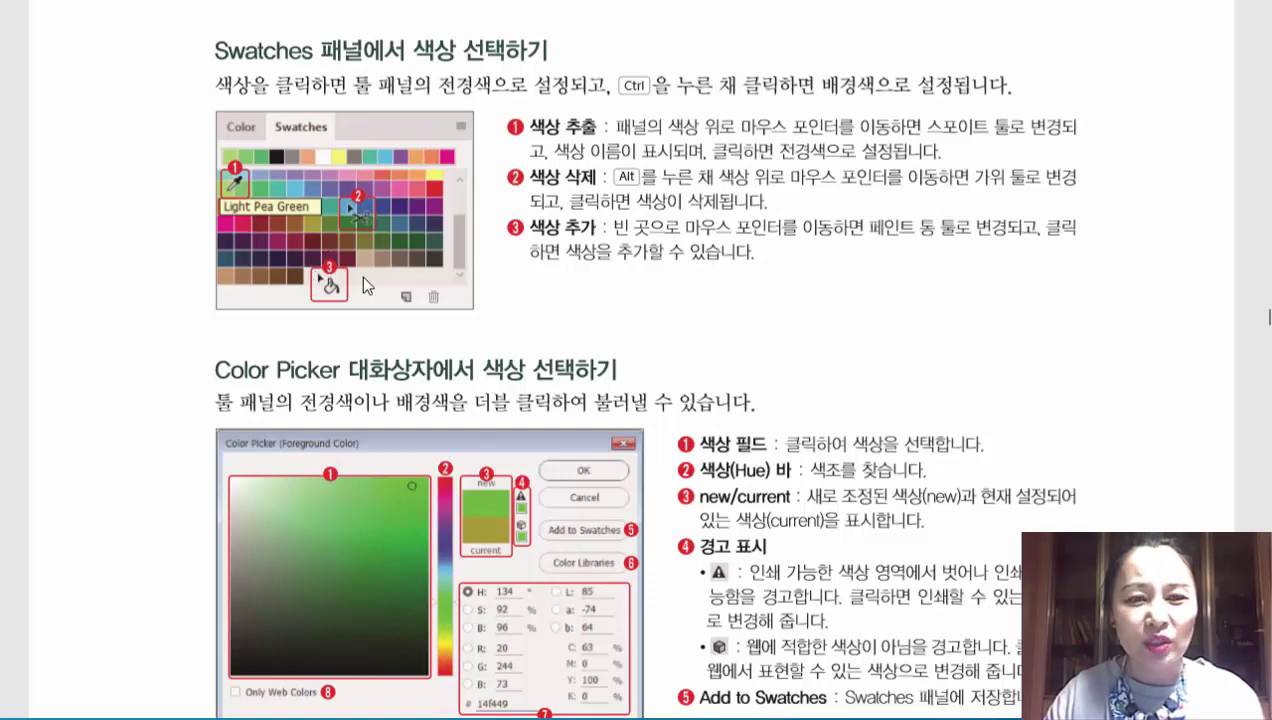
scroll(367, 263, "down", 5)
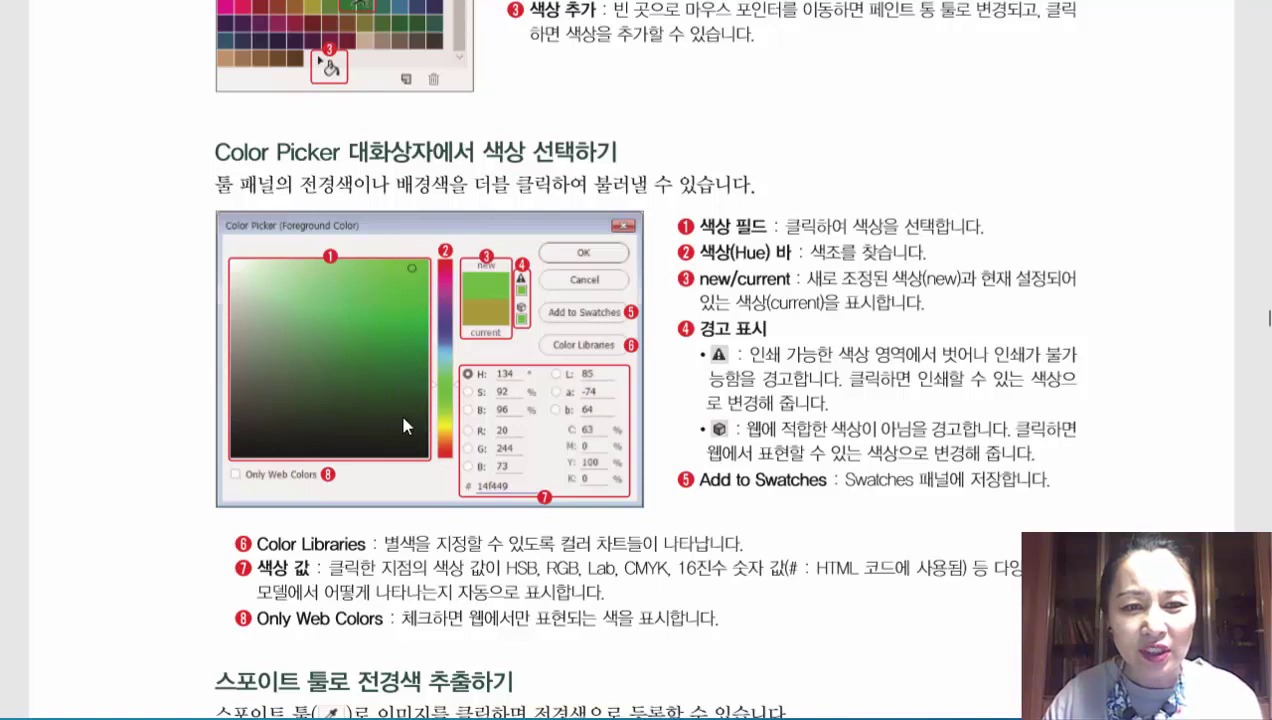
scroll(325, 397, "down", 3)
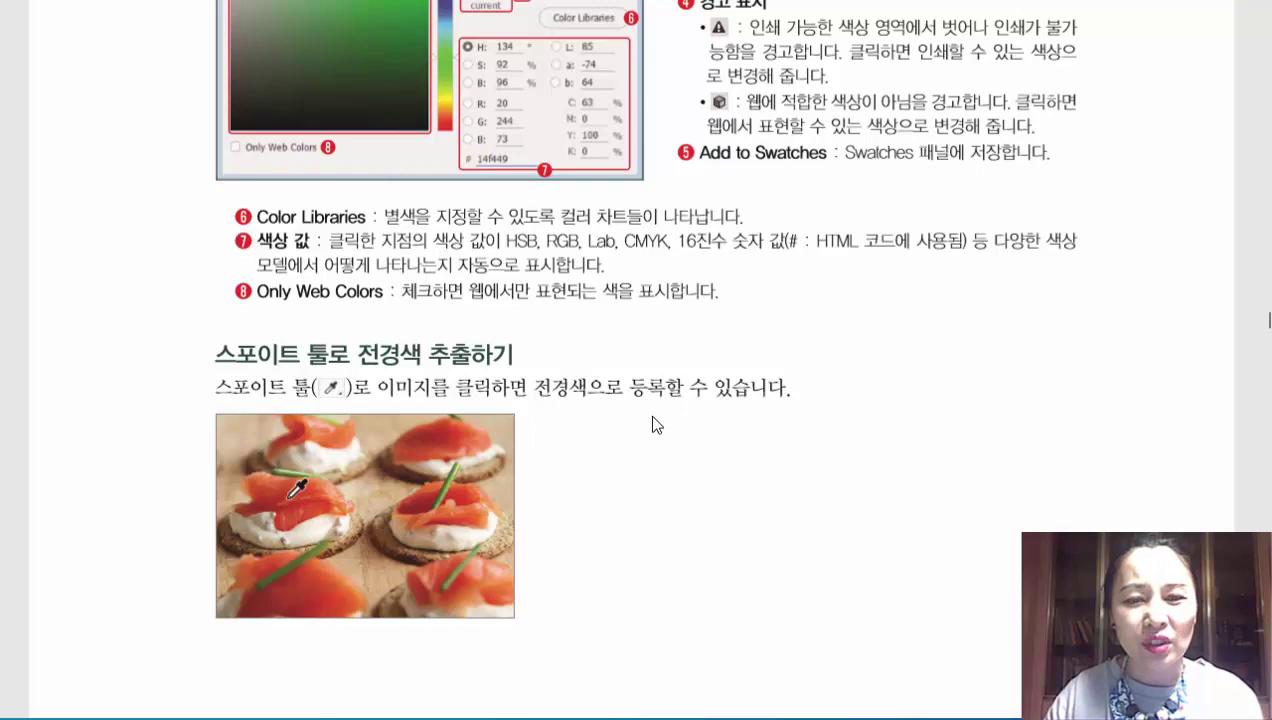
scroll(652, 409, "down", 10)
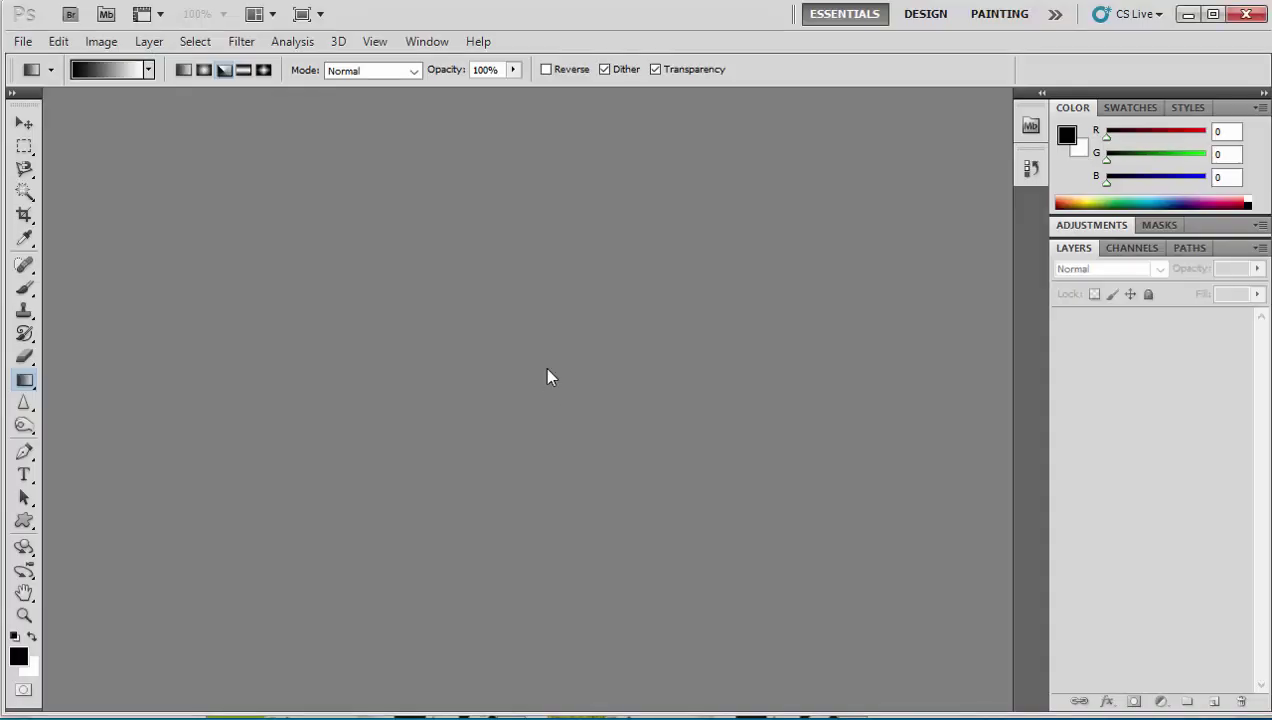
- Switch to Photoshop and open the image 티팟.jpg from the 4장 folder
double_click(540, 323)
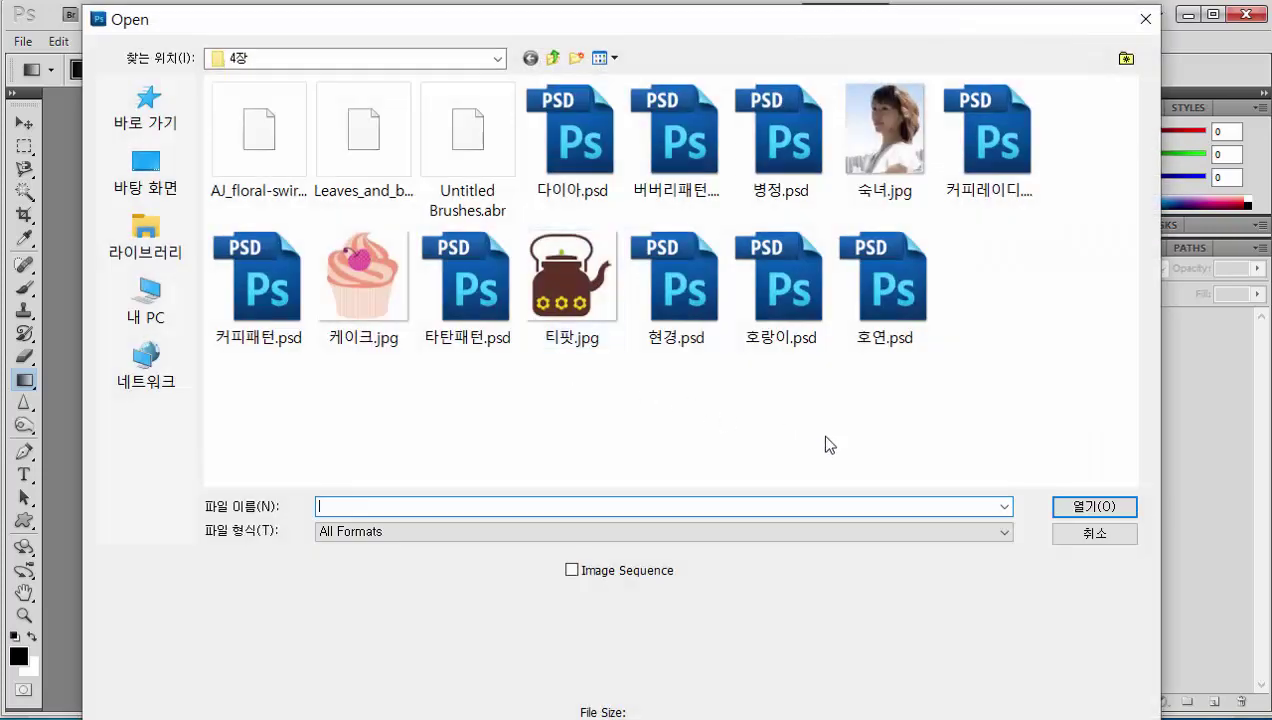
left_click(573, 289)
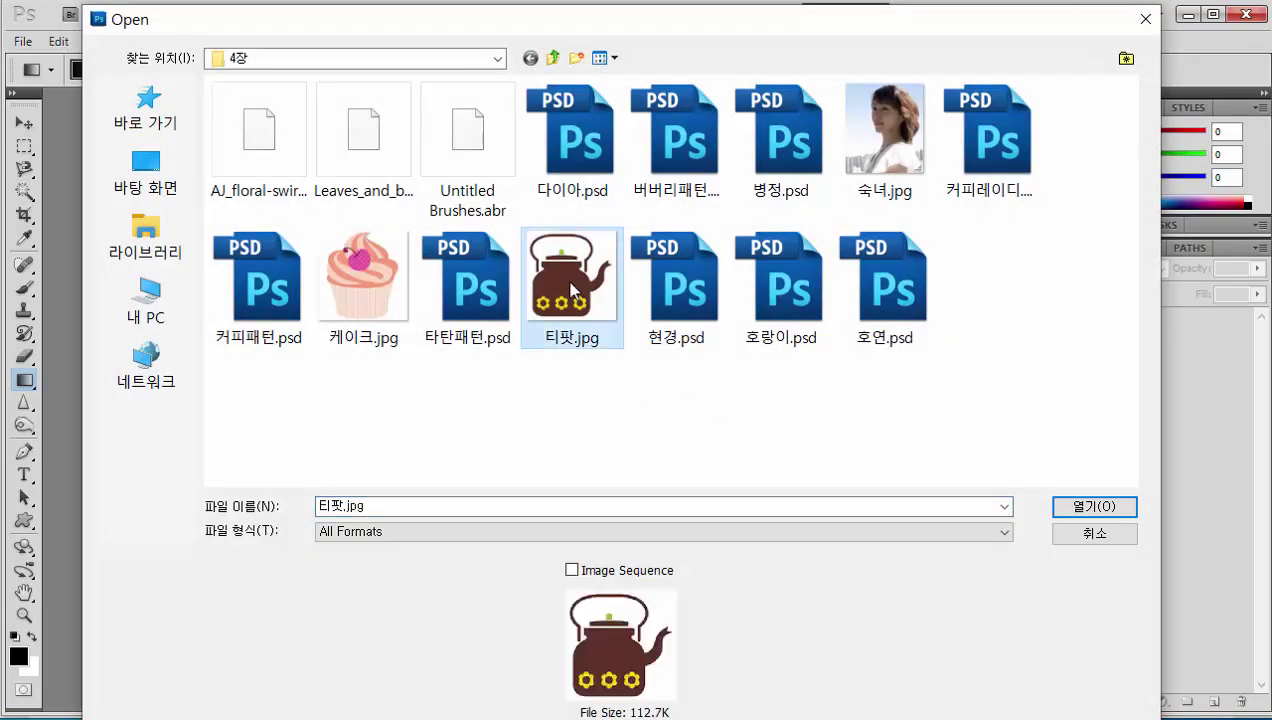
left_click(1100, 506)
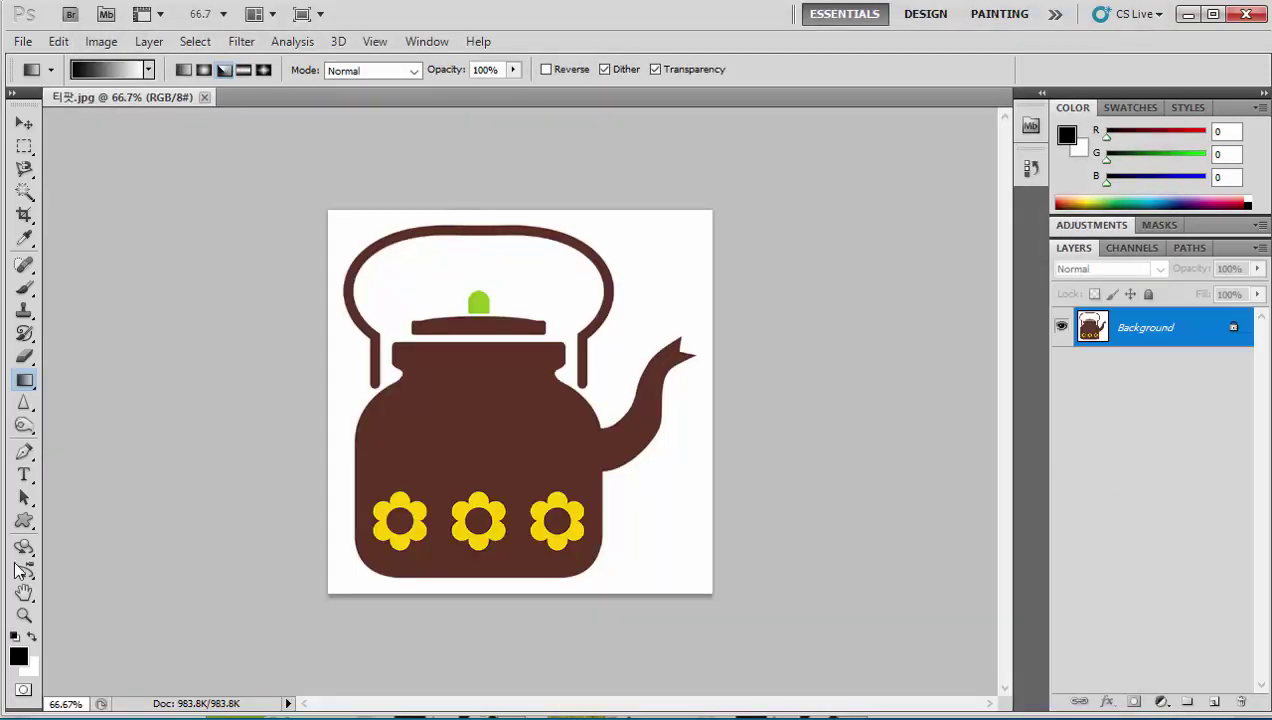
double_click(24, 594)
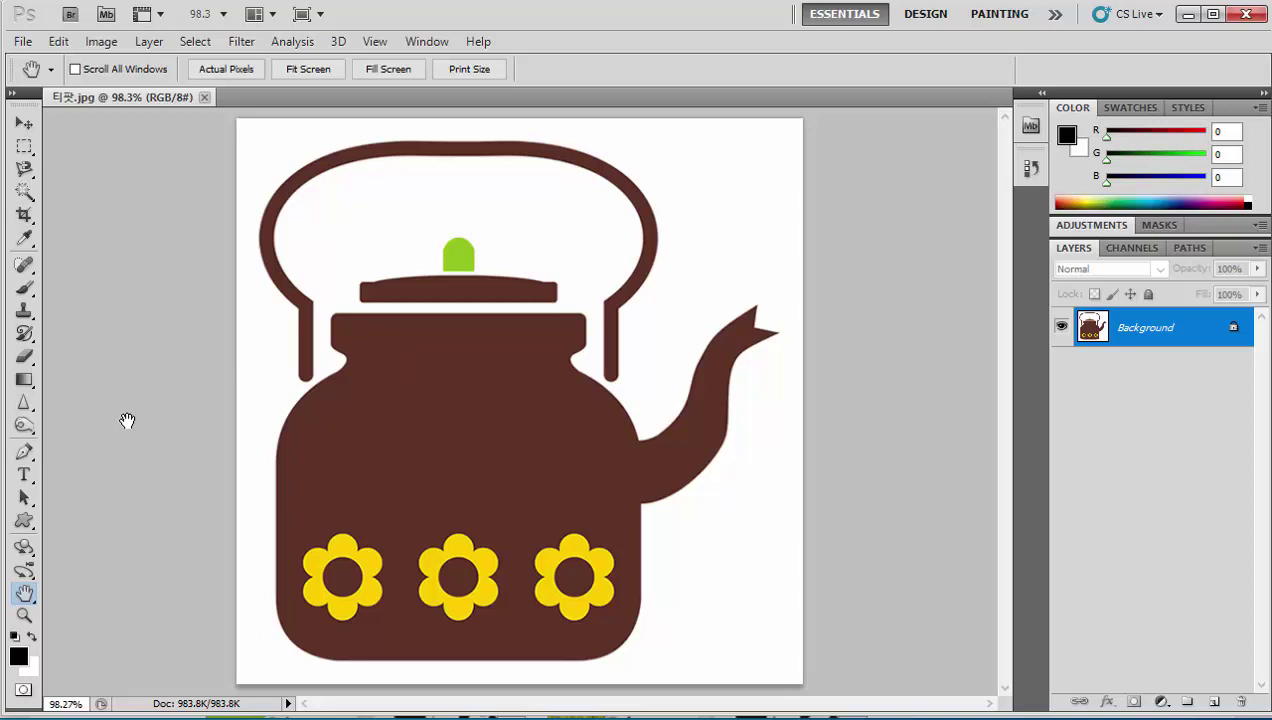
- Sample the green of the teapot's lid knob as the foreground color and save it as a new swatch with the default name
left_click(25, 240)
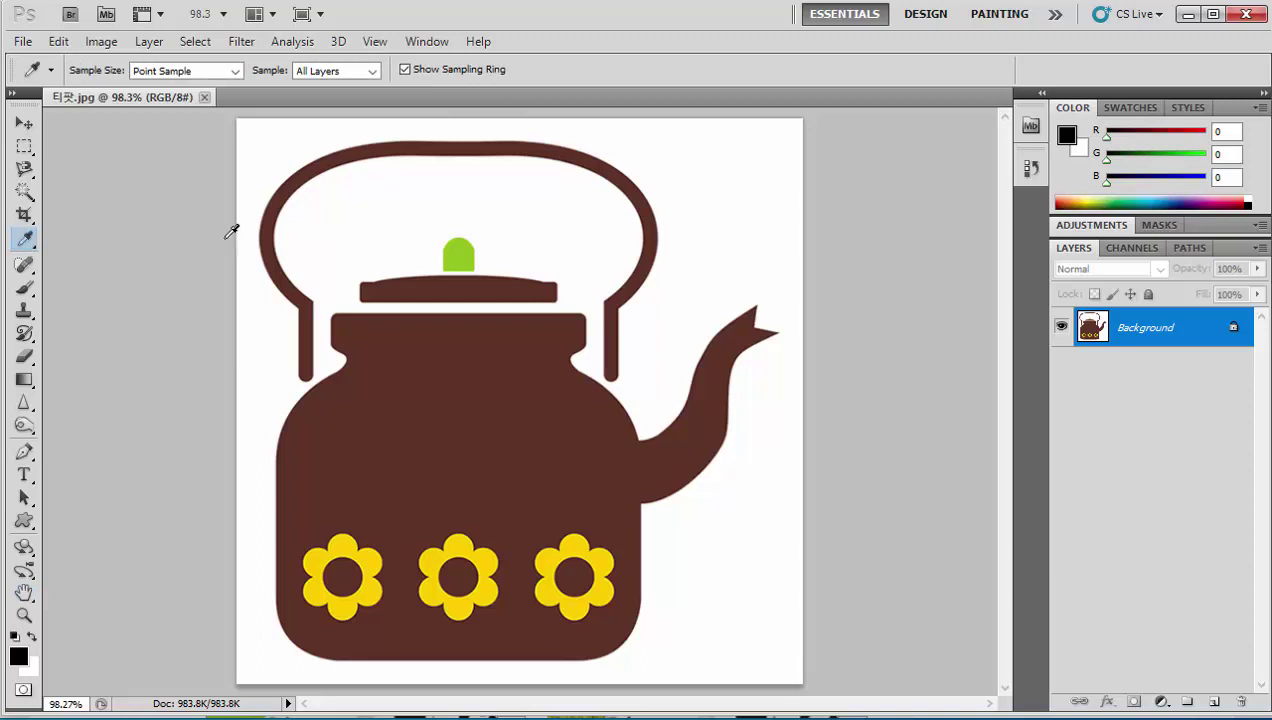
left_click(463, 249)
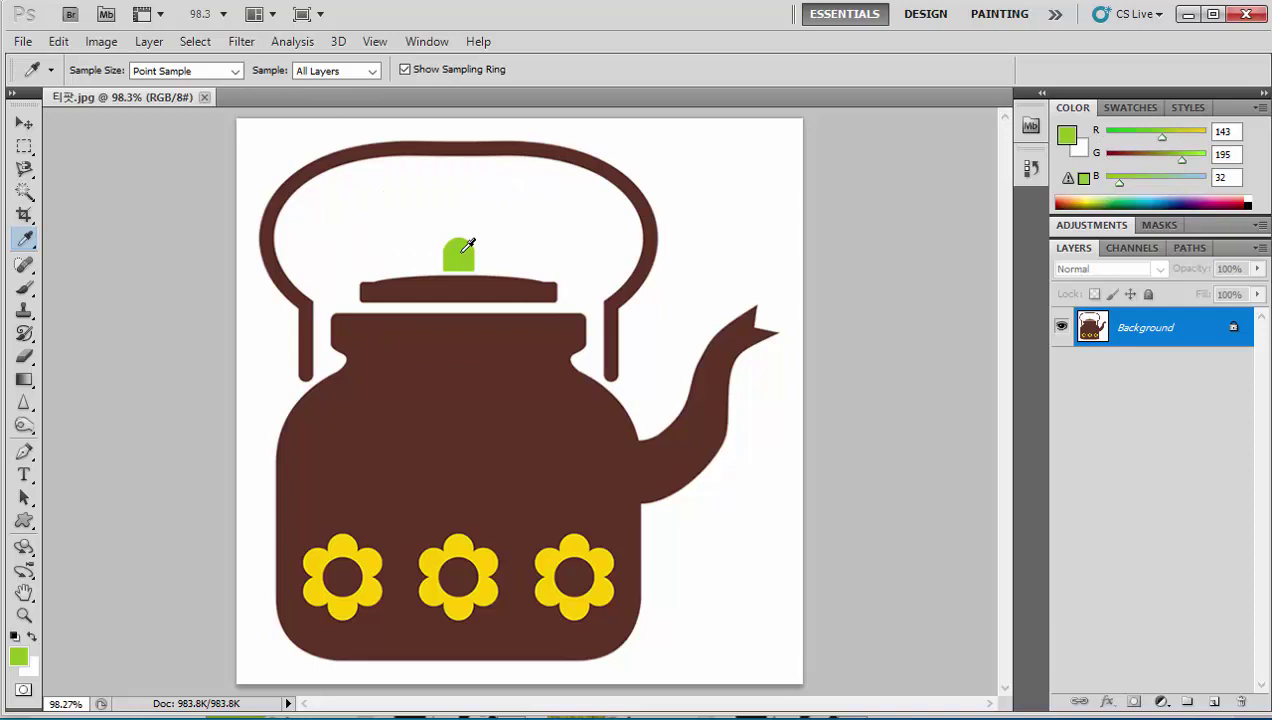
left_click(1128, 109)
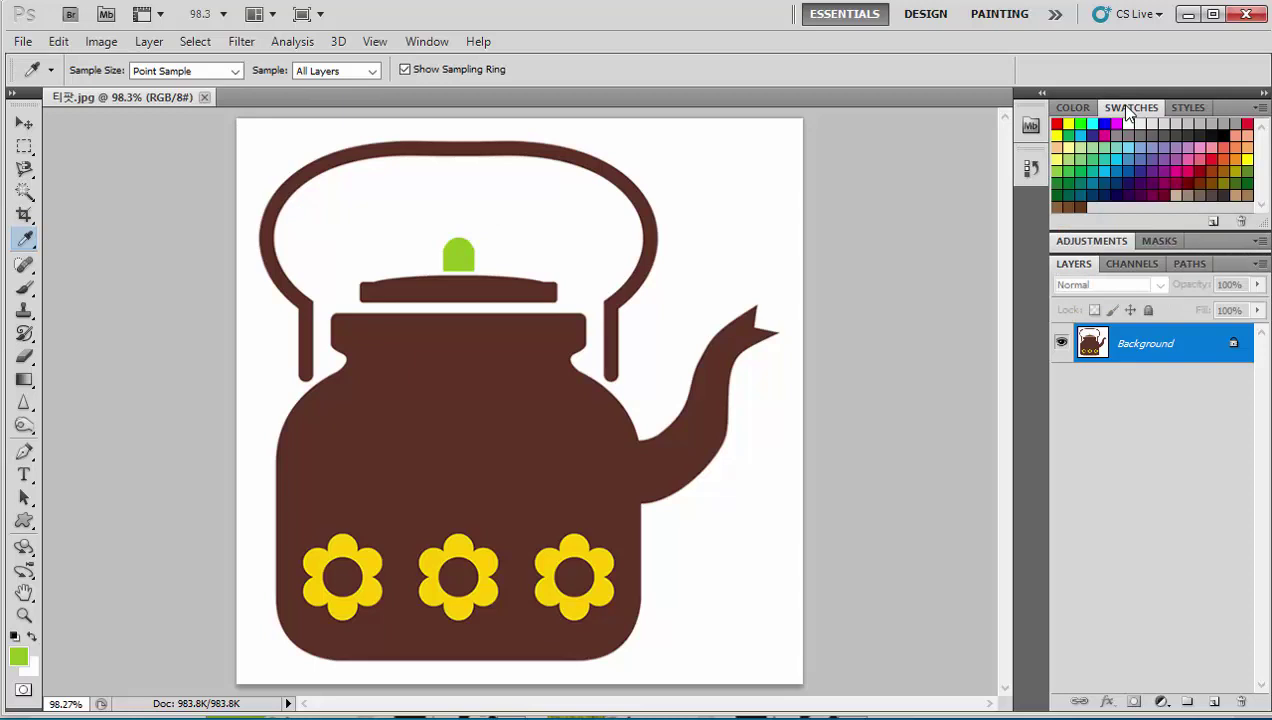
left_click(1084, 202)
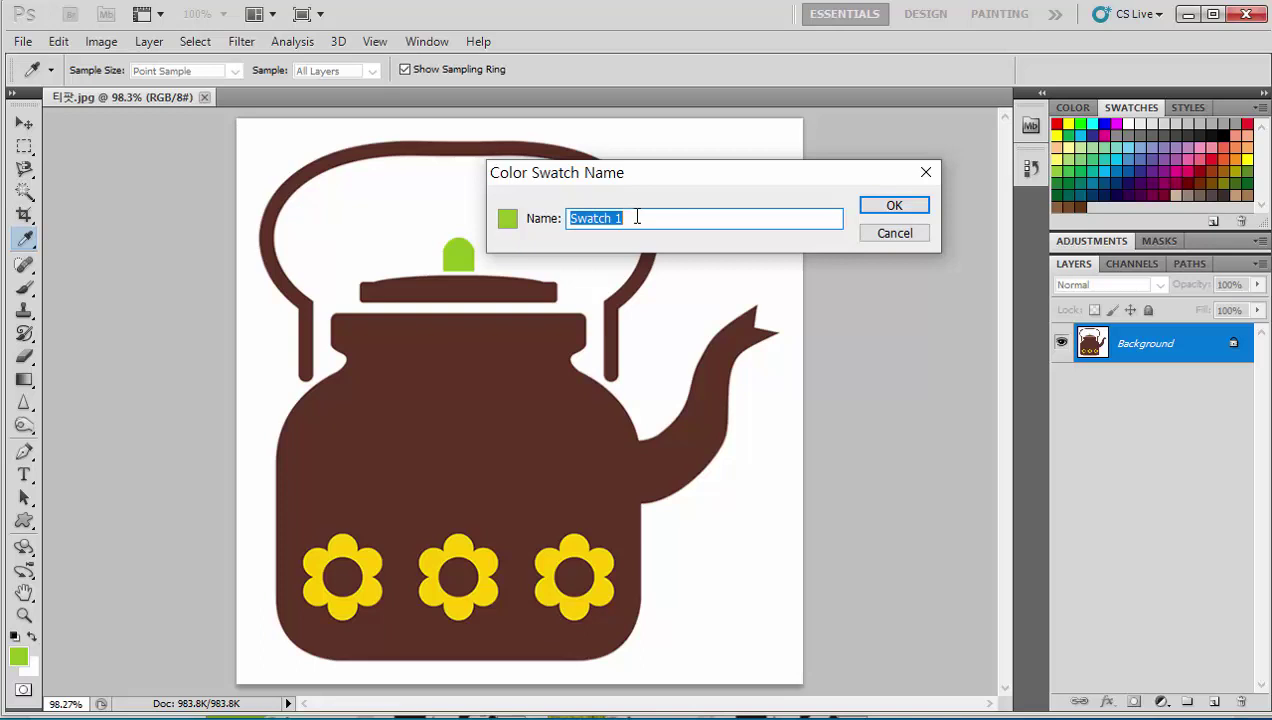
left_click(893, 207)
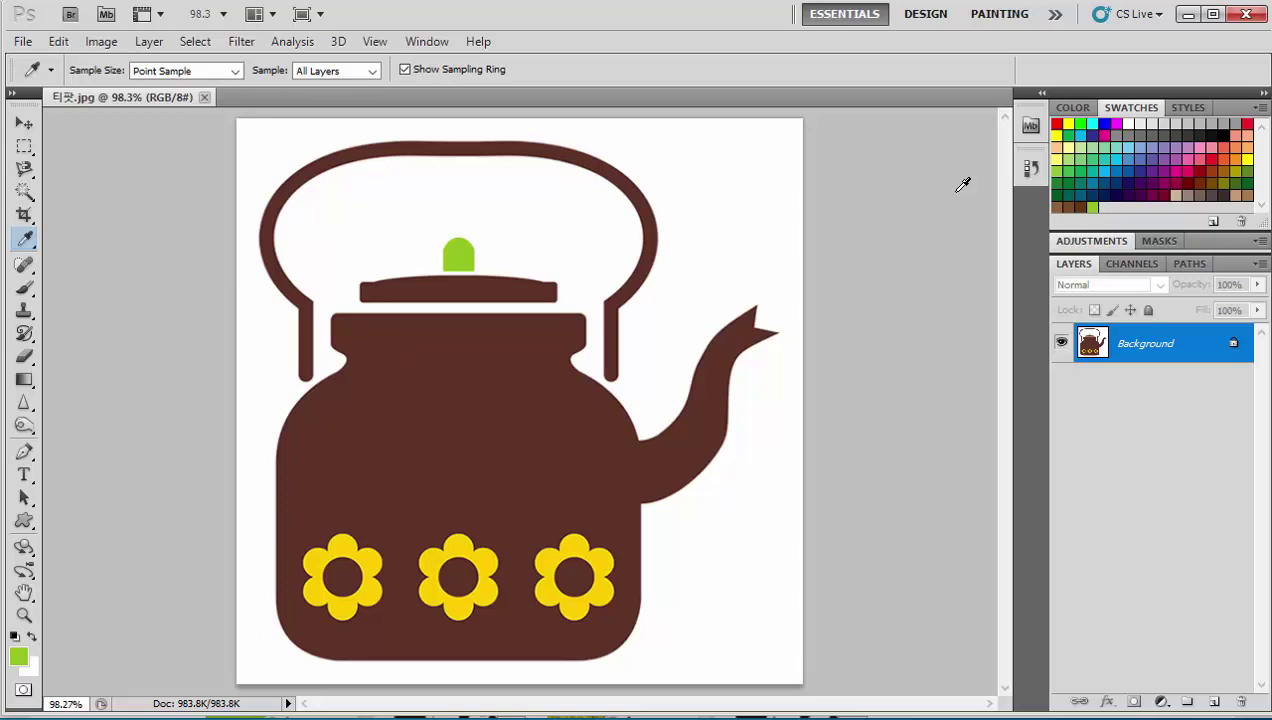
- Set the foreground color to the teal green #389d7f in the Color Picker
left_click(19, 657)
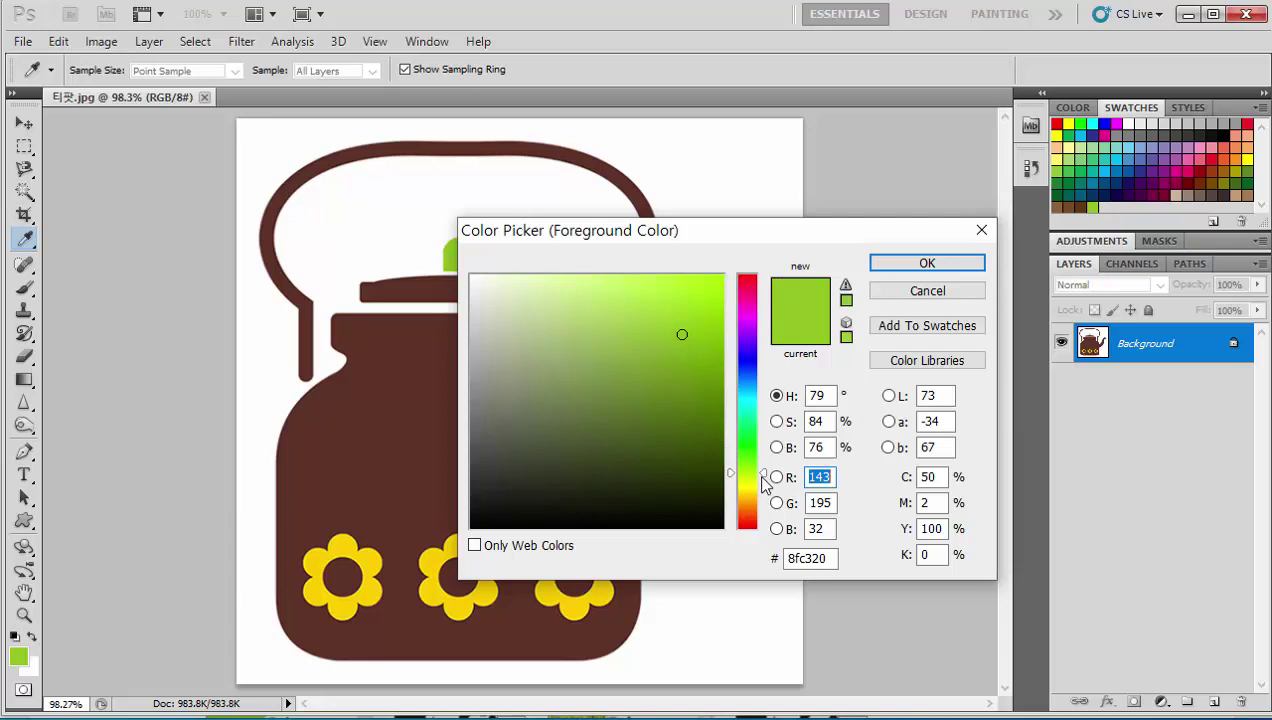
left_click_drag(761, 477, 763, 404)
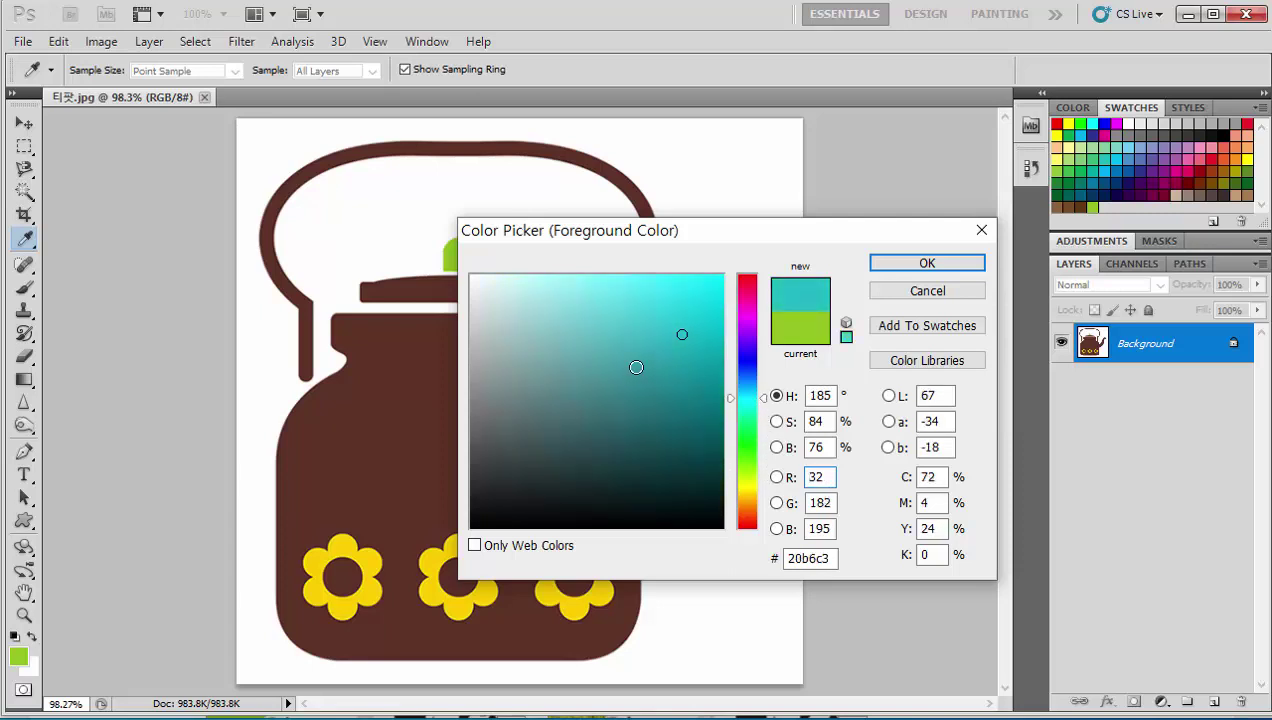
mouse_move(641, 335)
left_mouse_down()
mouse_move(618, 310)
mouse_move(613, 360)
left_mouse_up()
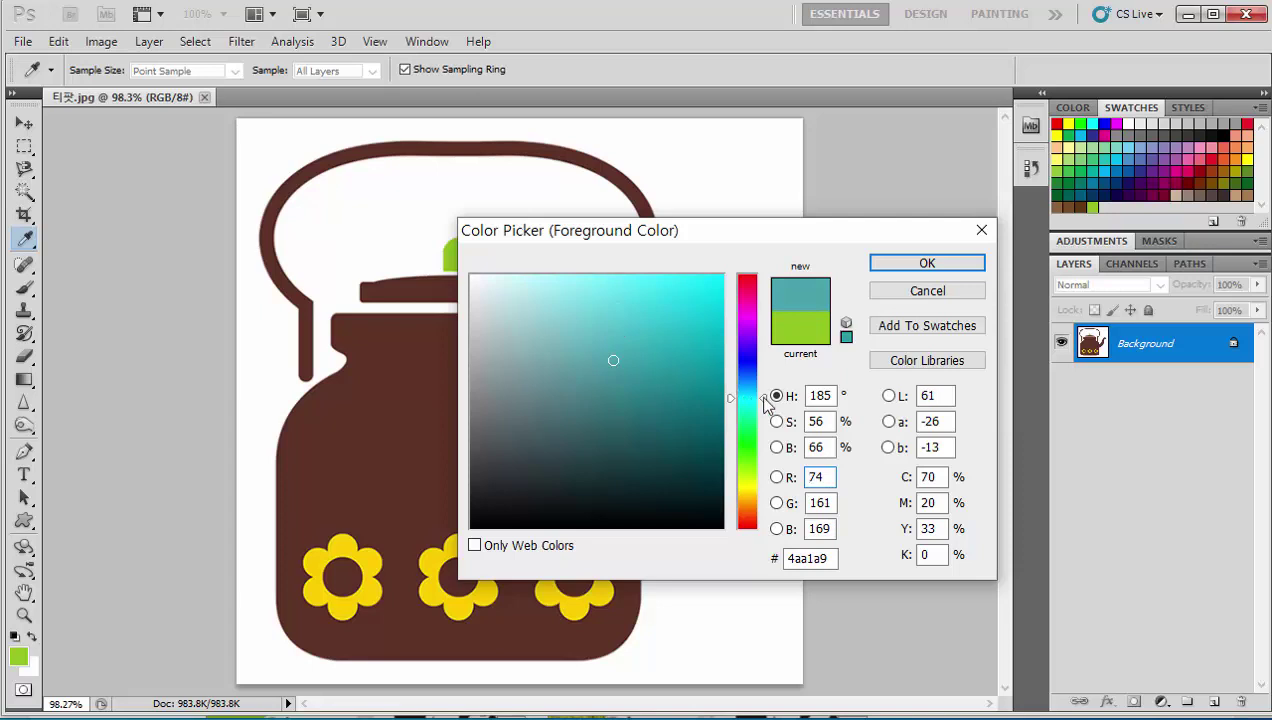
mouse_move(764, 399)
left_mouse_down()
mouse_move(764, 385)
mouse_move(764, 413)
left_mouse_up()
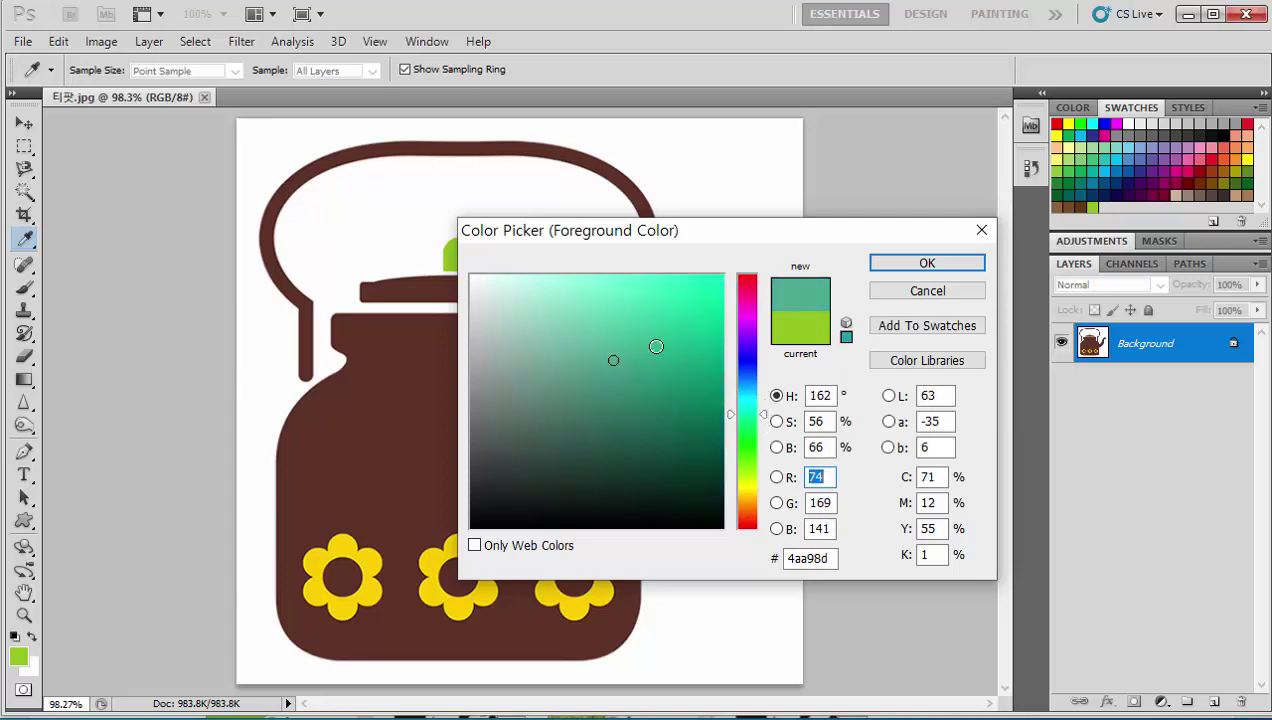
left_click(629, 332)
left_click(651, 367)
left_click(633, 372)
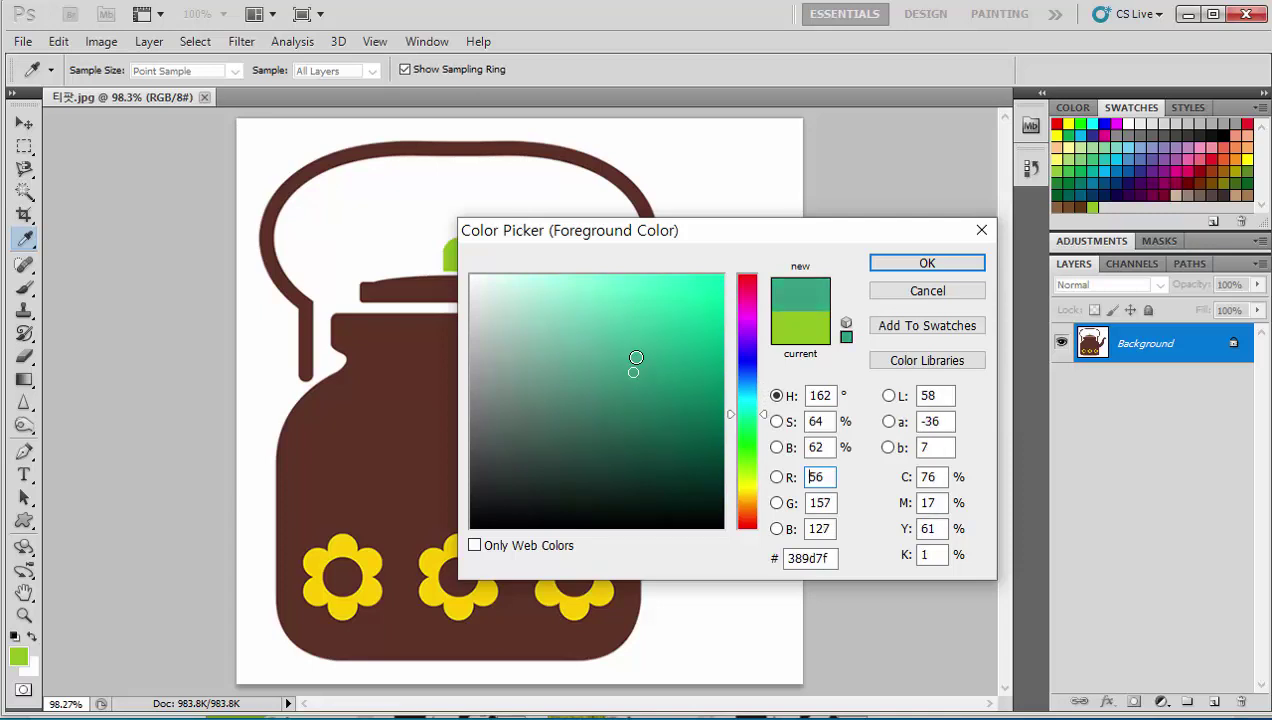
left_click(928, 264)
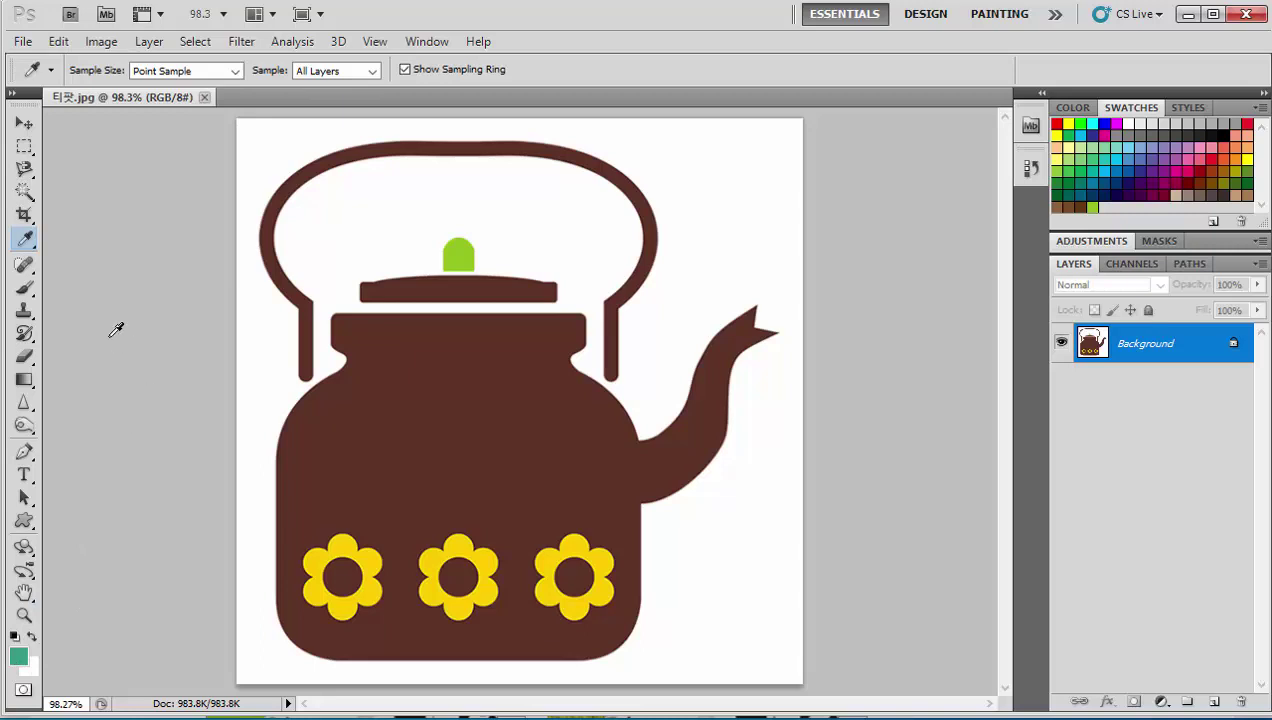
- Select all brown areas of the teapot with the Magic Wand at tolerance 32 and fill them with the foreground color
left_click(26, 194)
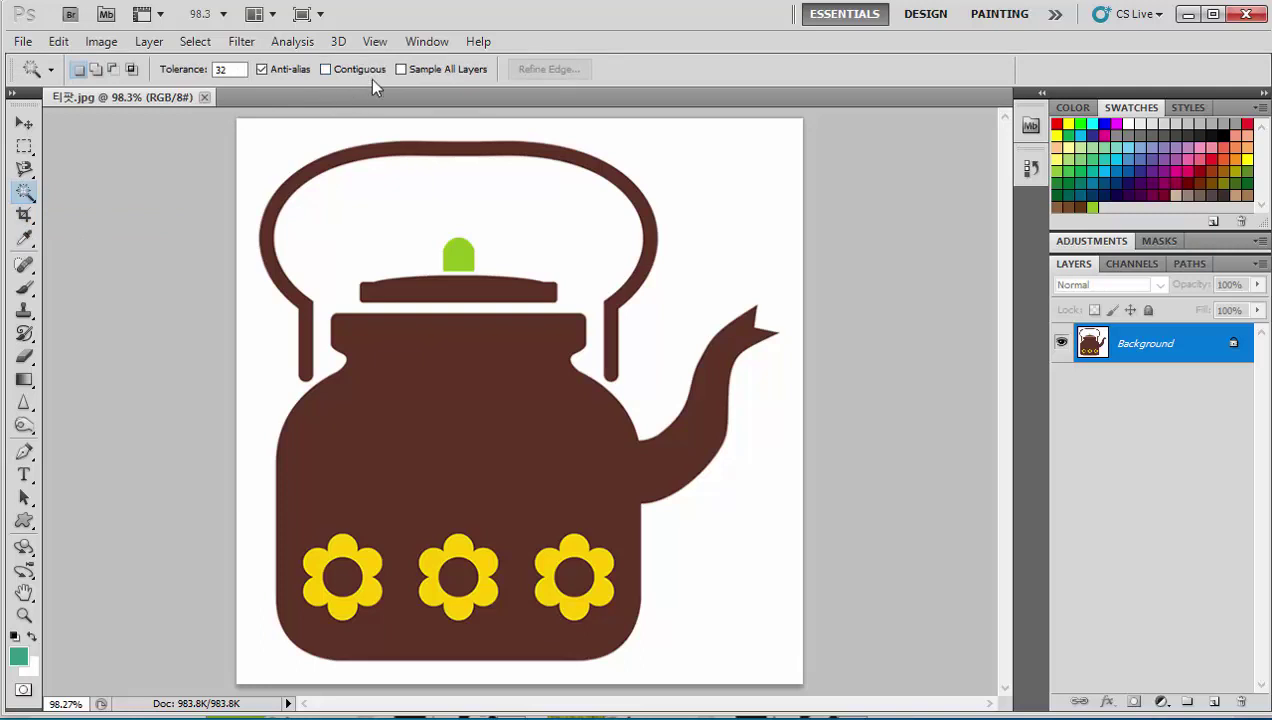
left_click(525, 490)
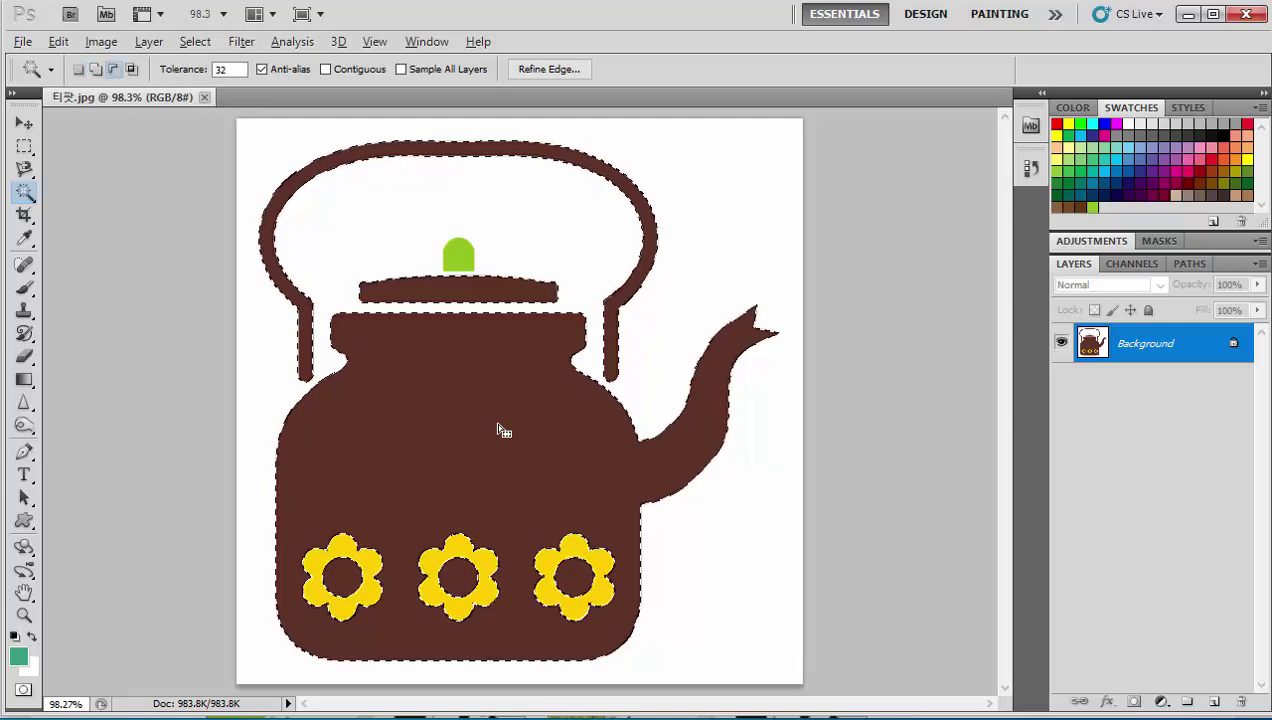
key("alt+BackSpace")
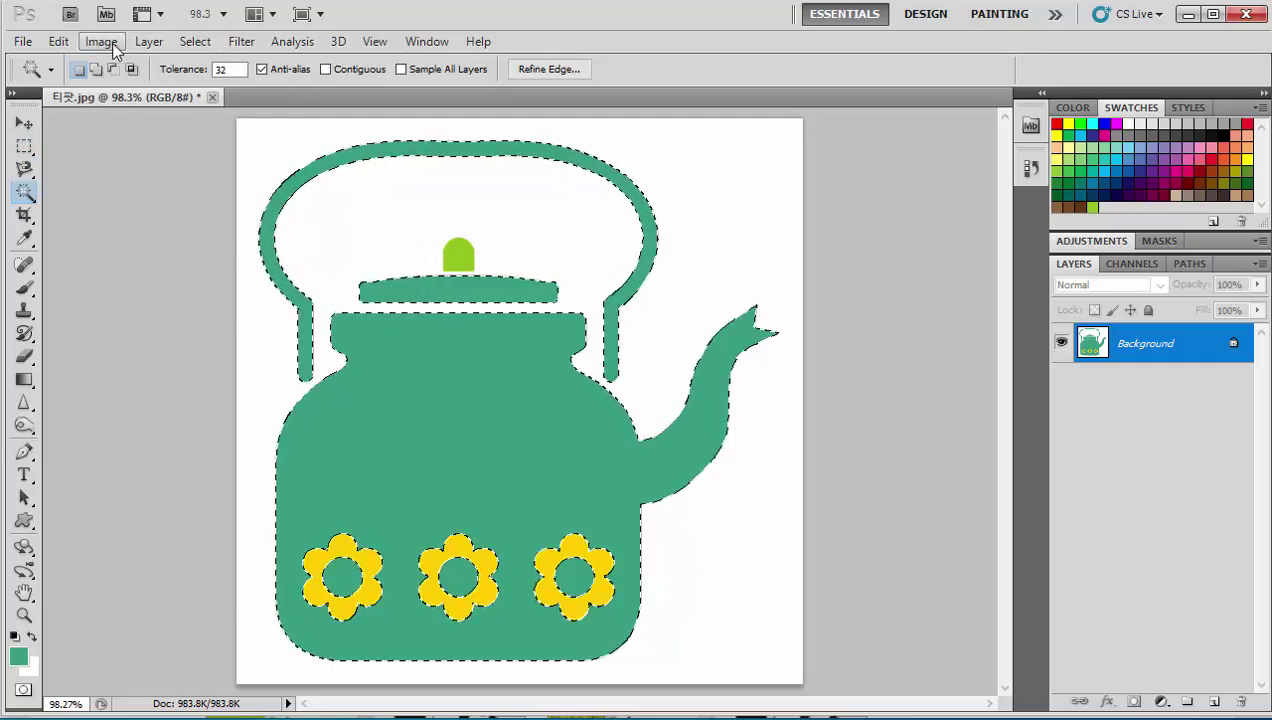
- Invert the selection and subtract the three yellow flowers from it with the Rectangular Marquee tool
left_click(195, 41)
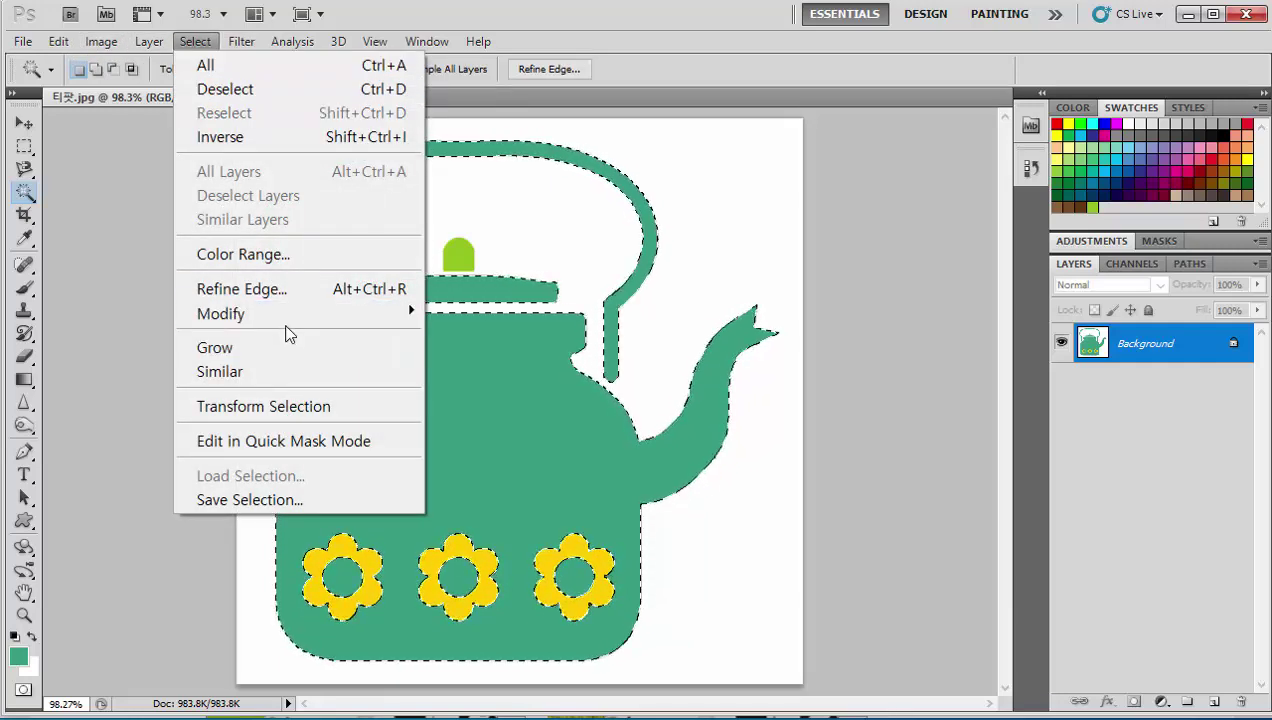
left_click(284, 138)
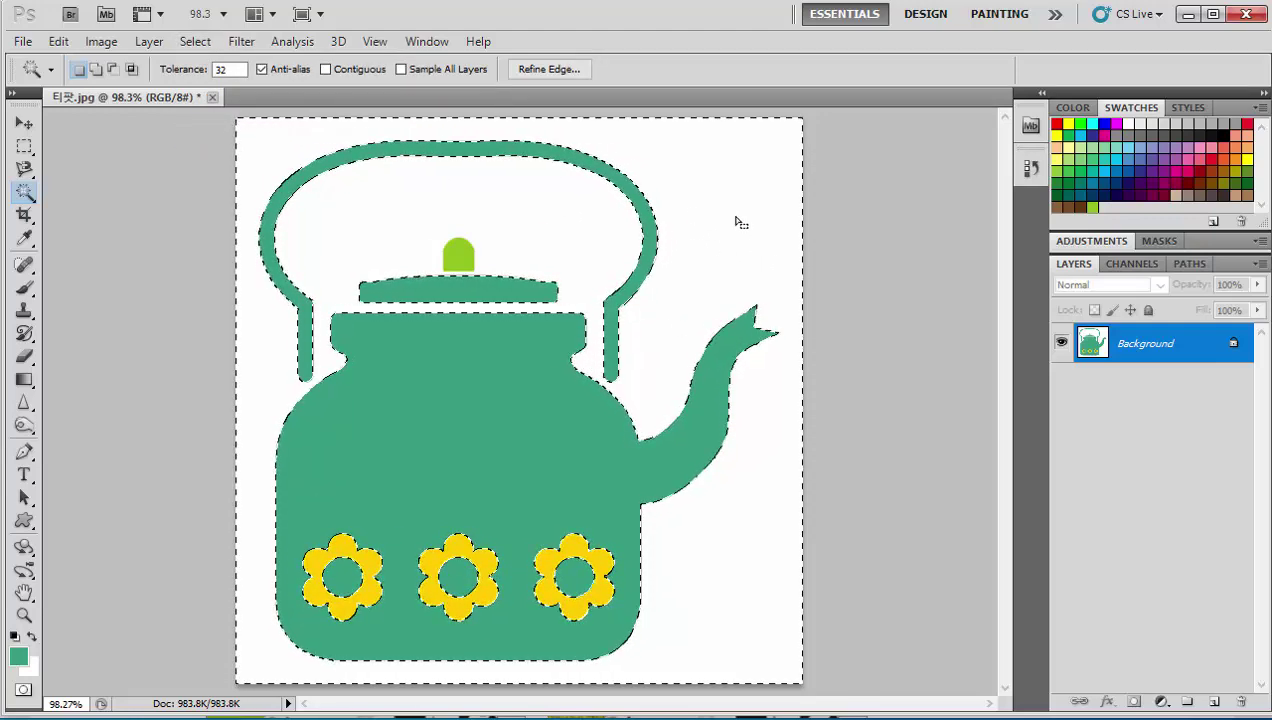
left_click(24, 147)
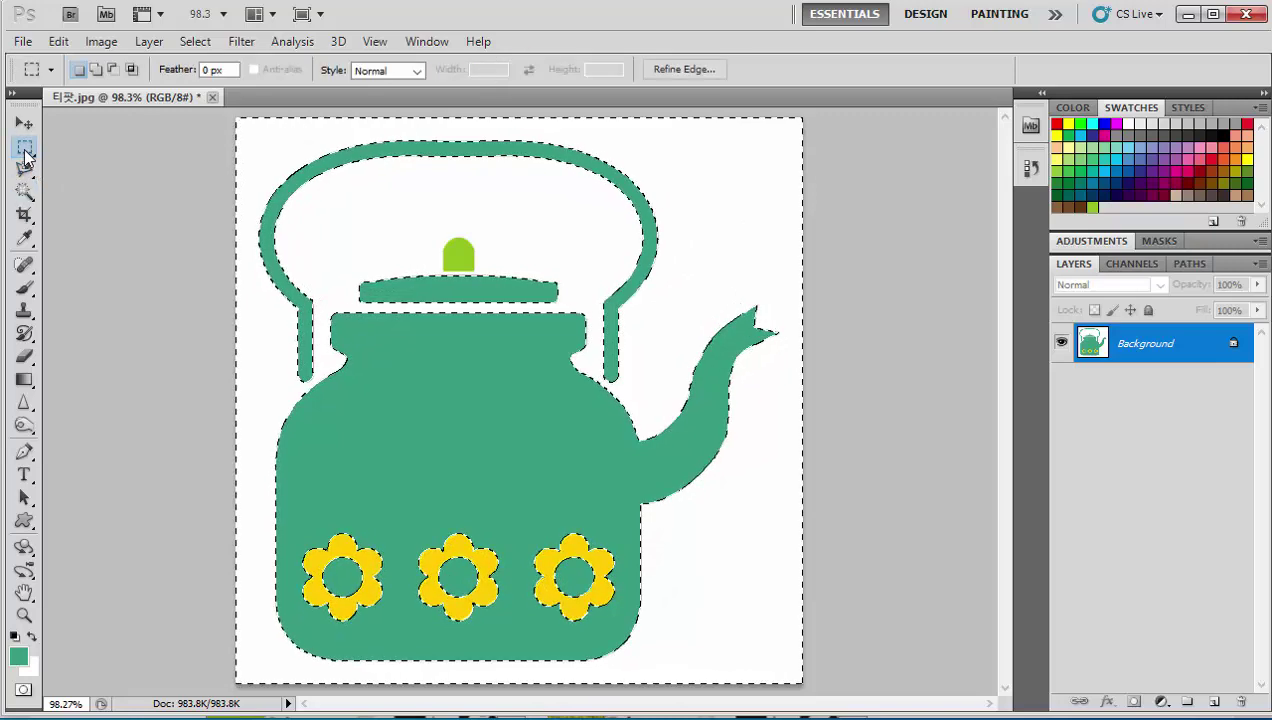
left_click(113, 72)
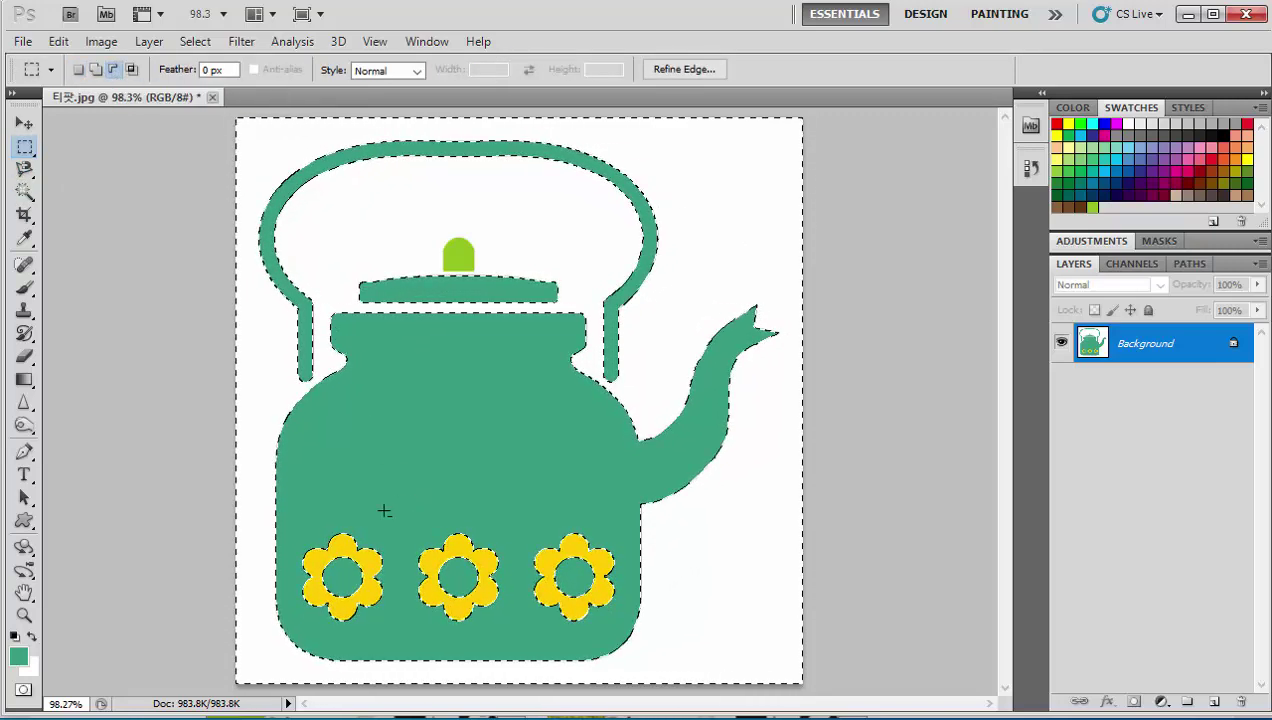
left_click_drag(325, 557, 616, 626)
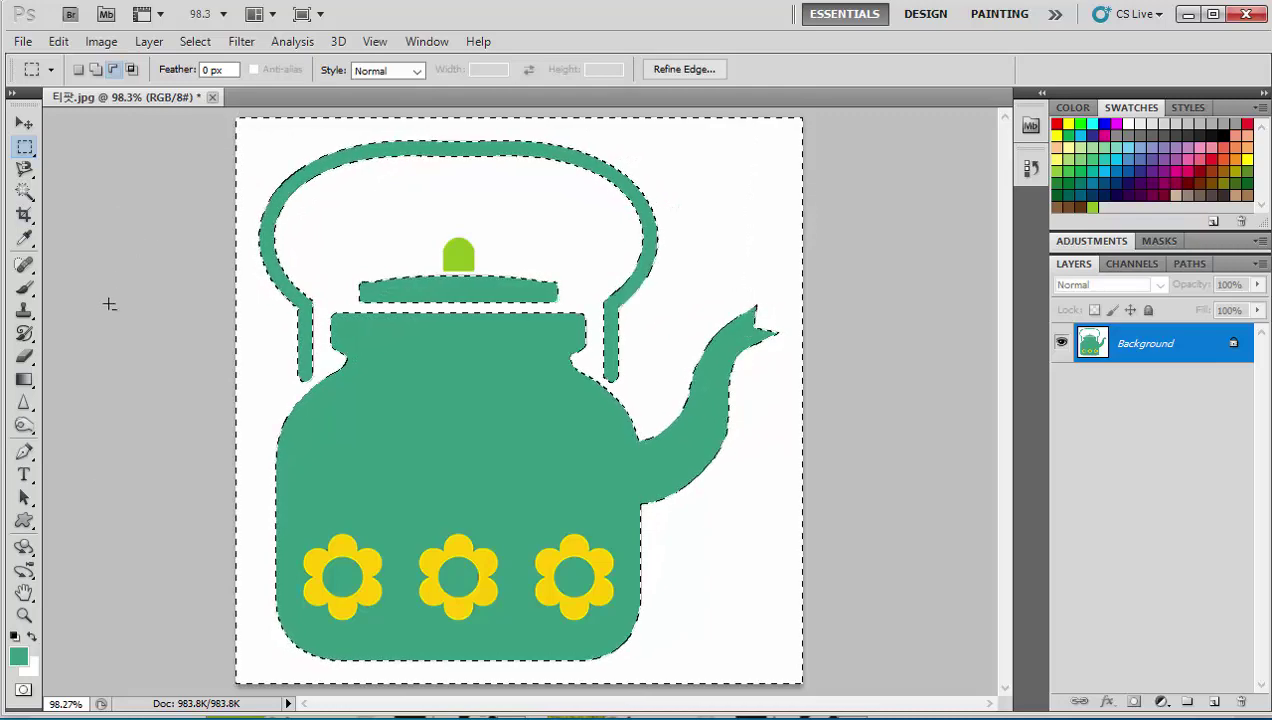
- Set the foreground color to the pink #fa80fe in the Color Picker and return to the Rectangular Marquee tool
left_click(19, 655)
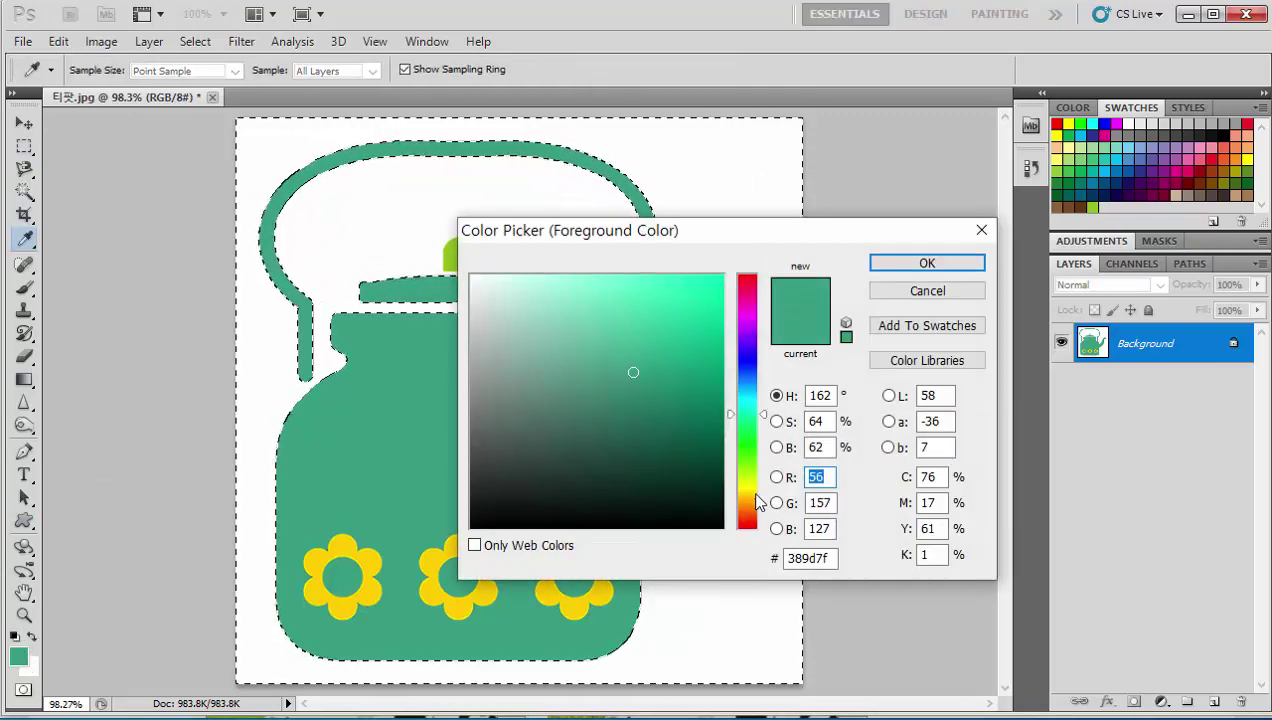
left_click(744, 491)
left_click(693, 295)
left_click_drag(693, 295, 684, 272)
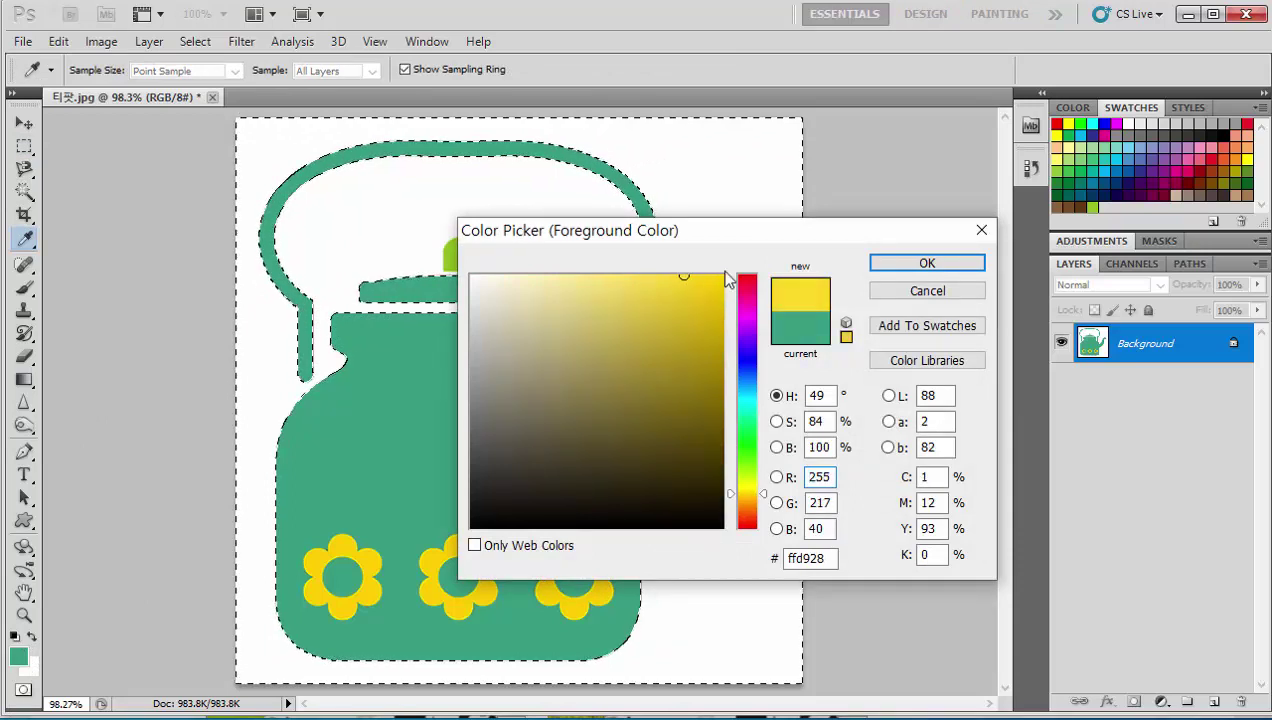
left_click(747, 318)
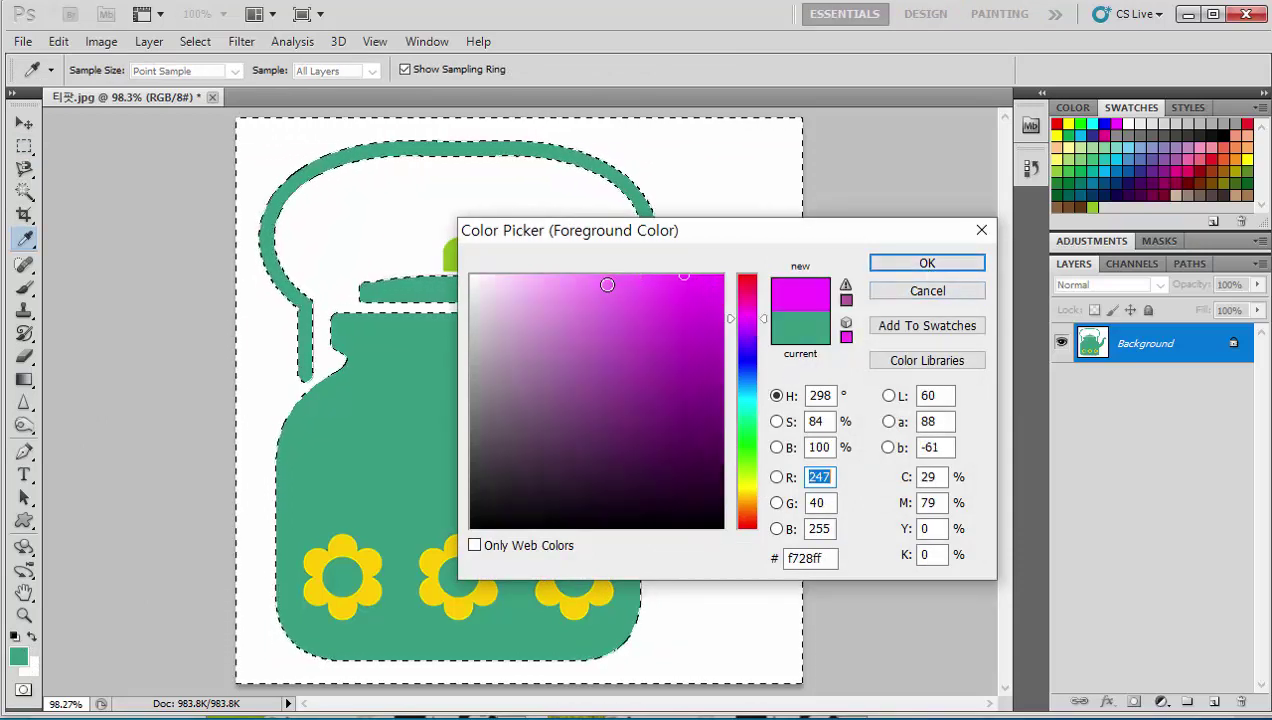
left_click(607, 285)
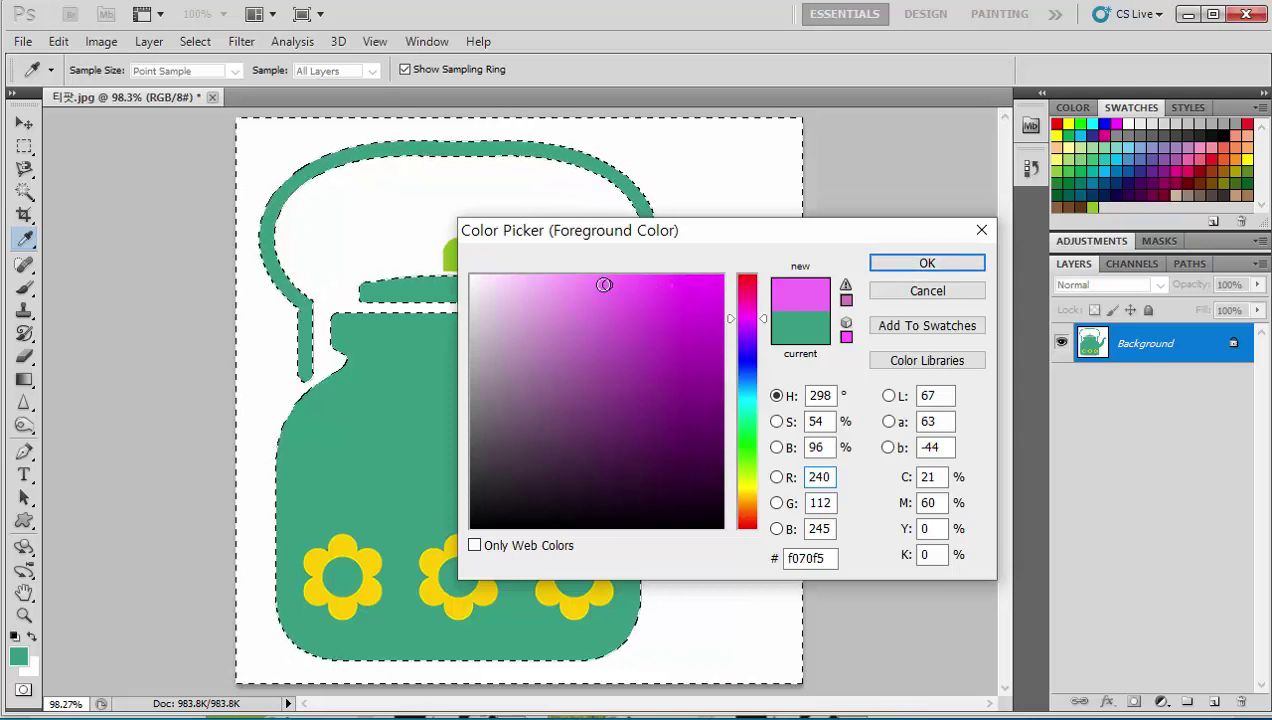
left_click(596, 276)
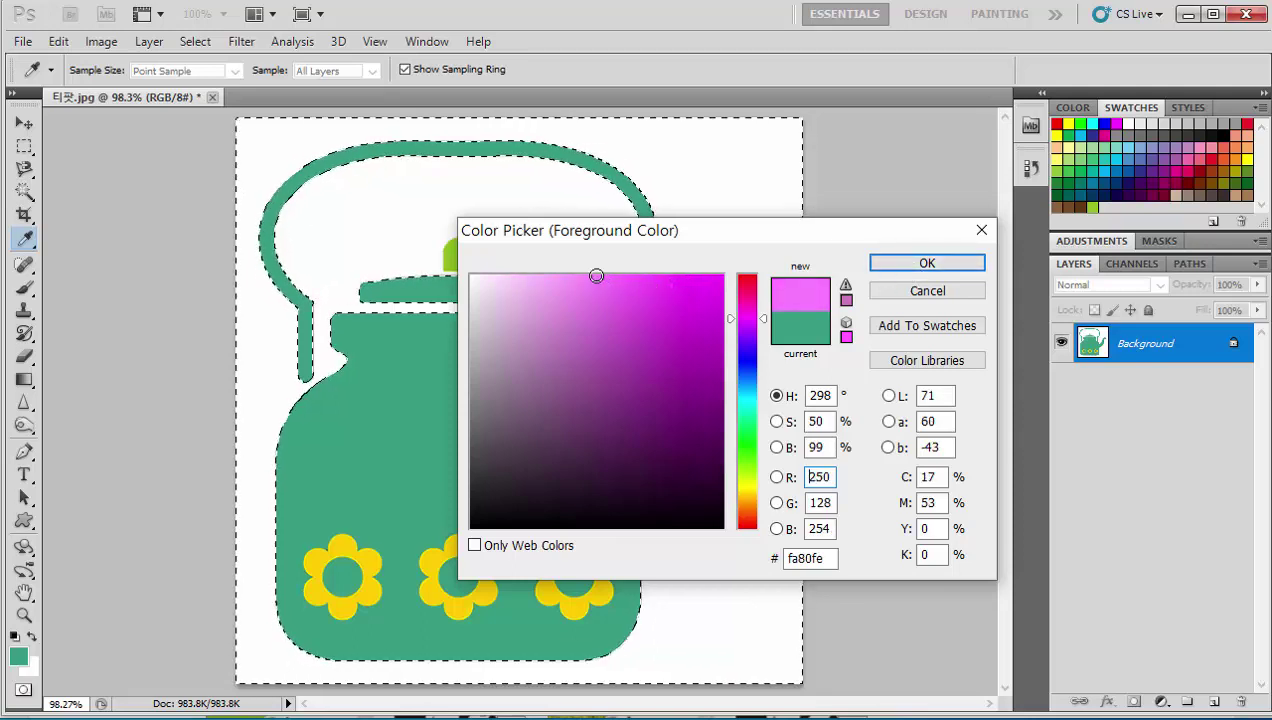
left_click(903, 265)
key("m")
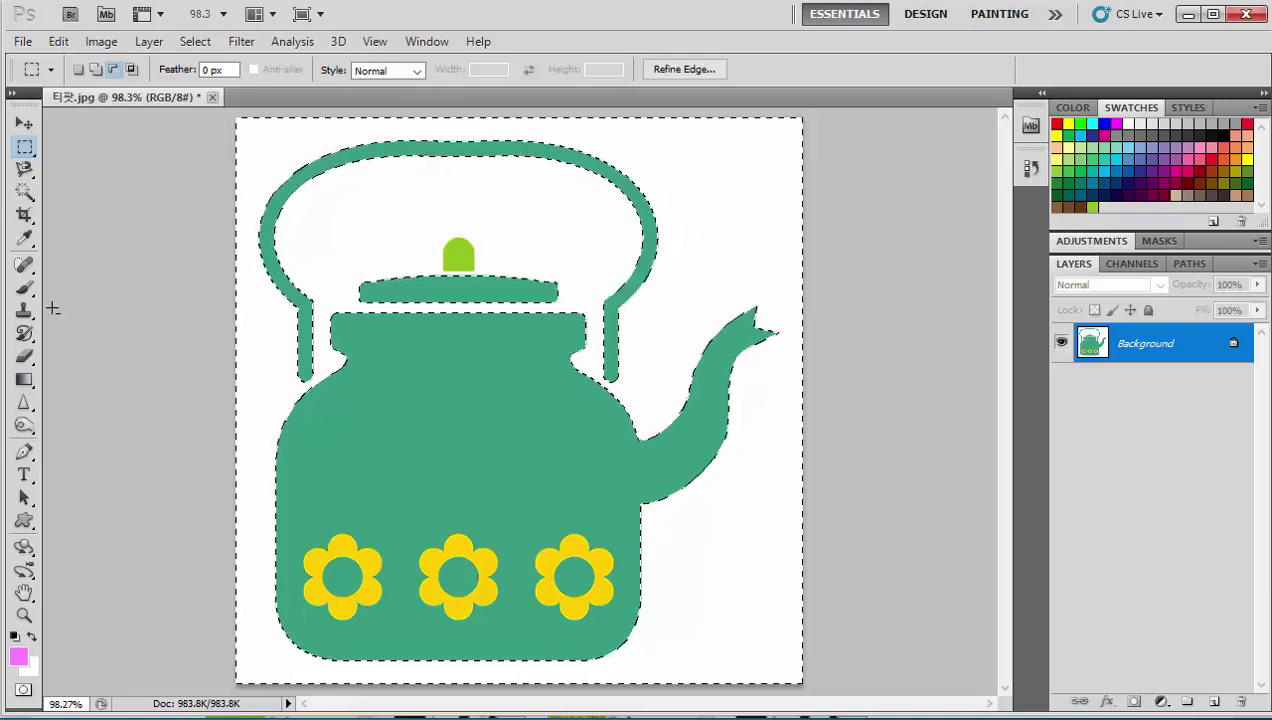
- Fill the selected background with the pink foreground color using the Paint Bucket set to Foreground, then return to the Rectangular Marquee tool
left_click_drag(24, 379, 99, 411)
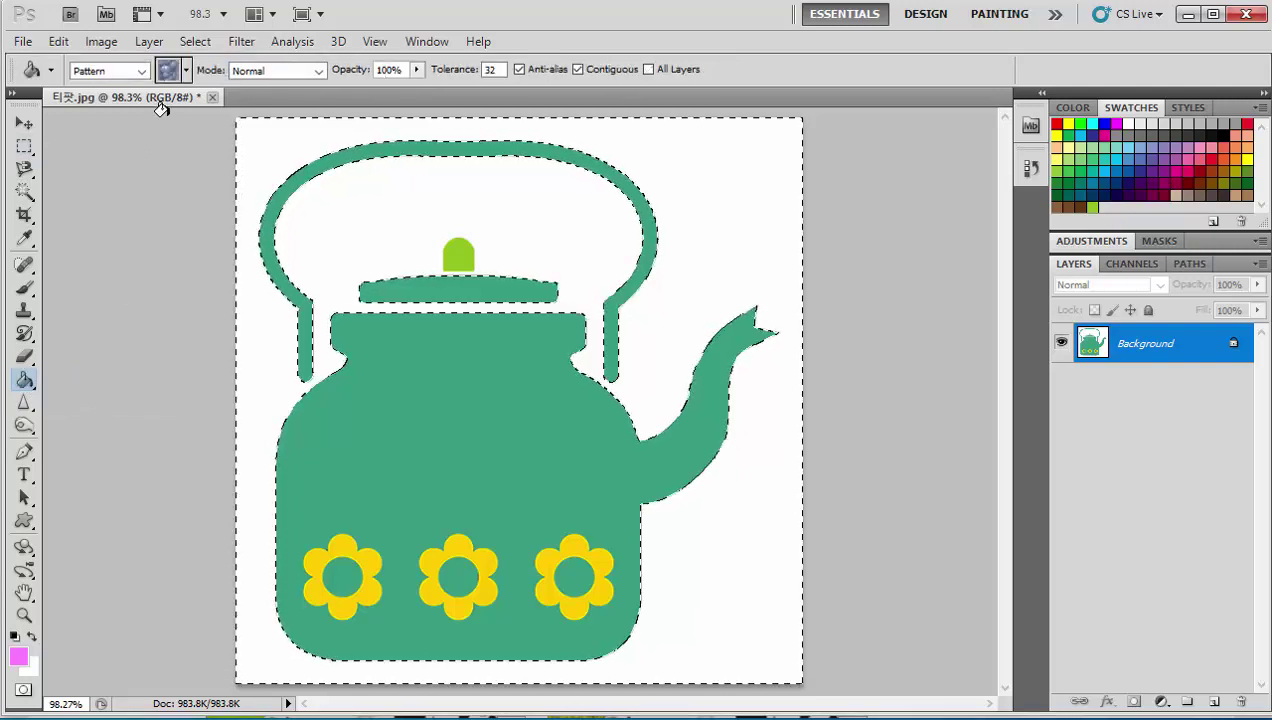
left_click(140, 70)
left_click(105, 86)
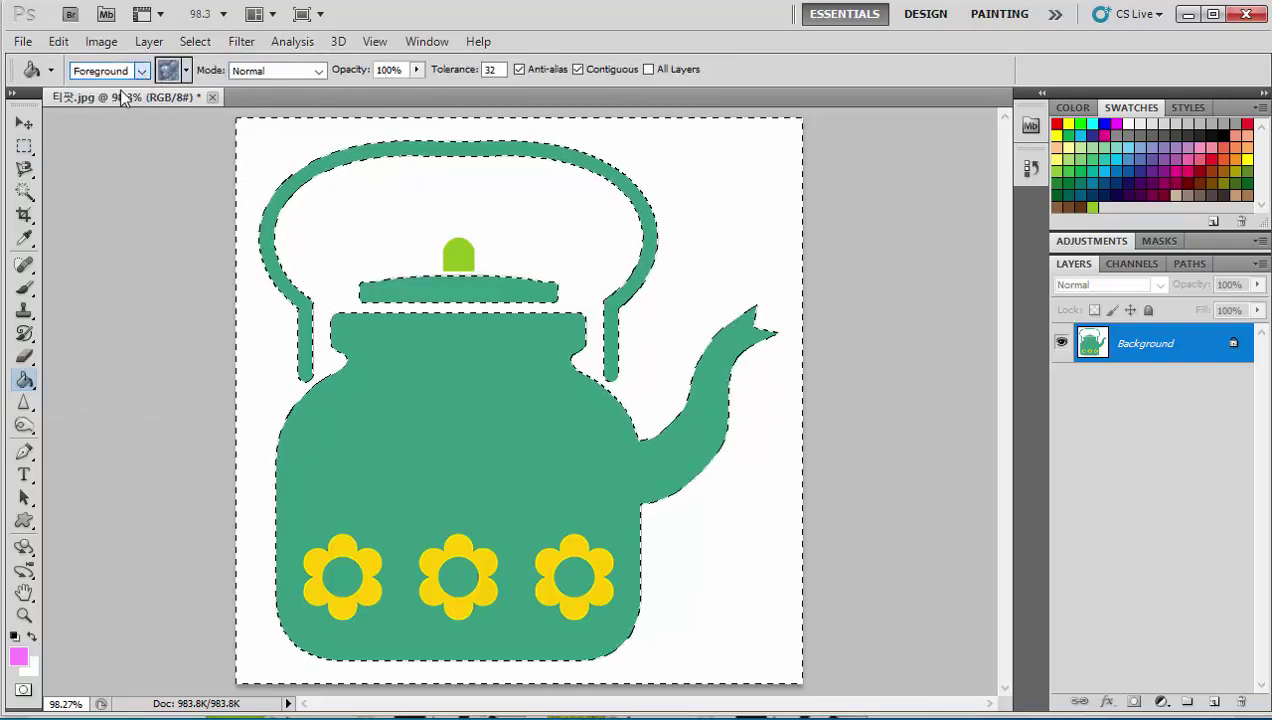
left_click(460, 172)
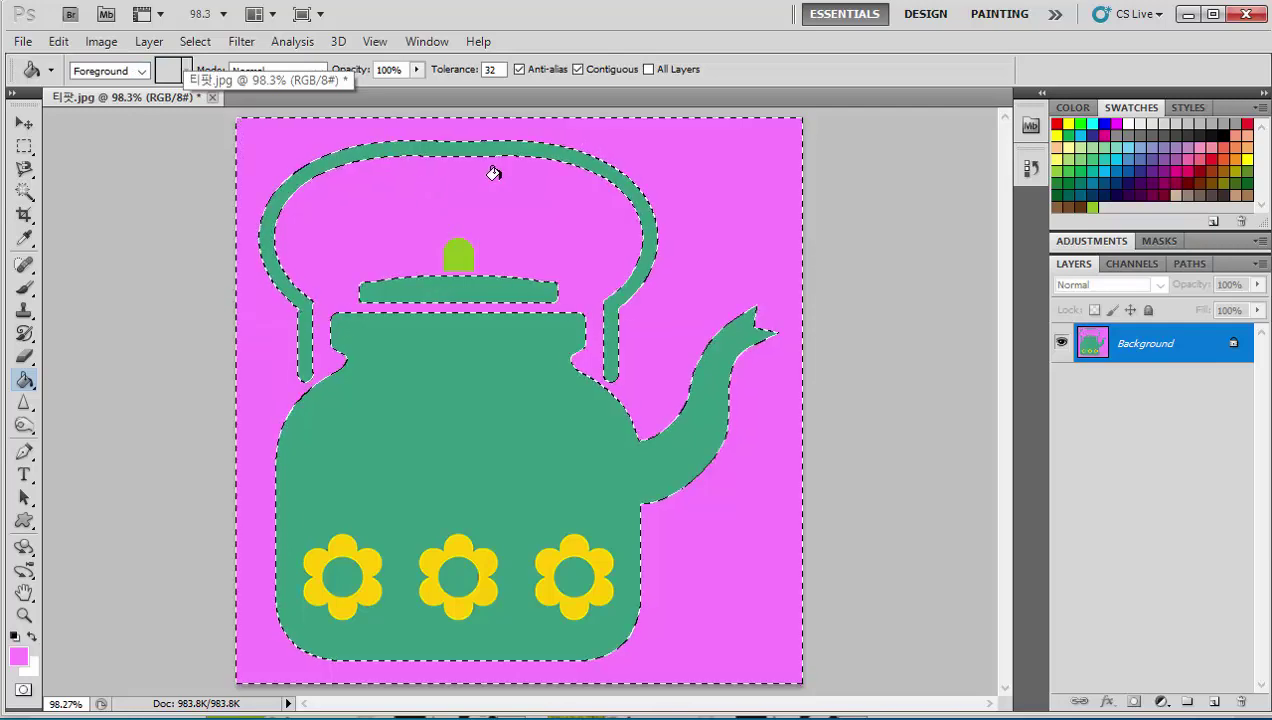
left_click(24, 148)
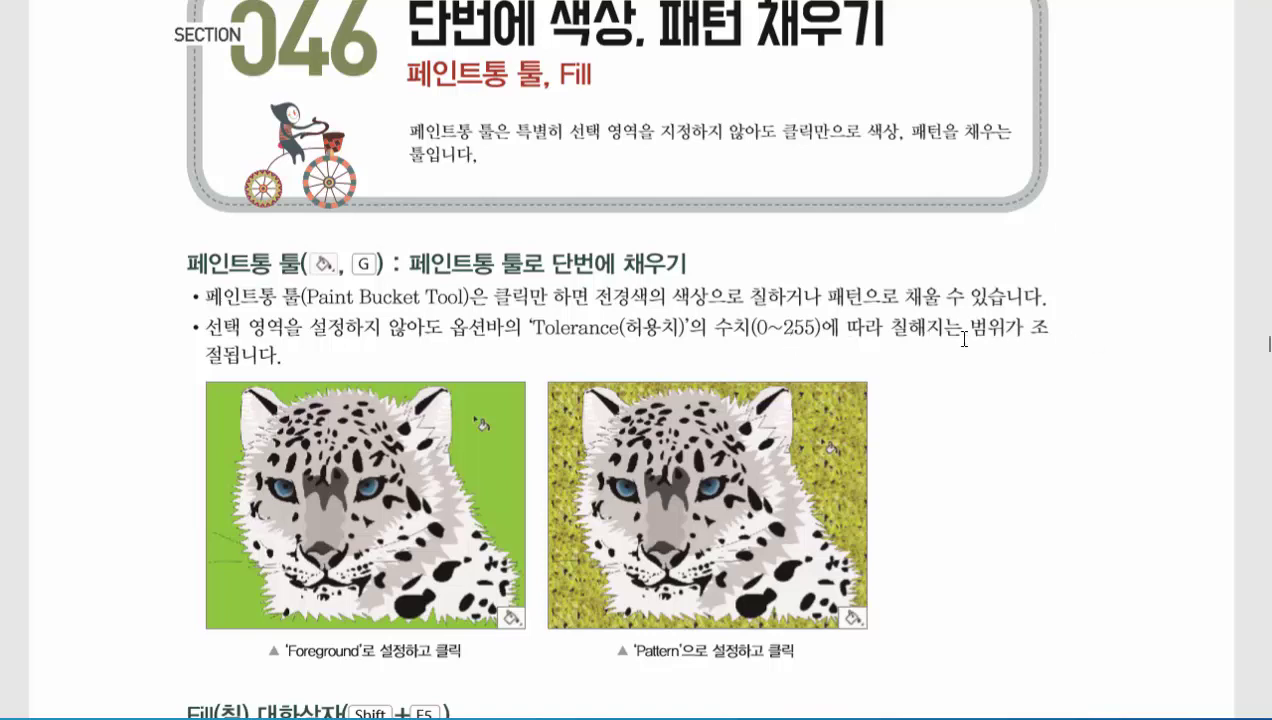
- Read the textbook section on the Paint Bucket tool and the Fill dialog options
scroll(955, 410, "down", 3)
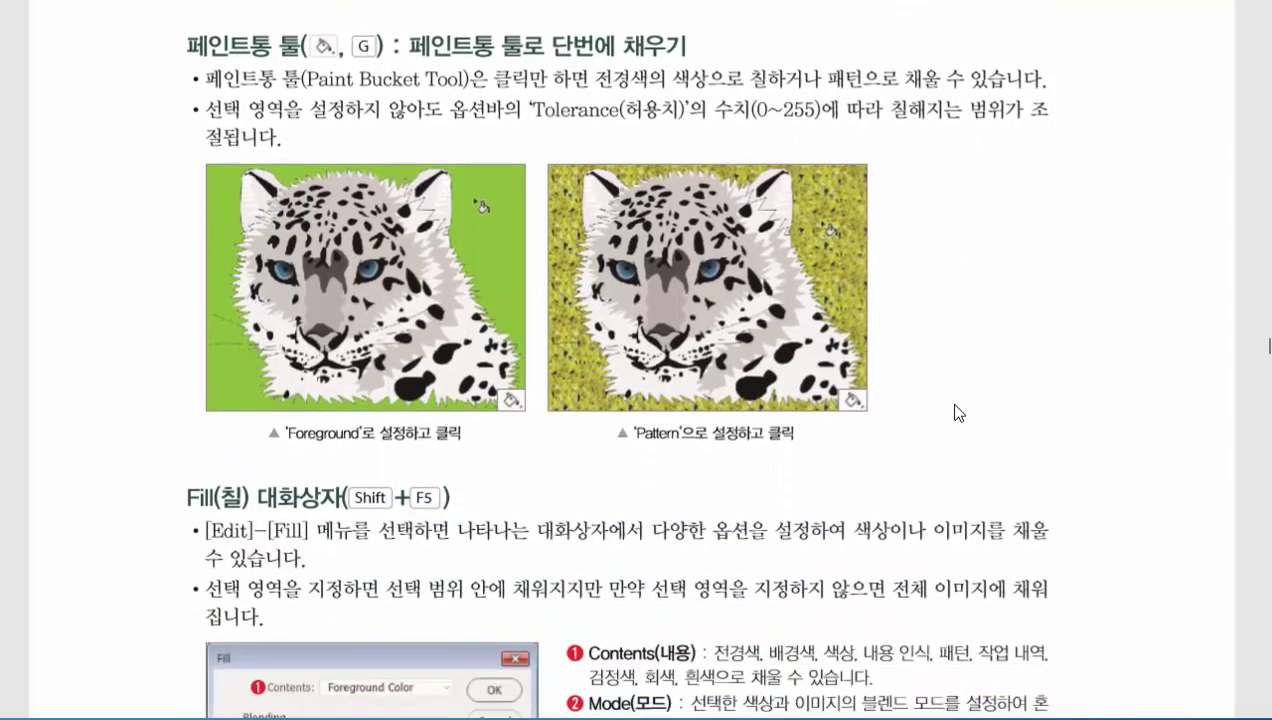
scroll(954, 410, "down", 2)
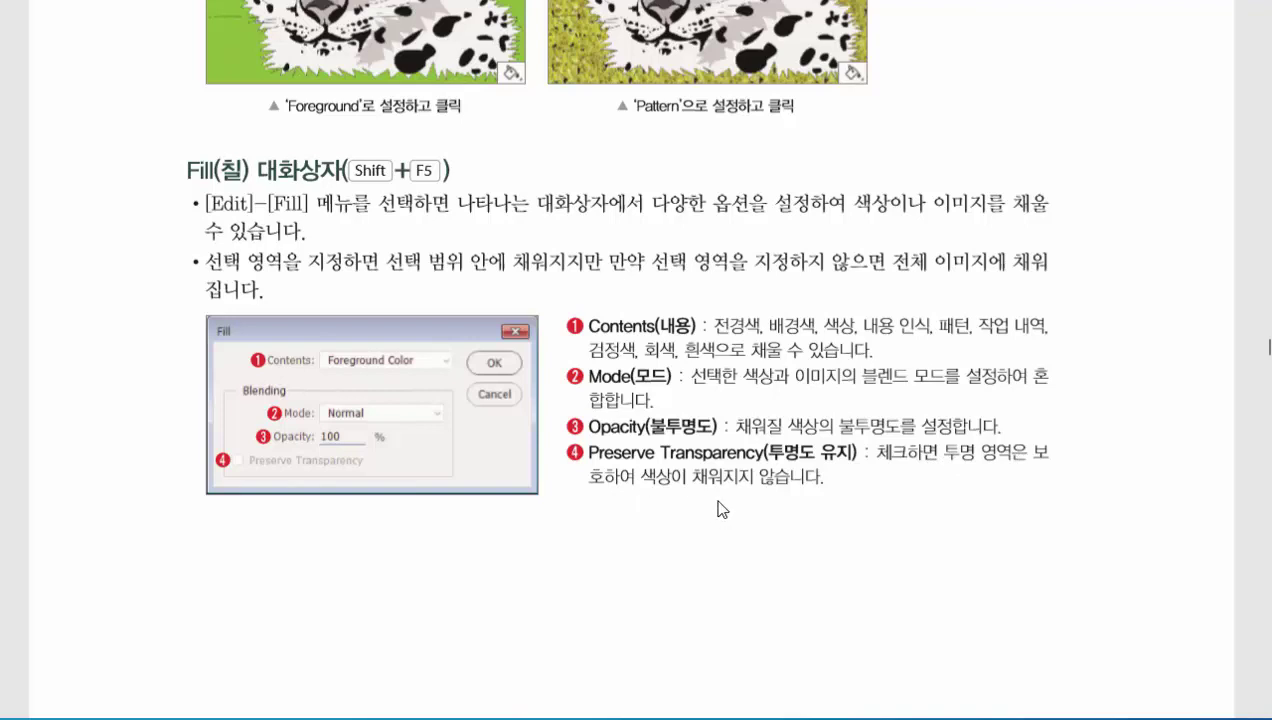
scroll(688, 543, "down", 10)
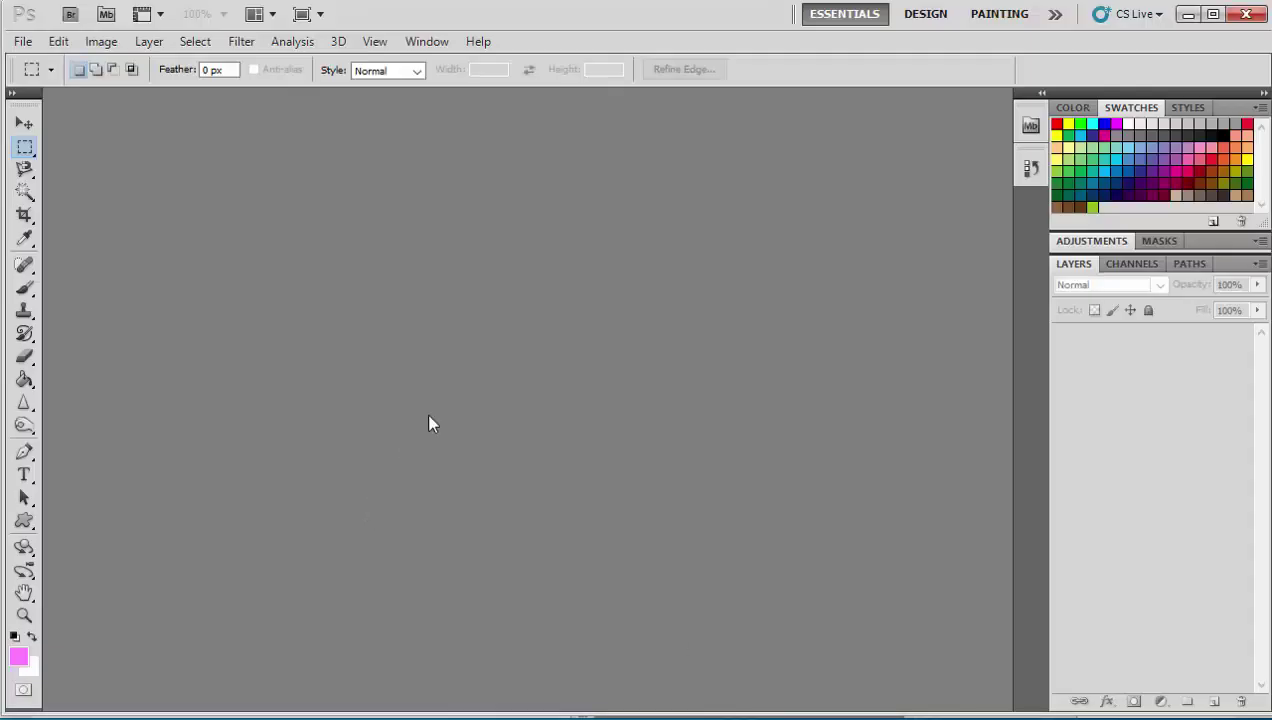
- Open 케이크.jpg and define the whole cupcake image as a pattern named 케이크.jpg
double_click(462, 353)
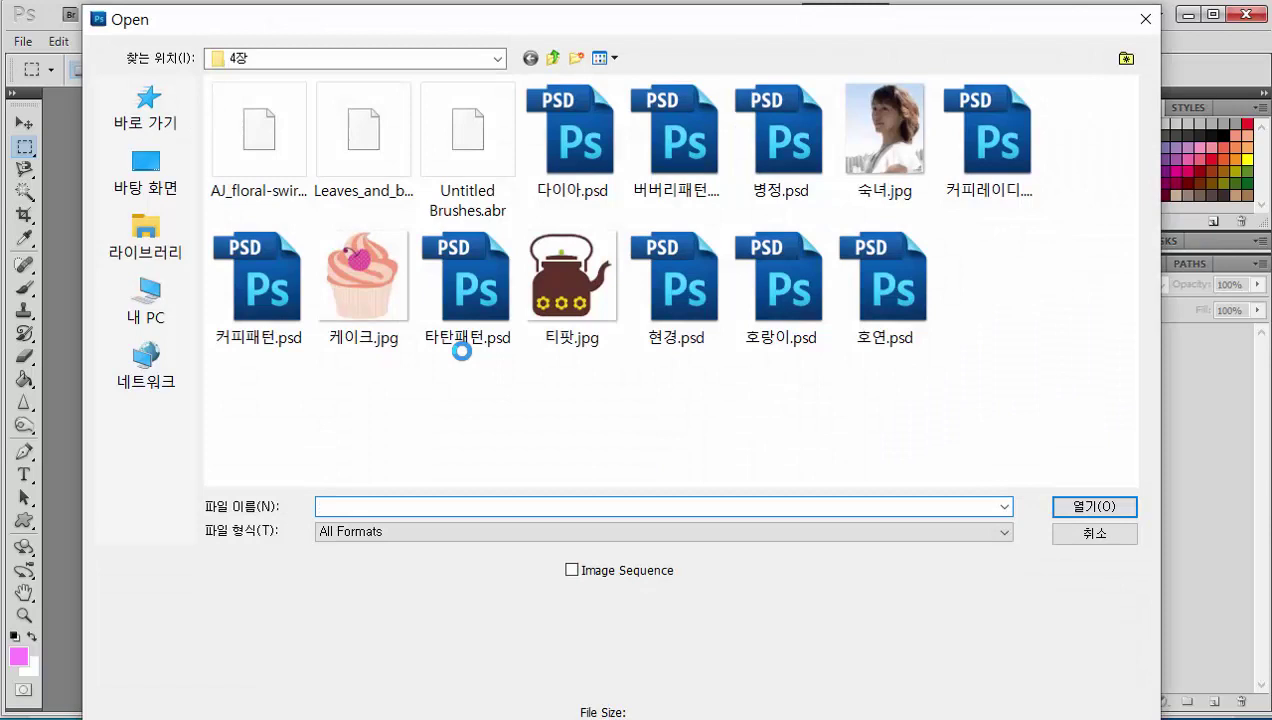
left_click(388, 300)
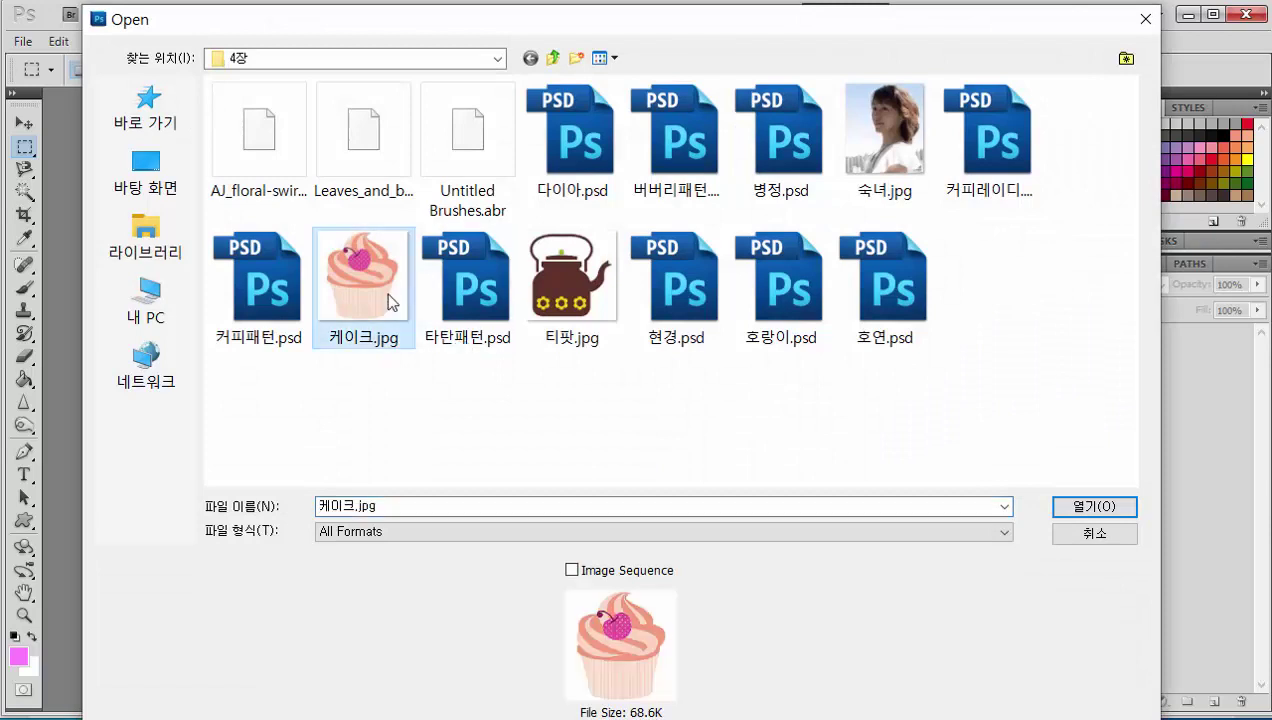
left_click(1075, 511)
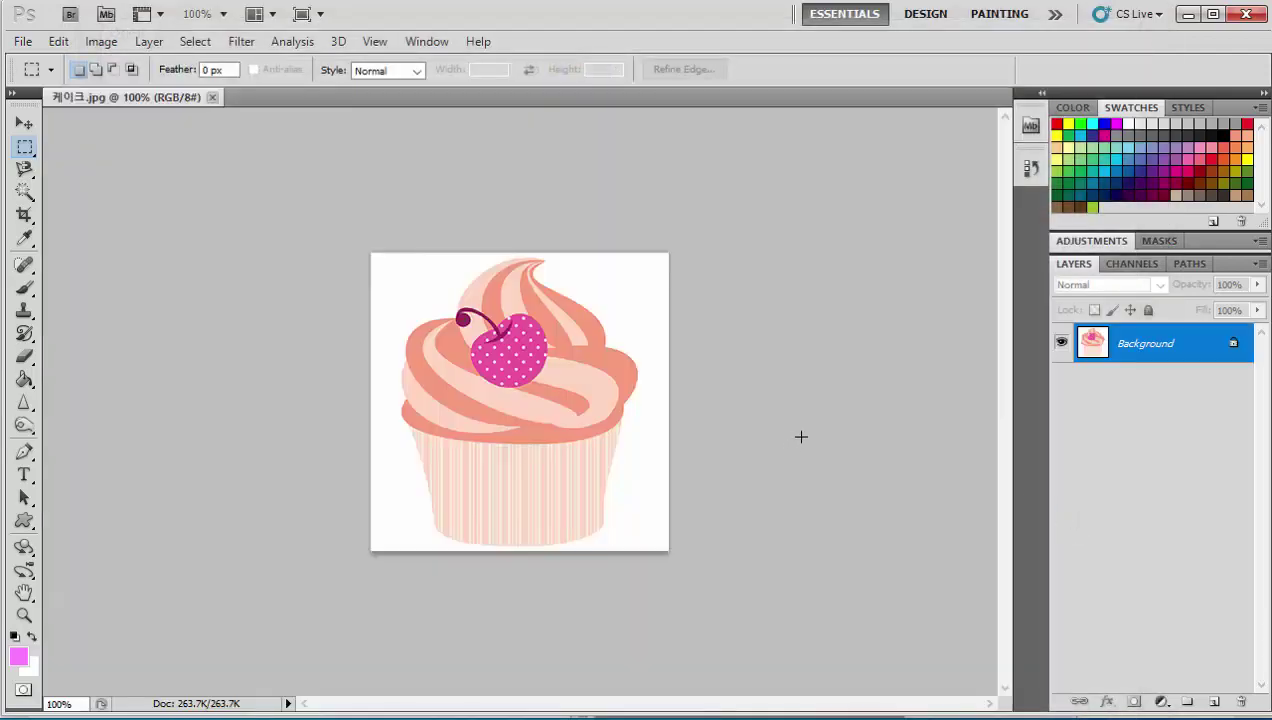
left_click(59, 42)
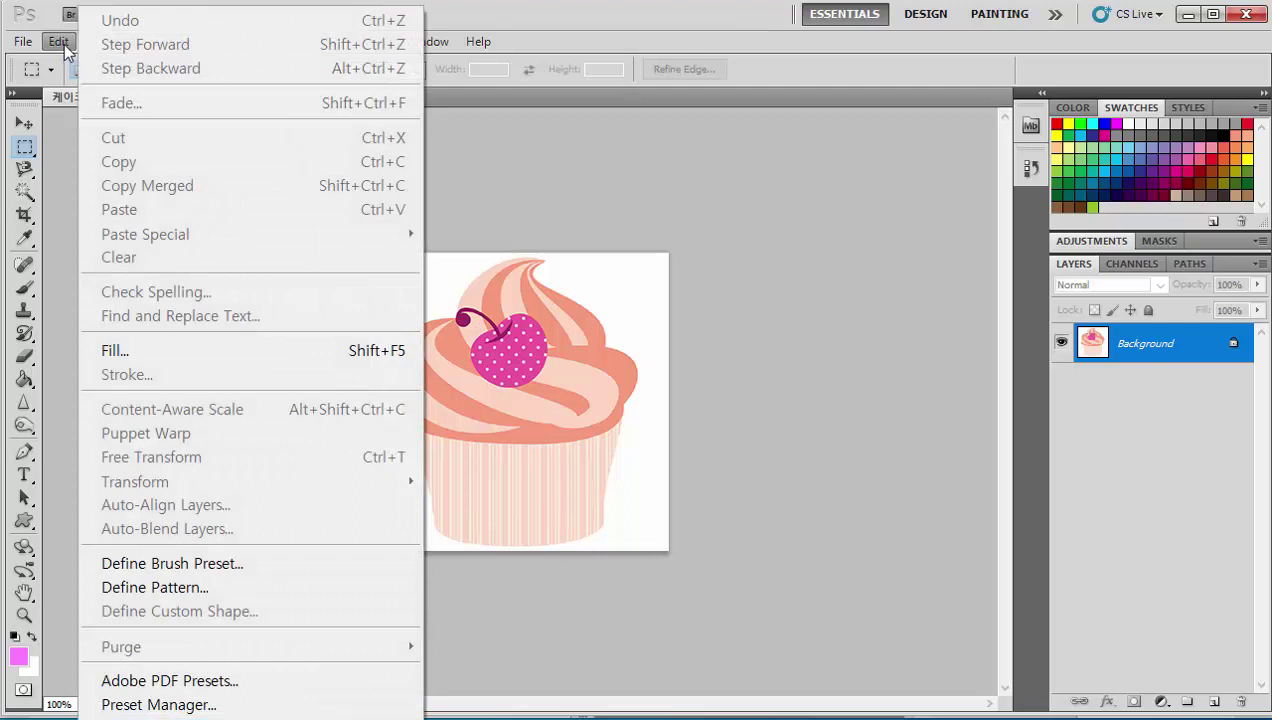
left_click(249, 588)
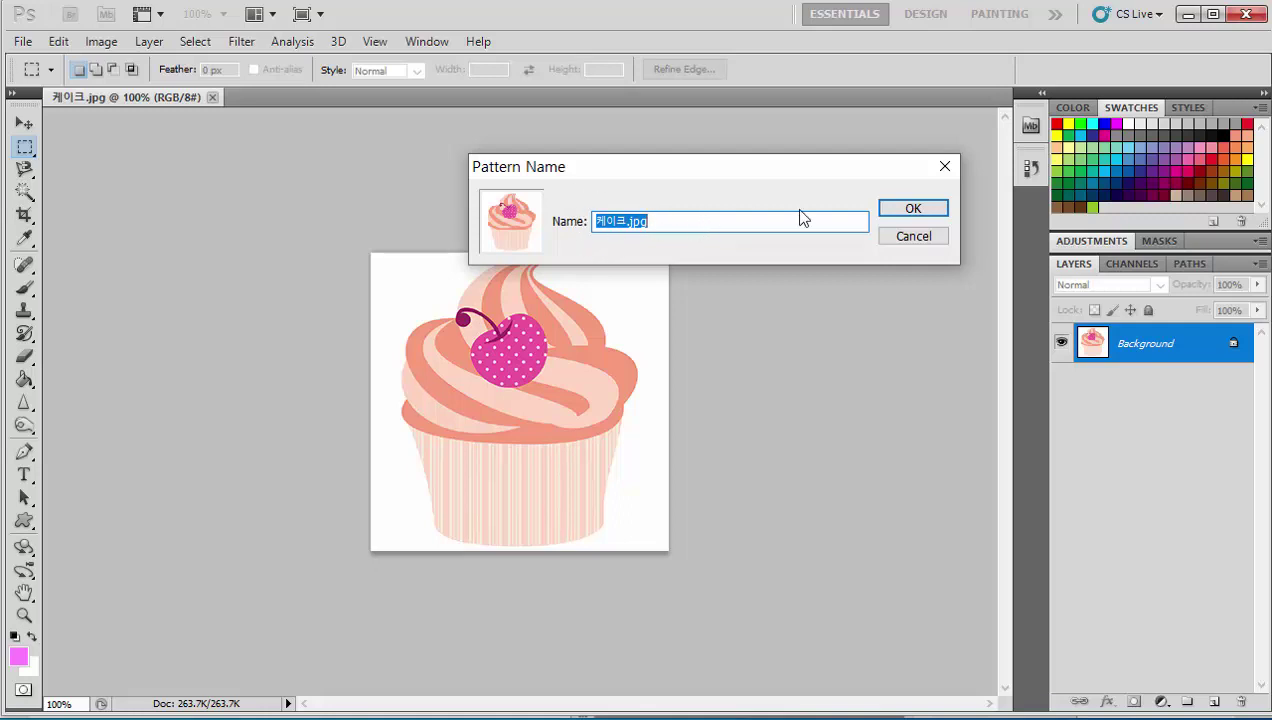
left_click(913, 209)
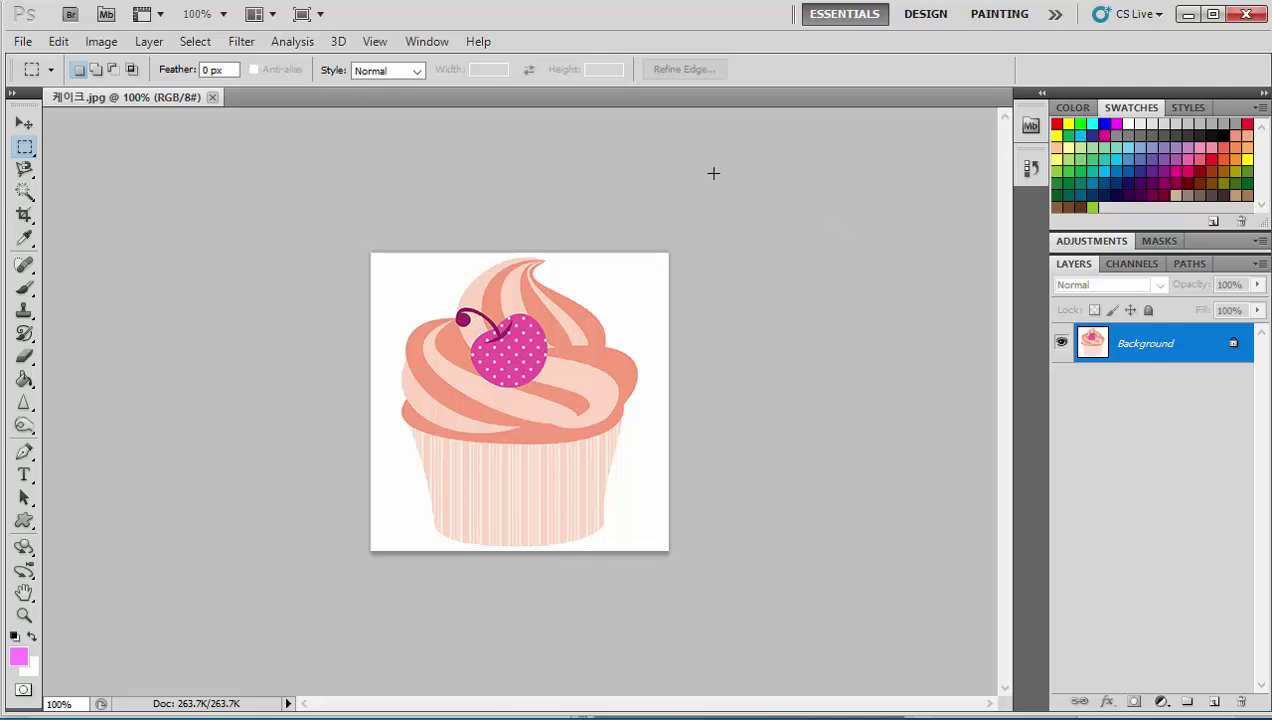
- Create a new 600 x 600 pixel RGB document named 패턴 at 72 pixels/inch with a white background
left_click(24, 43)
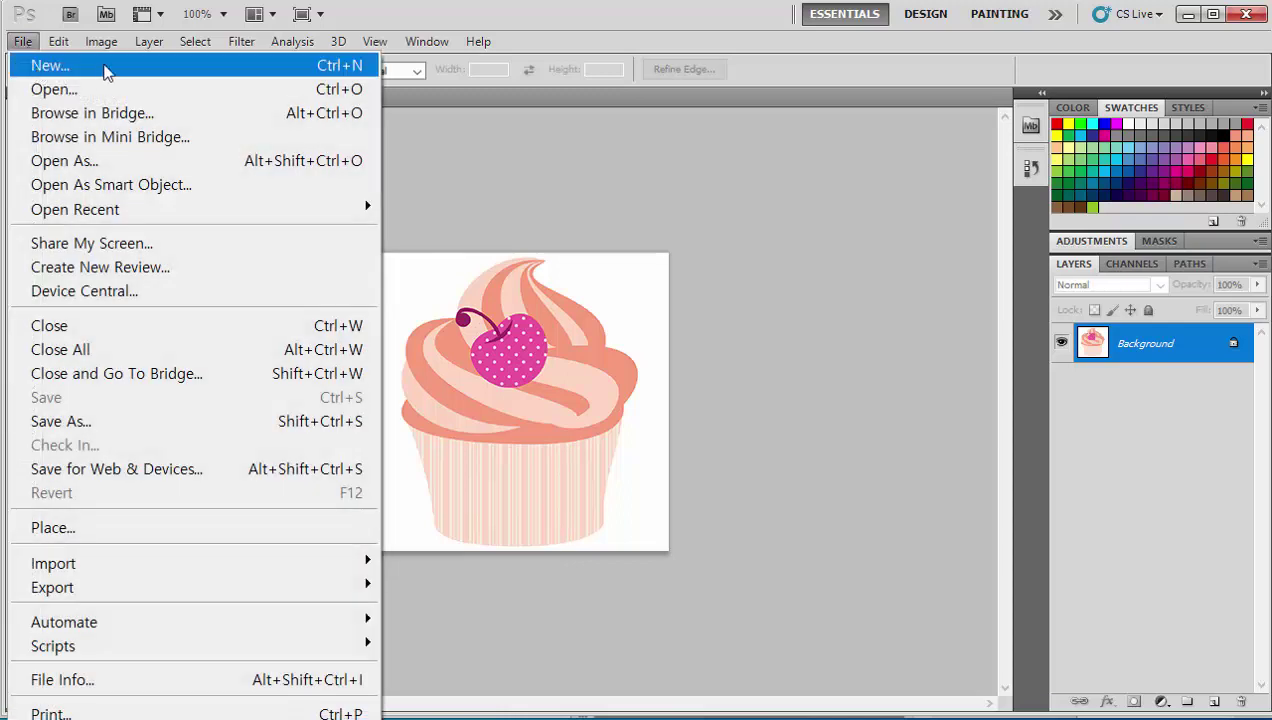
left_click(190, 70)
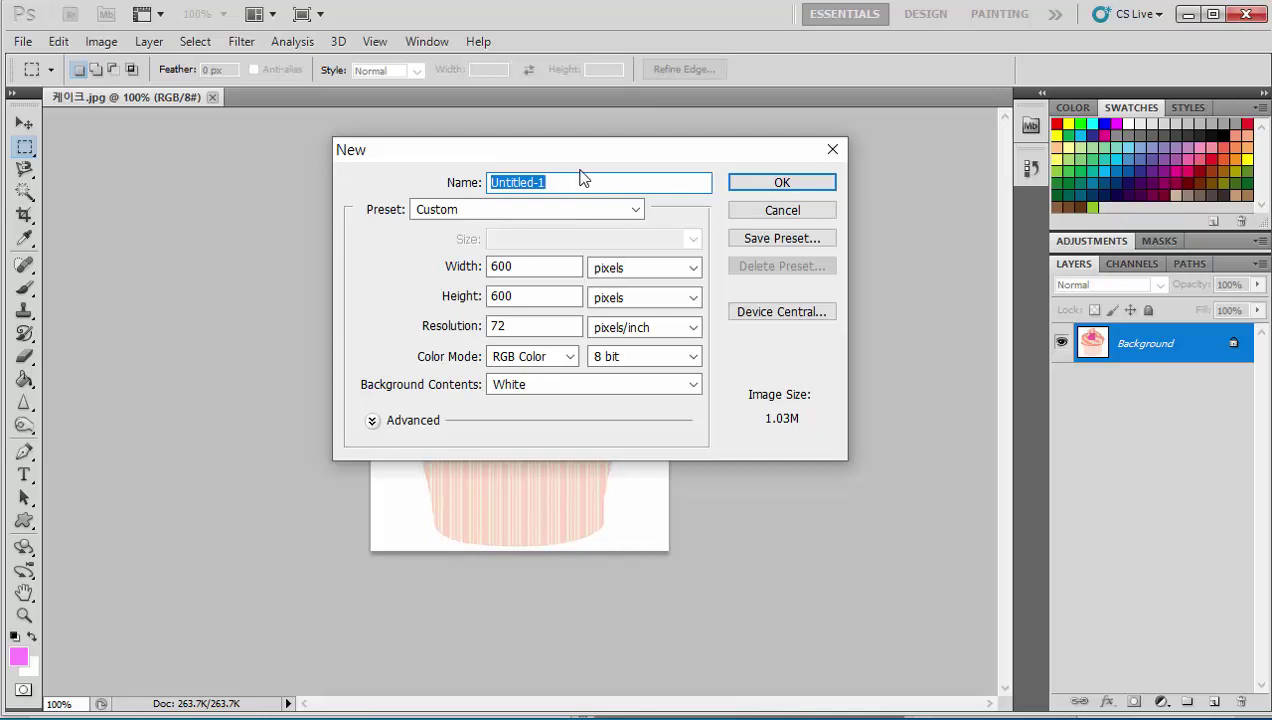
type("ㅌ")
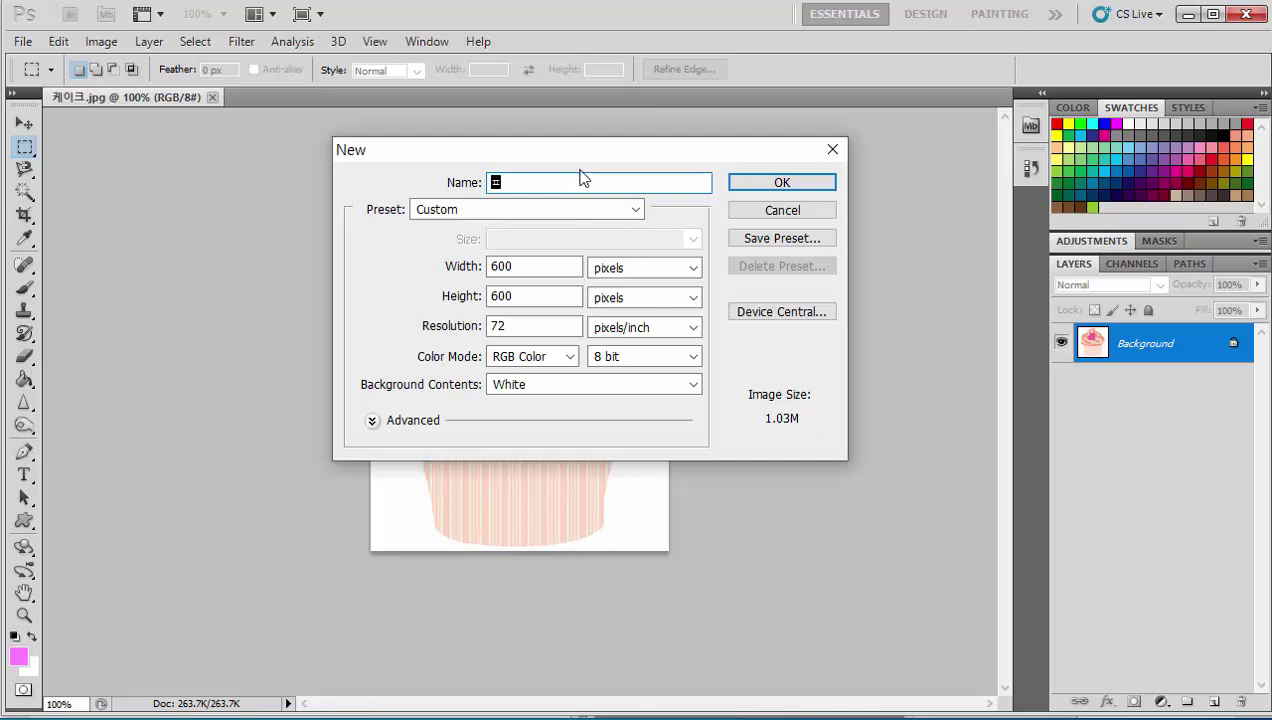
type("ㅔ이")
left_click(513, 297)
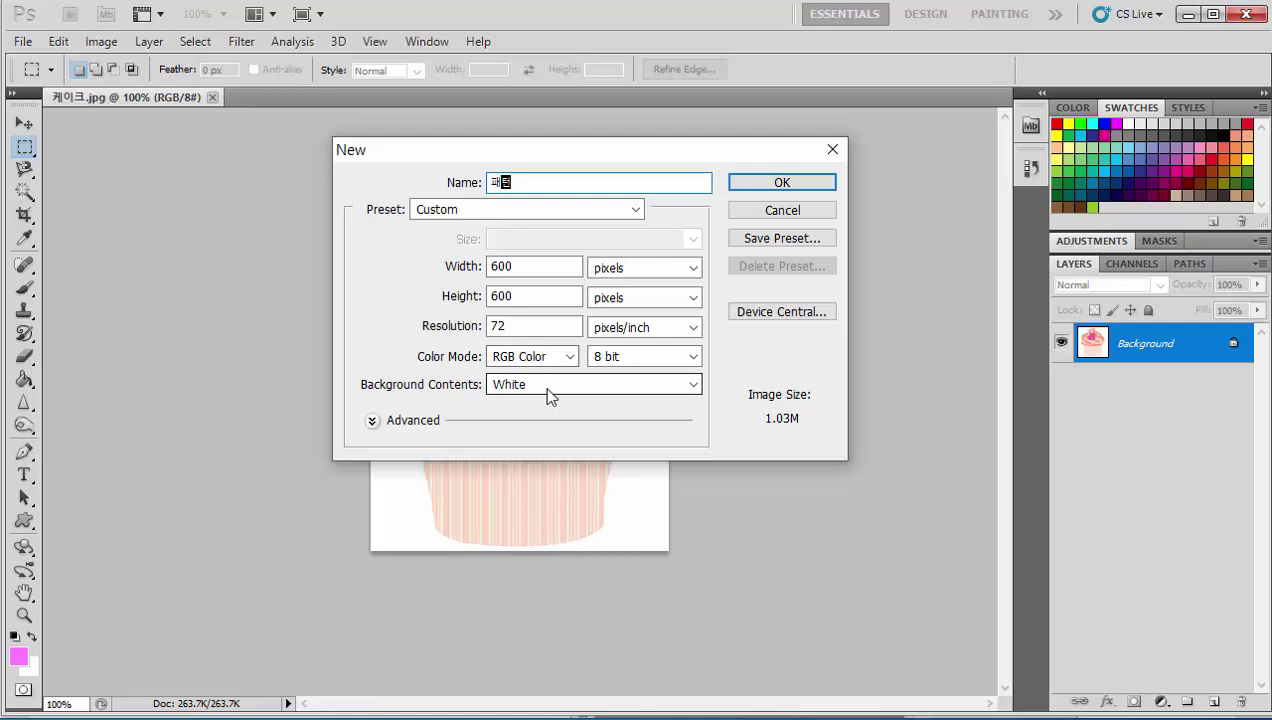
left_click(806, 182)
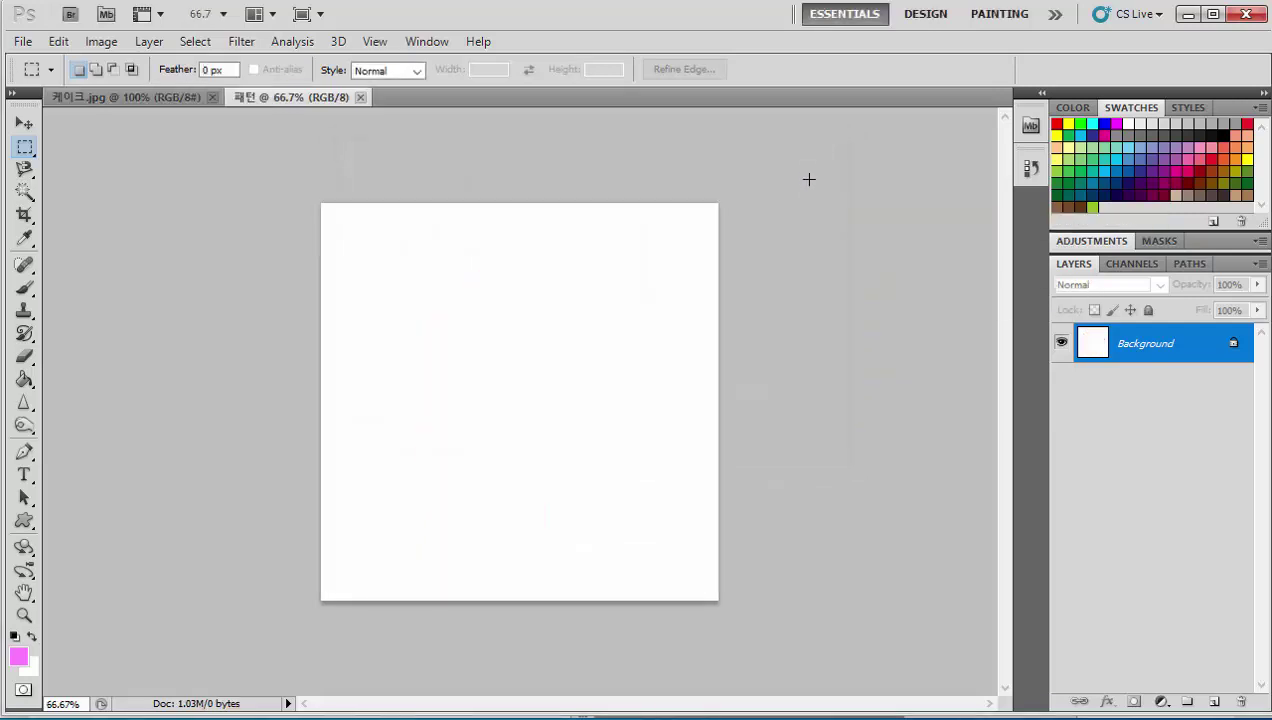
- Fill the blank 패턴 canvas with the cupcake pattern using the Paint Bucket set to Pattern
double_click(26, 598)
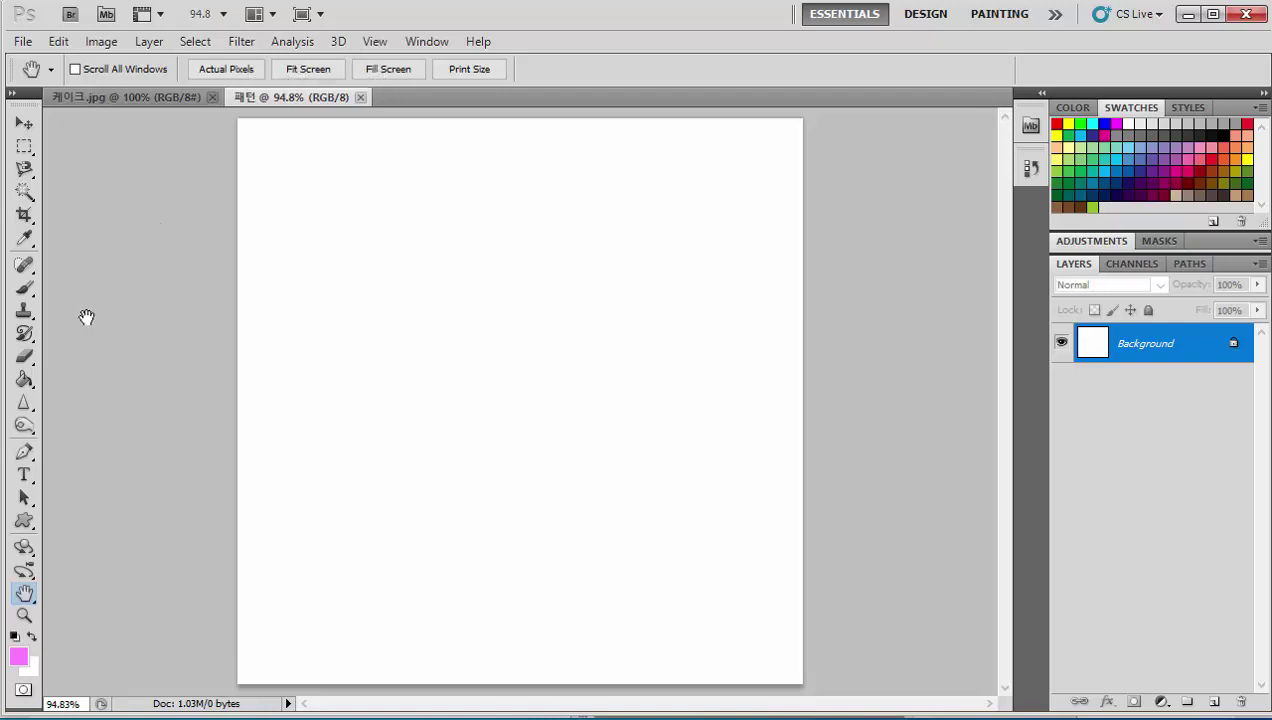
left_click(26, 384)
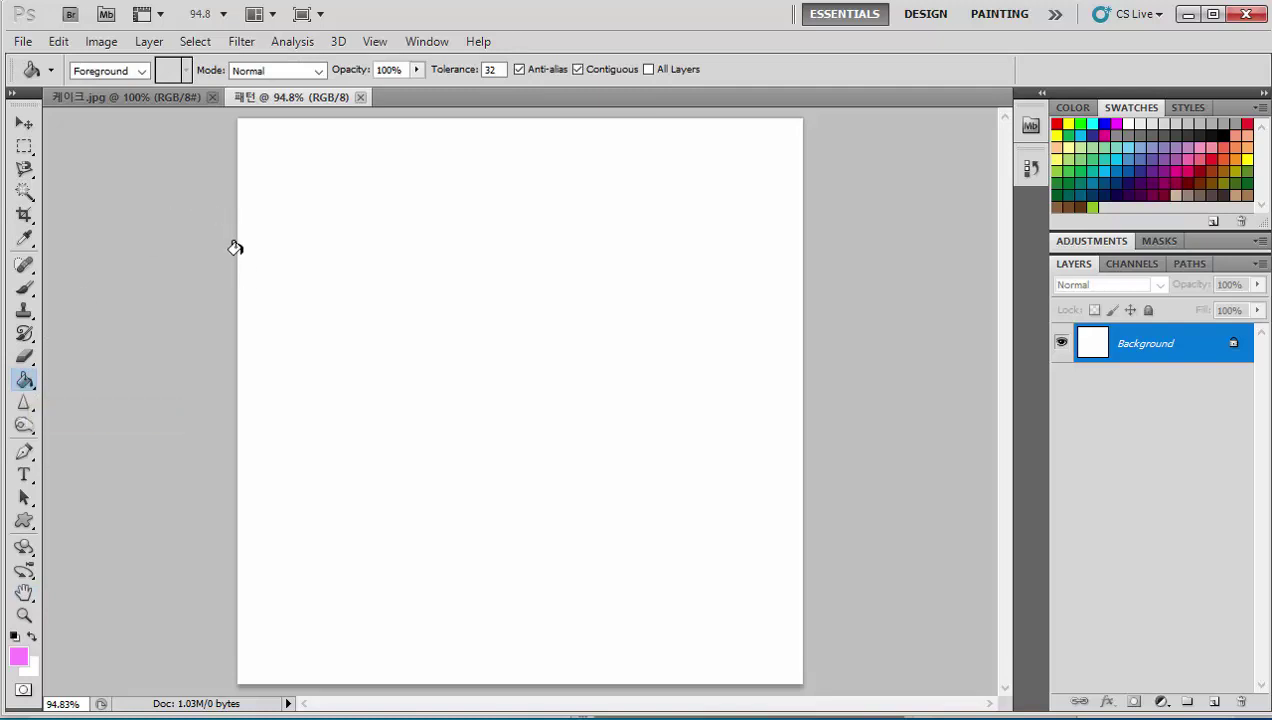
left_click(141, 71)
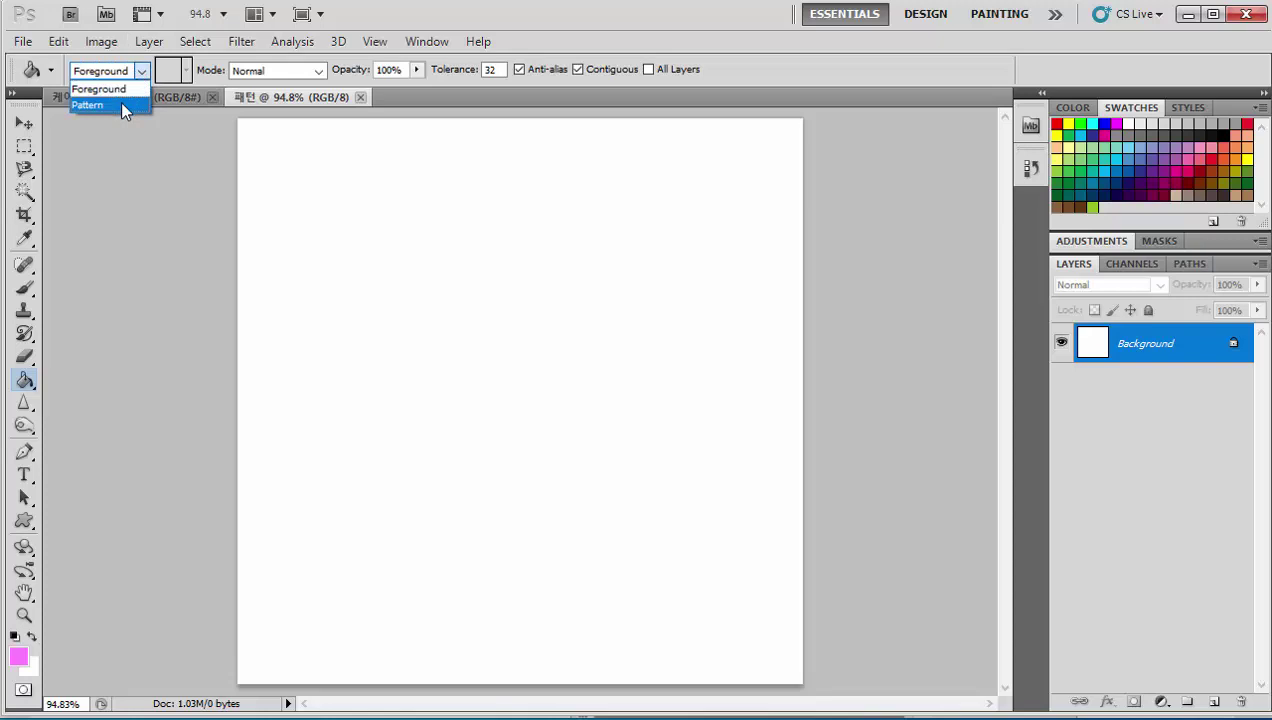
left_click(121, 104)
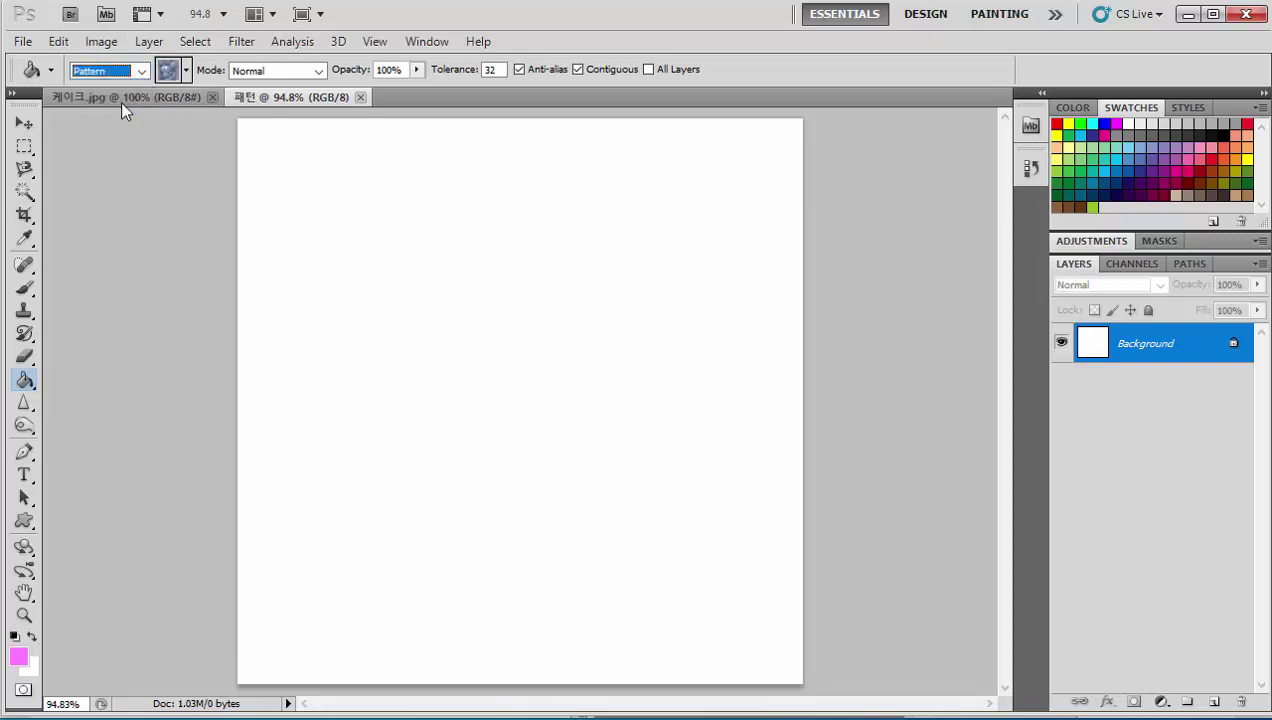
left_click(184, 72)
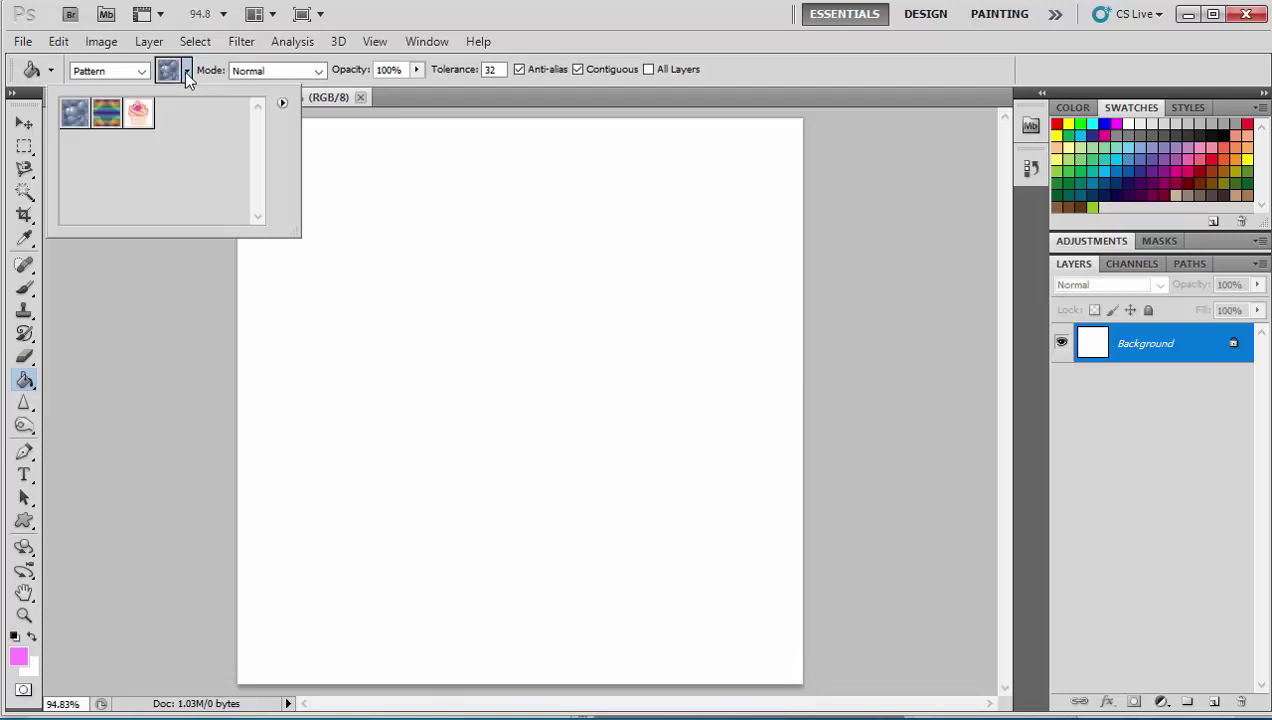
left_click(139, 115)
left_click(485, 268)
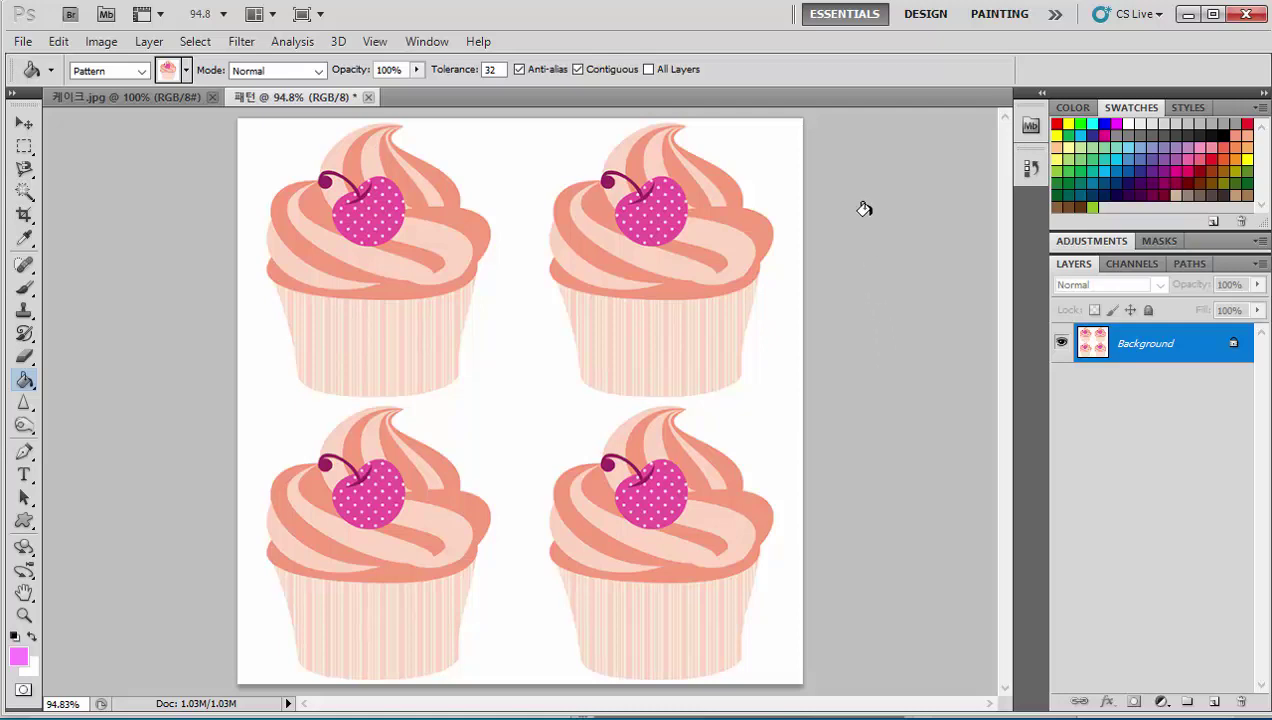
- Show the rulers and look at their unit options, keeping Centimeters
left_click(372, 46)
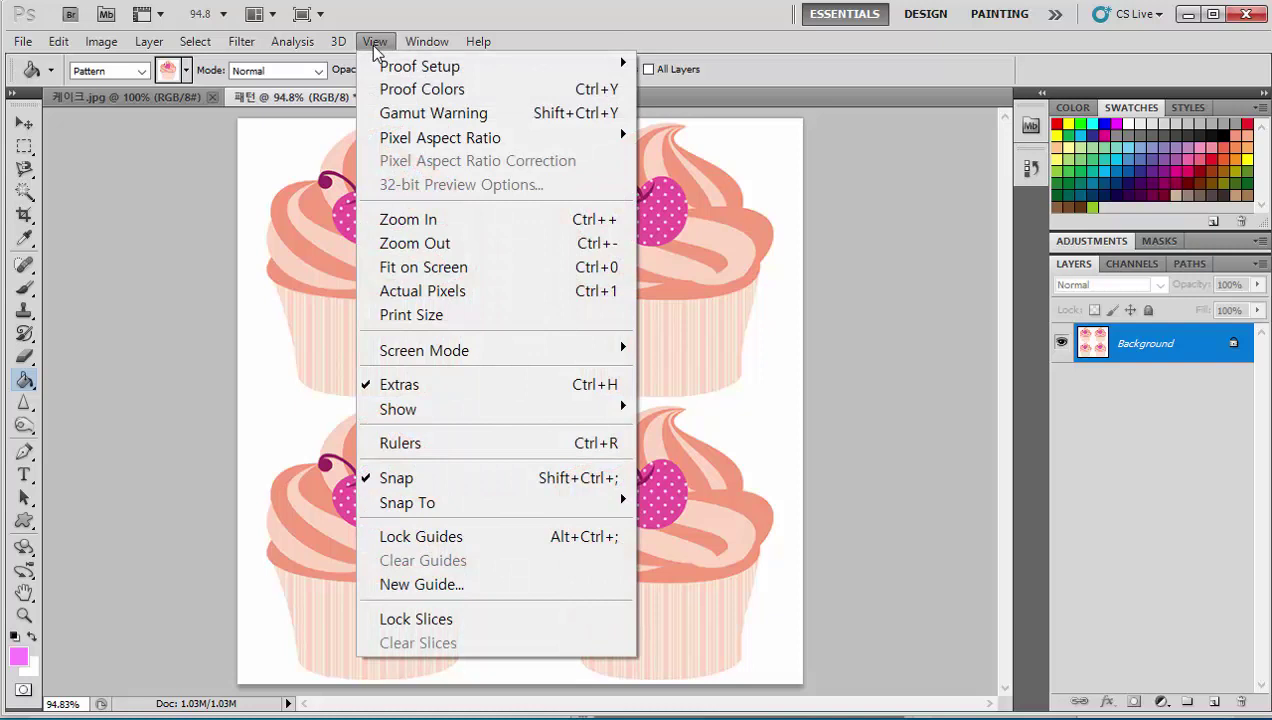
left_click(548, 445)
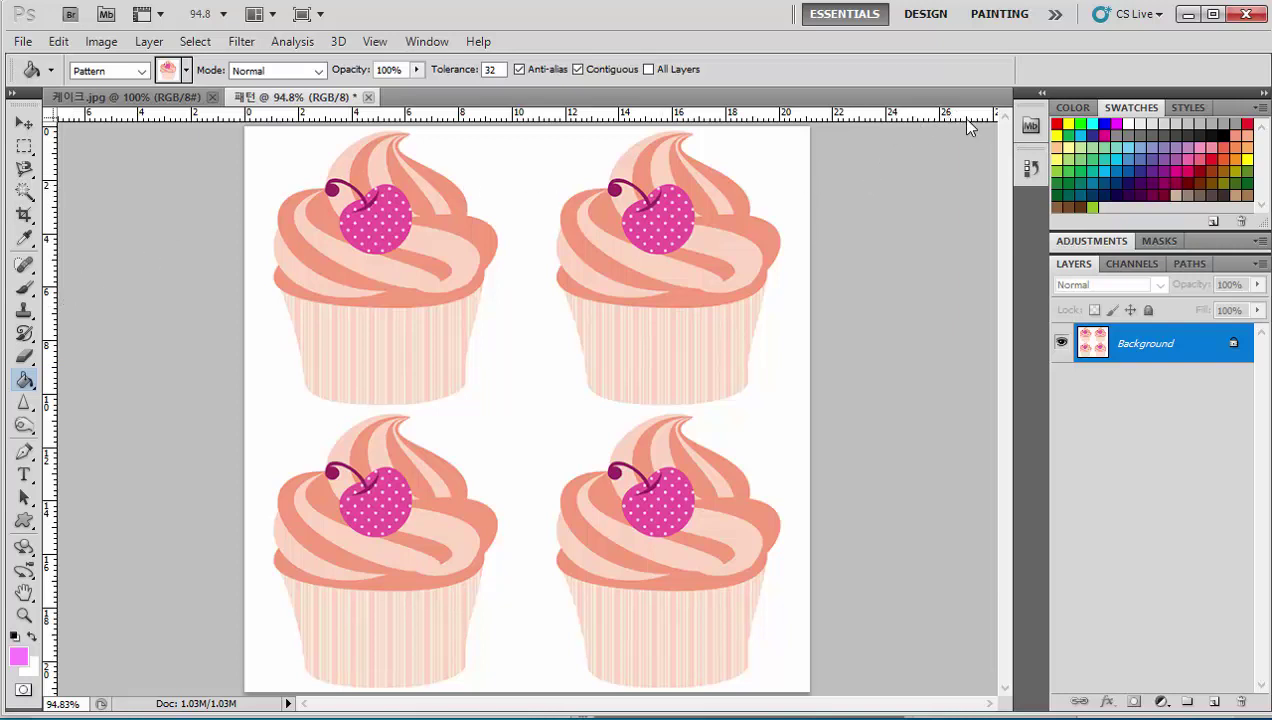
right_click(970, 118)
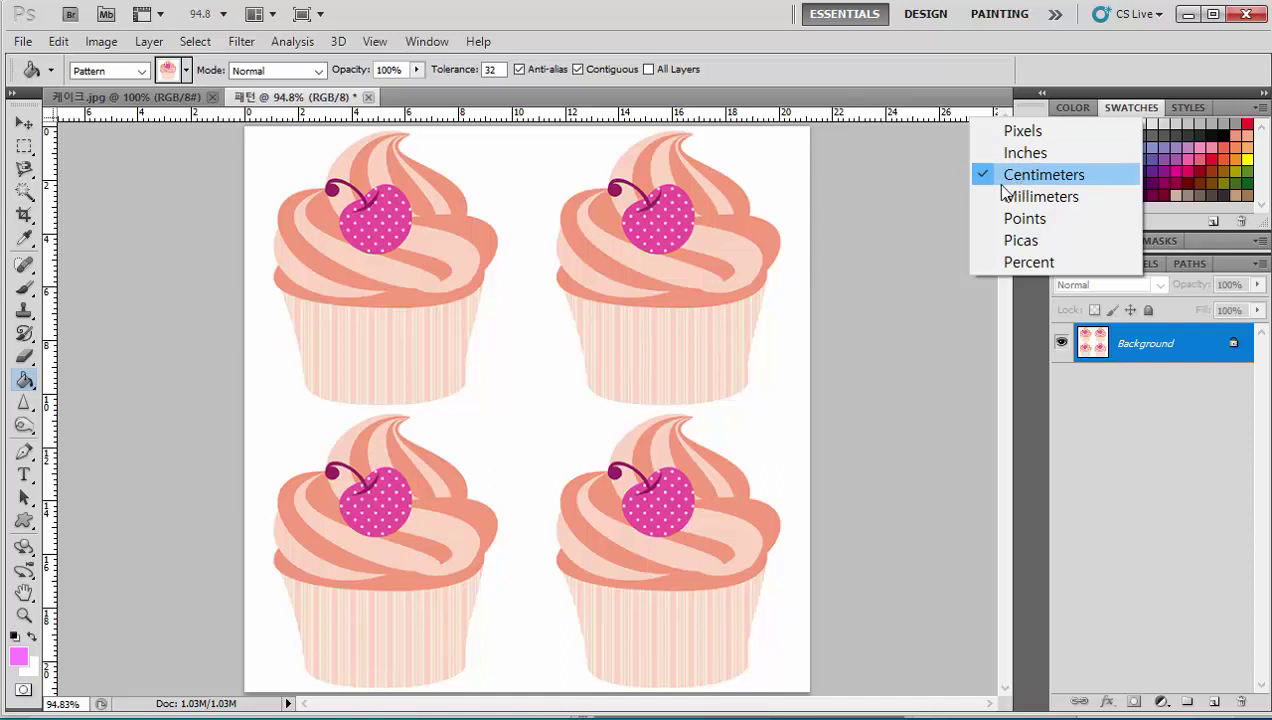
left_click(862, 186)
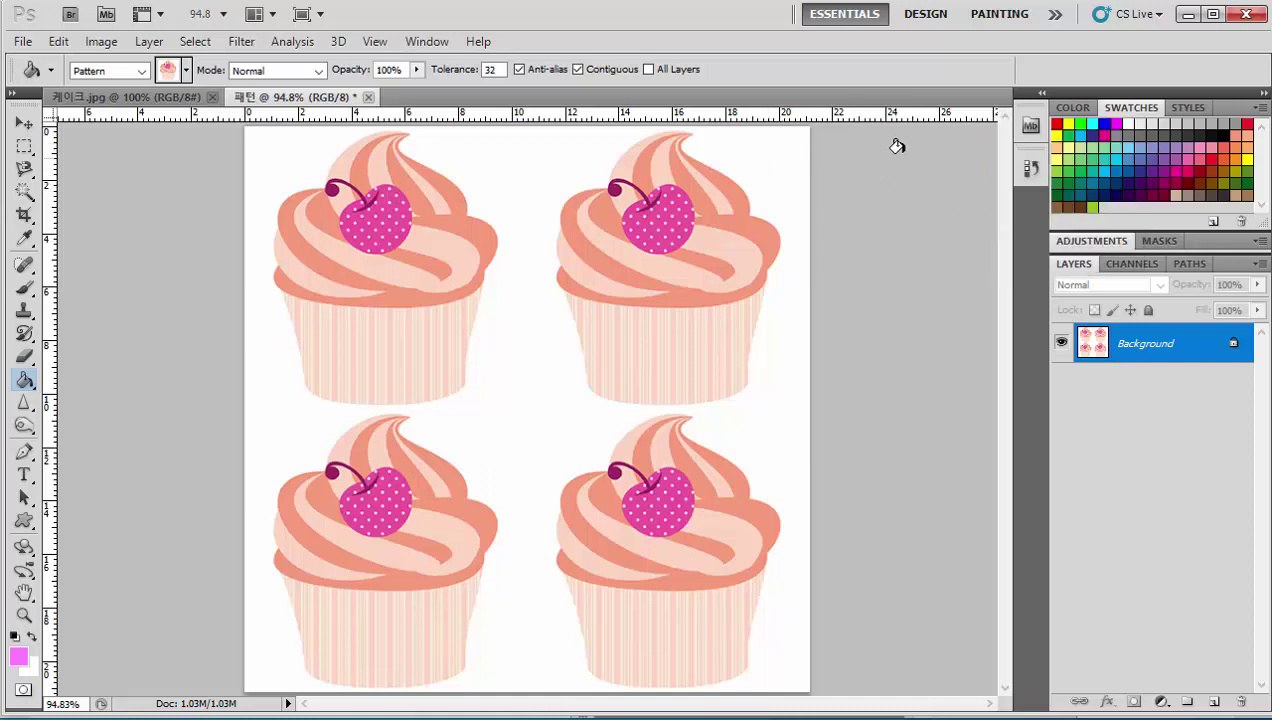
- Add a horizontal and a vertical guide, each at about 10 cm, with the Move tool
left_click(23, 125)
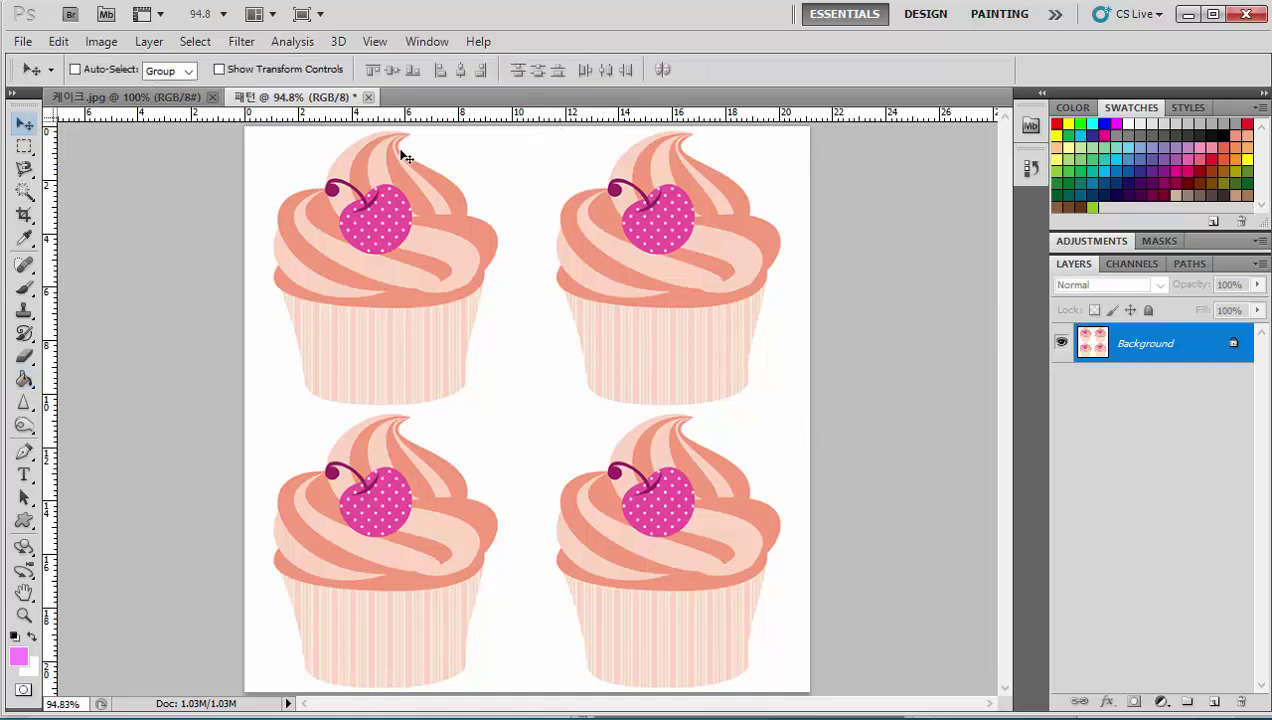
left_click_drag(550, 123, 306, 395)
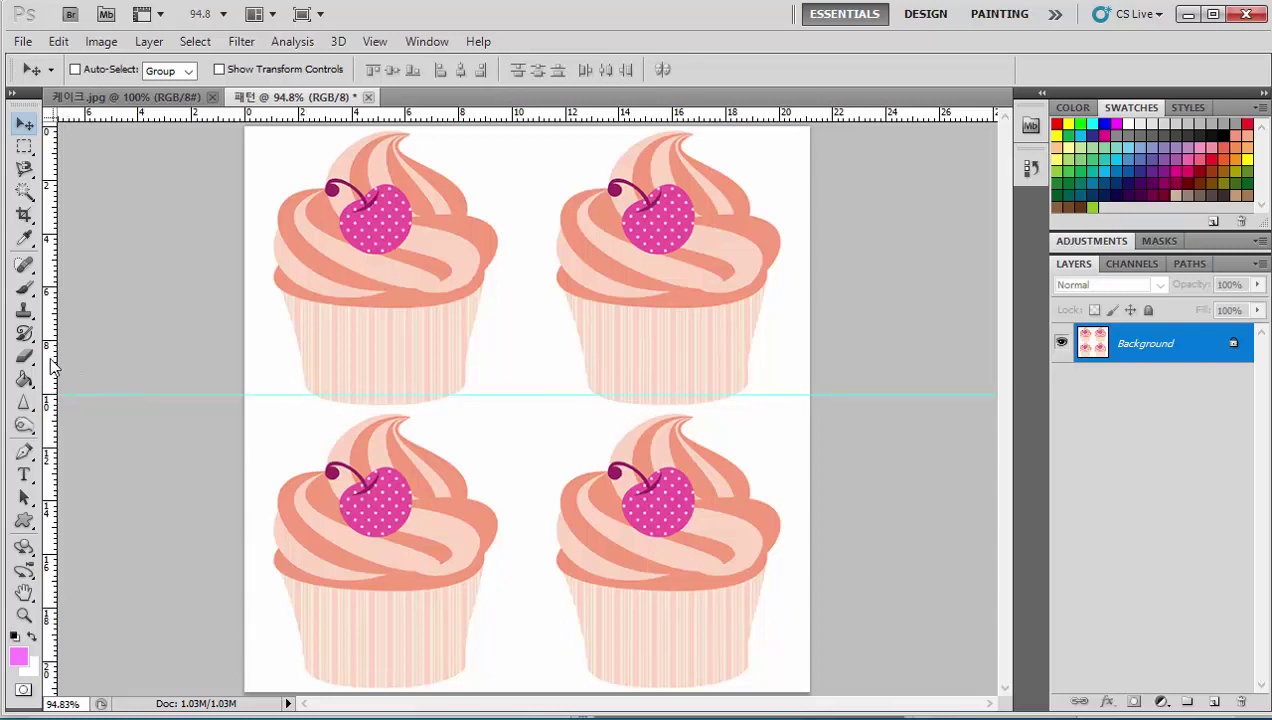
left_click_drag(52, 367, 513, 371)
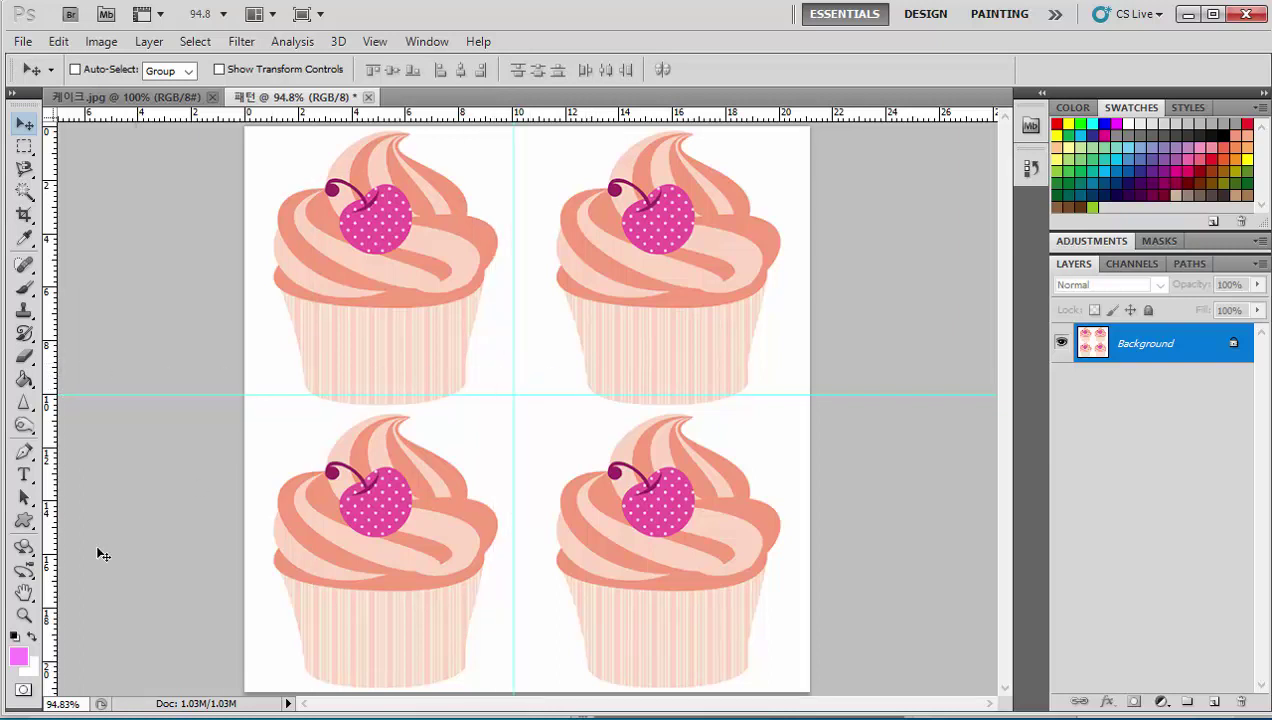
- Inspect the vertical guide between the cupcakes at 200% zoom, then return to the Move tool with the whole canvas in view
left_click(25, 615)
left_click(510, 271)
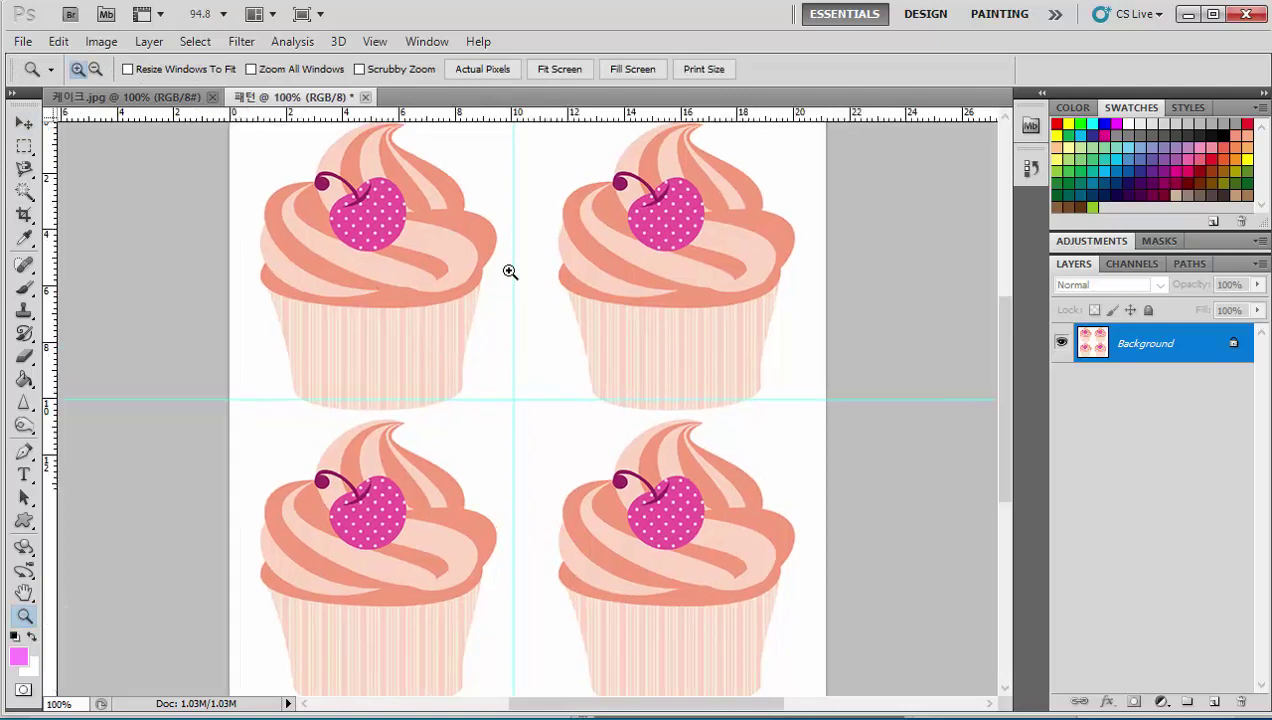
left_click(510, 271)
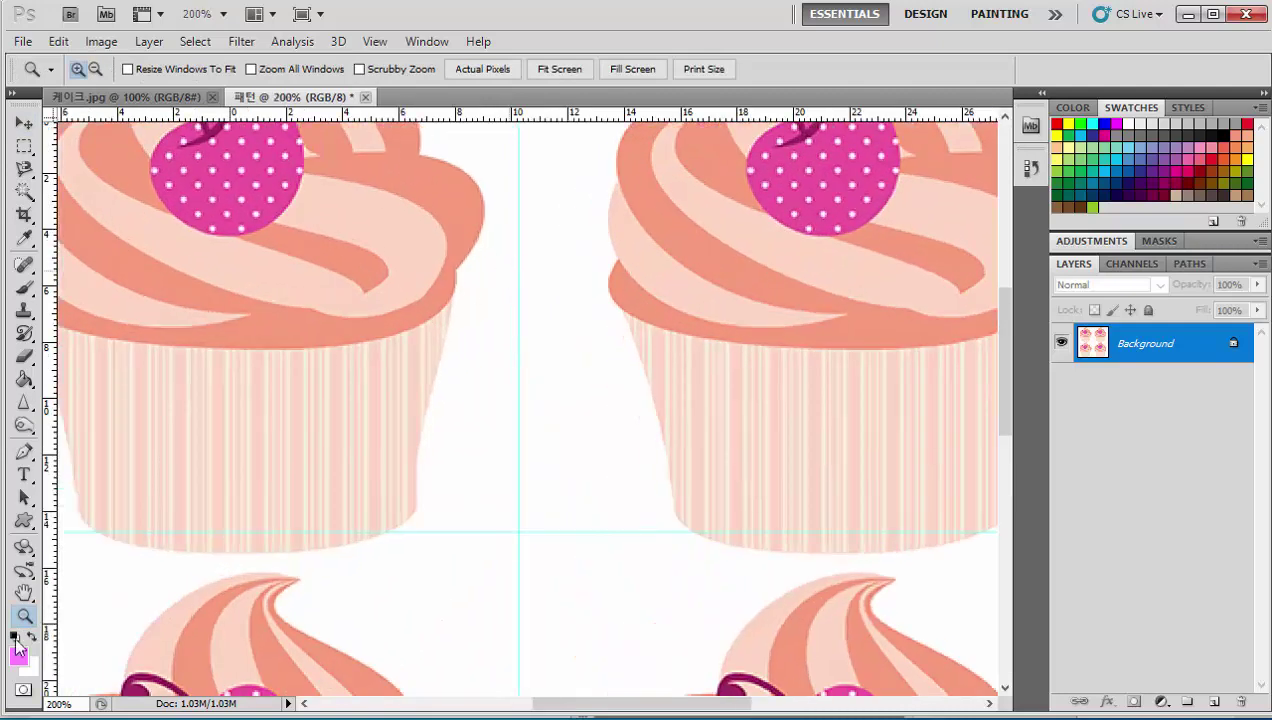
double_click(24, 596)
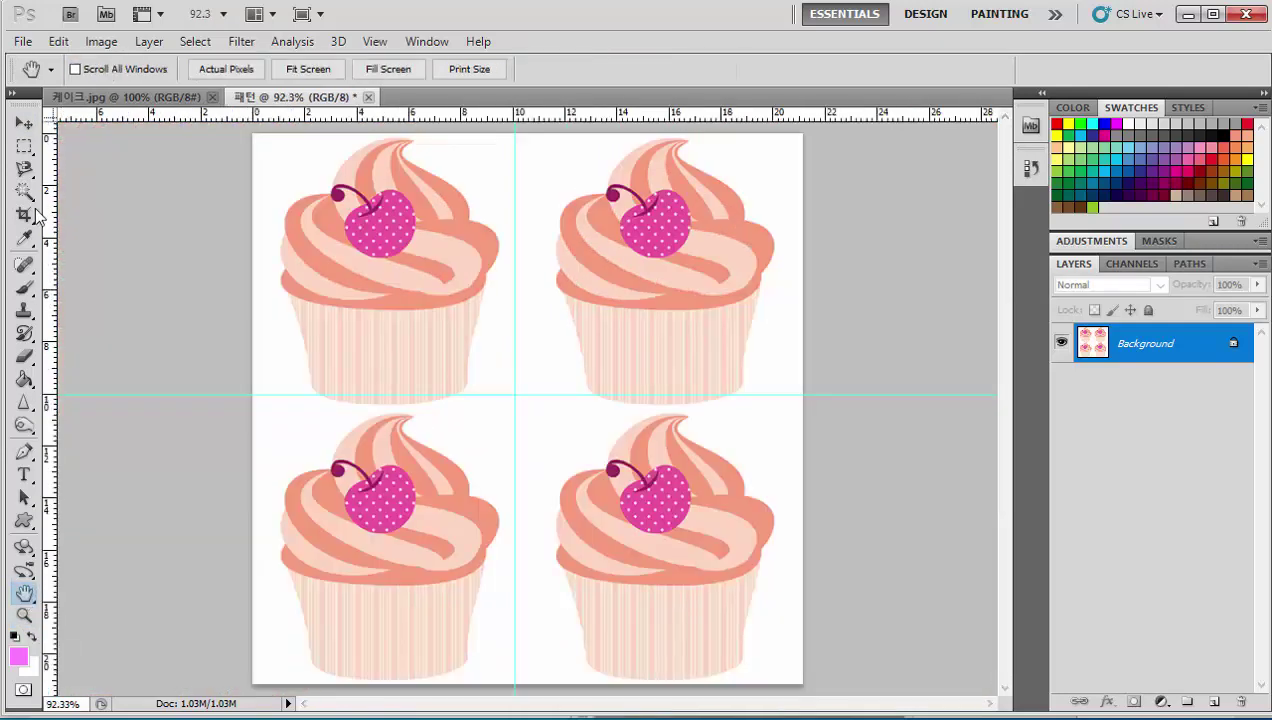
left_click(24, 122)
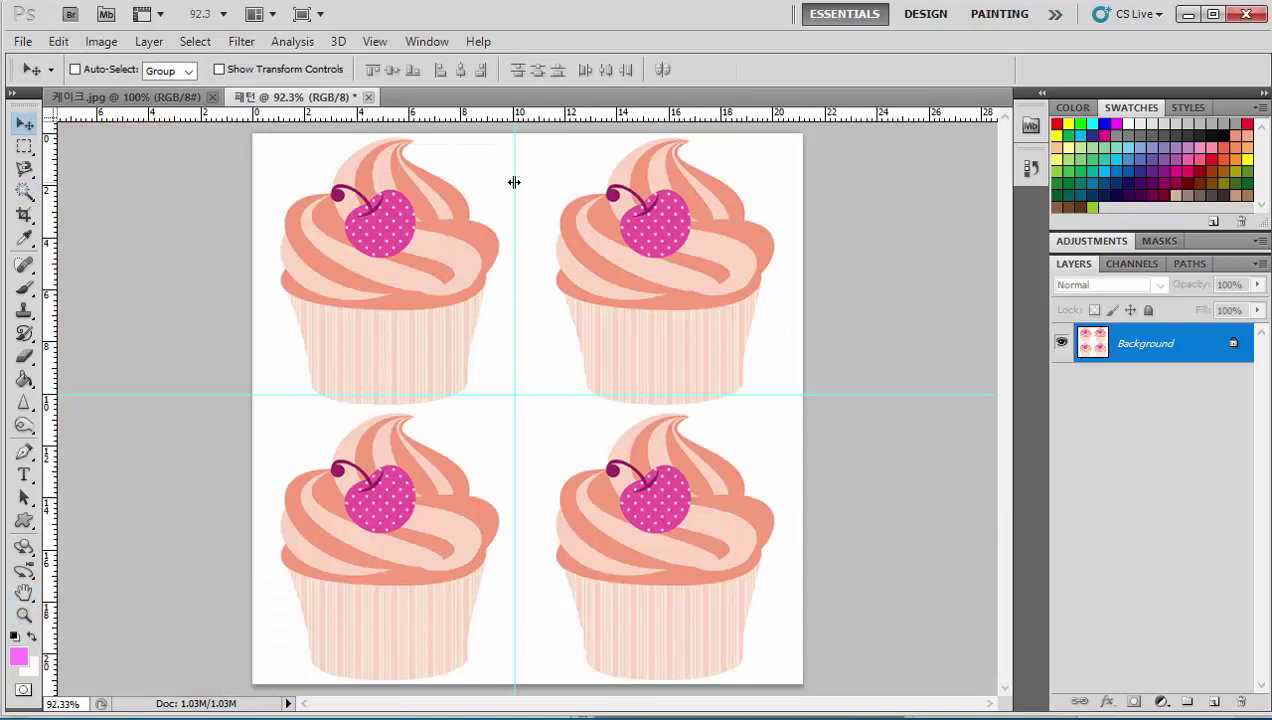
- Remove both guides from the cupcake document and select the whole canvas
left_click_drag(514, 182, 919, 193)
left_click_drag(943, 396, 900, 714)
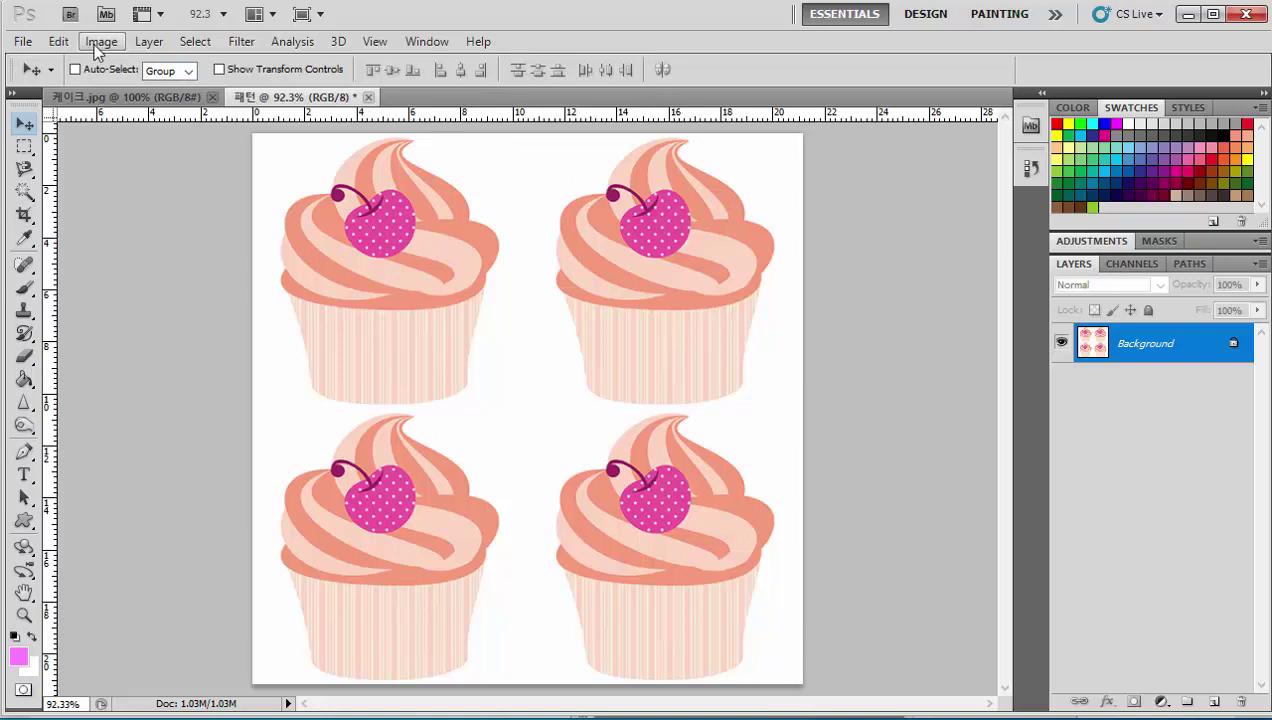
left_click(190, 41)
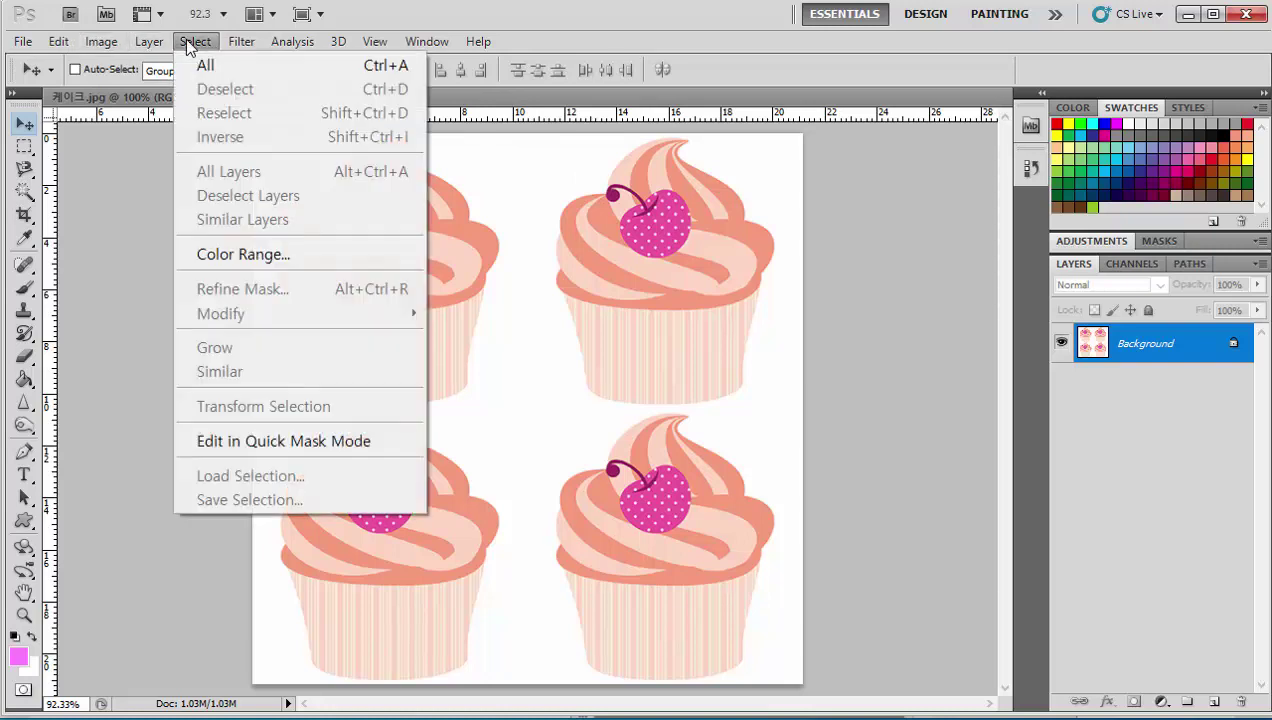
left_click(208, 62)
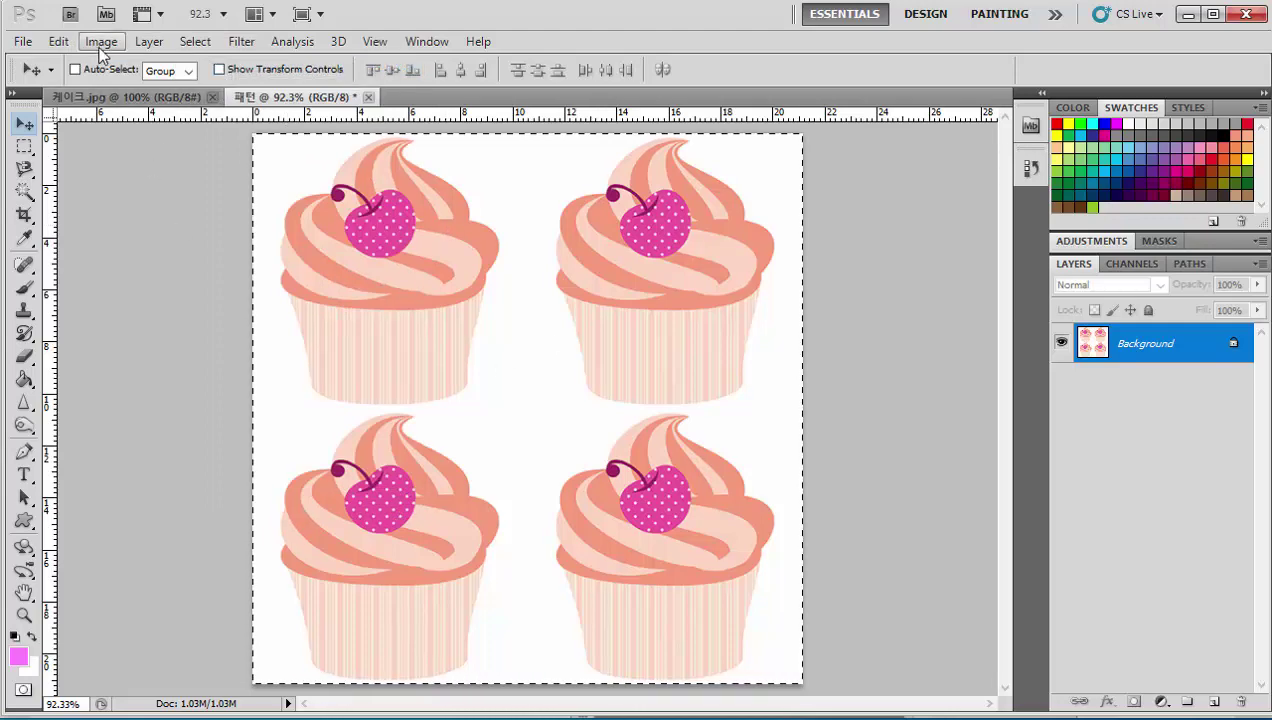
left_click(58, 41)
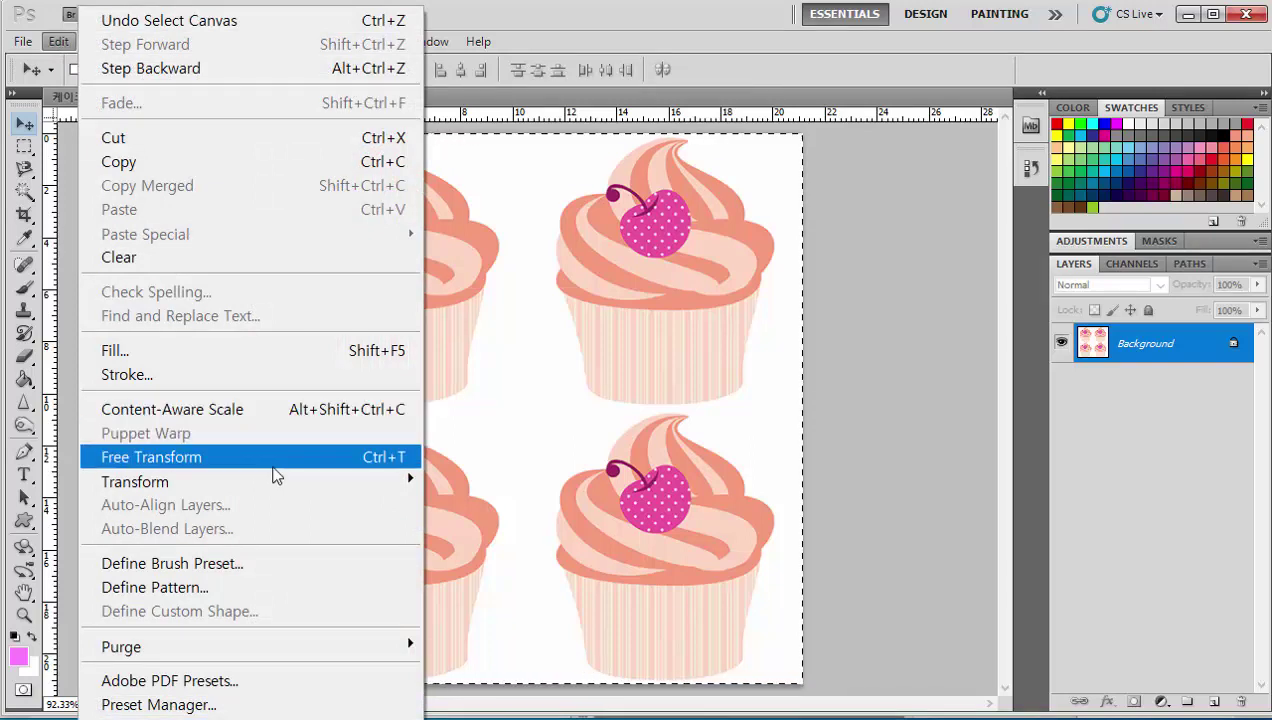
left_click(274, 460)
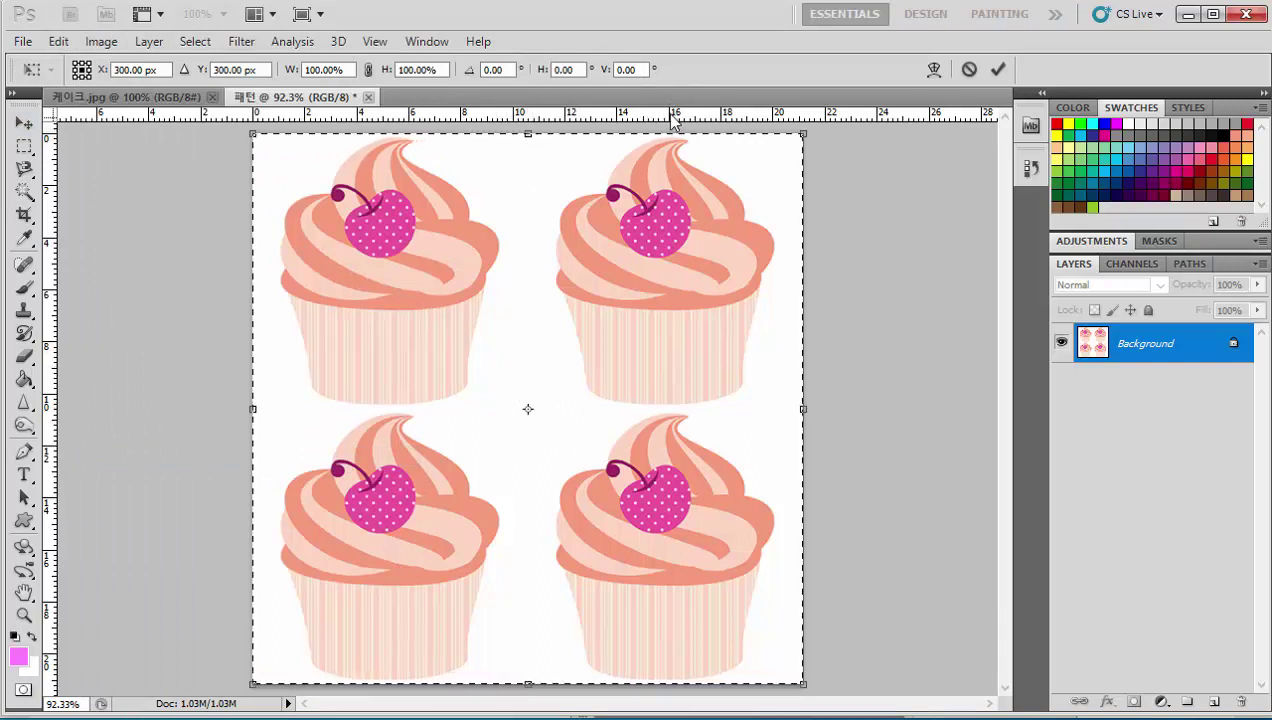
left_click(24, 122)
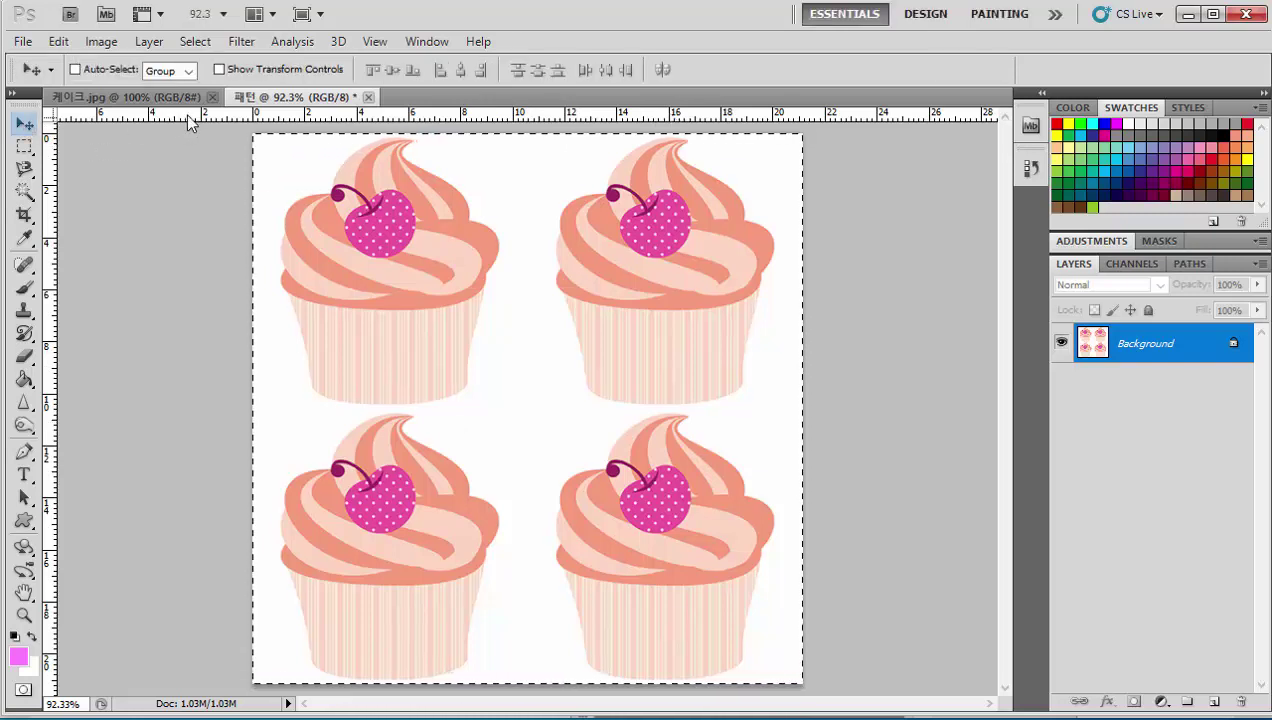
key("ctrl+t")
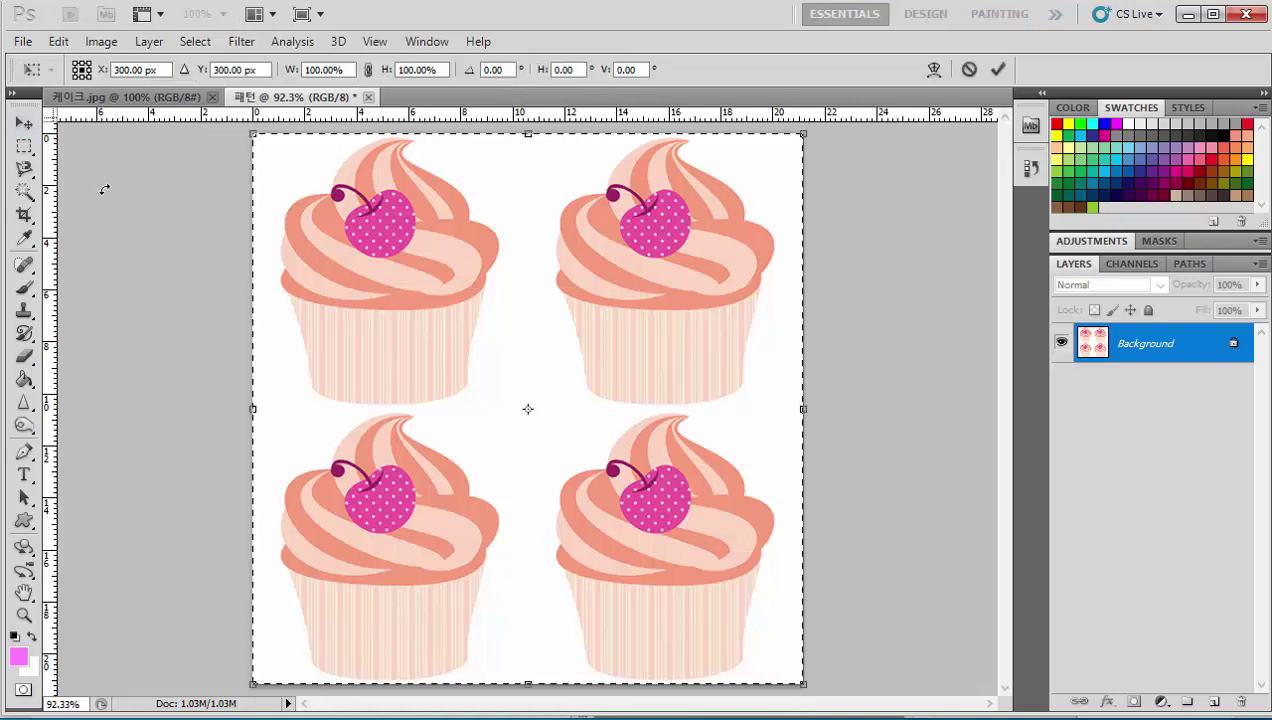
left_click(23, 125)
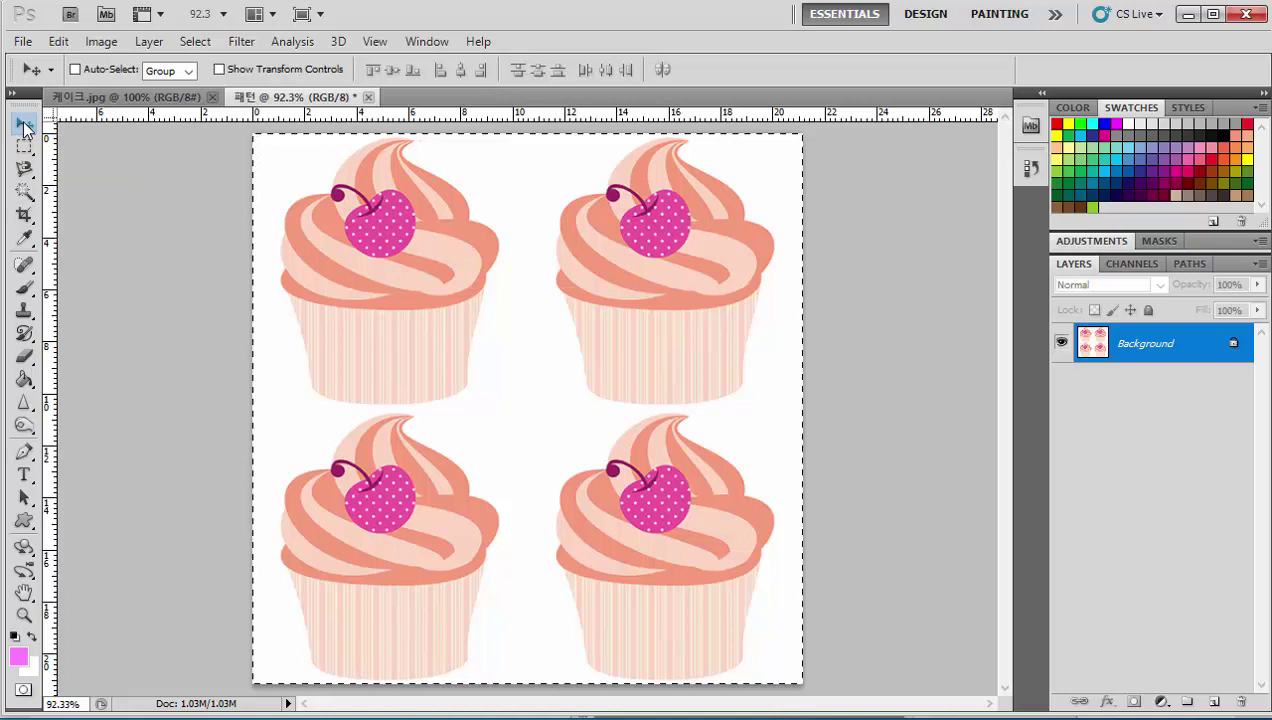
- Add a horizontal and a vertical guide through the canvas centre, aligned to the Free Transform centre point, leaving the image untransformed
key("ctrl+t")
left_click_drag(359, 137, 427, 405)
left_click_drag(52, 296, 528, 318)
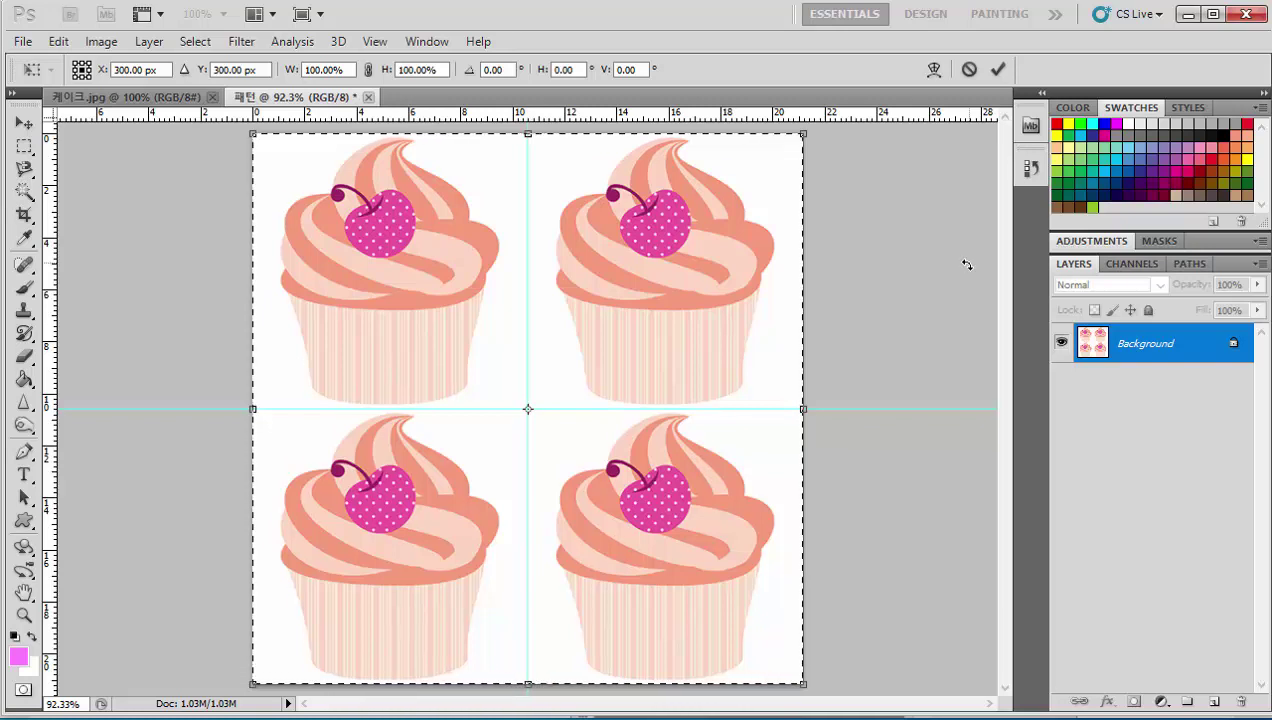
key("Return")
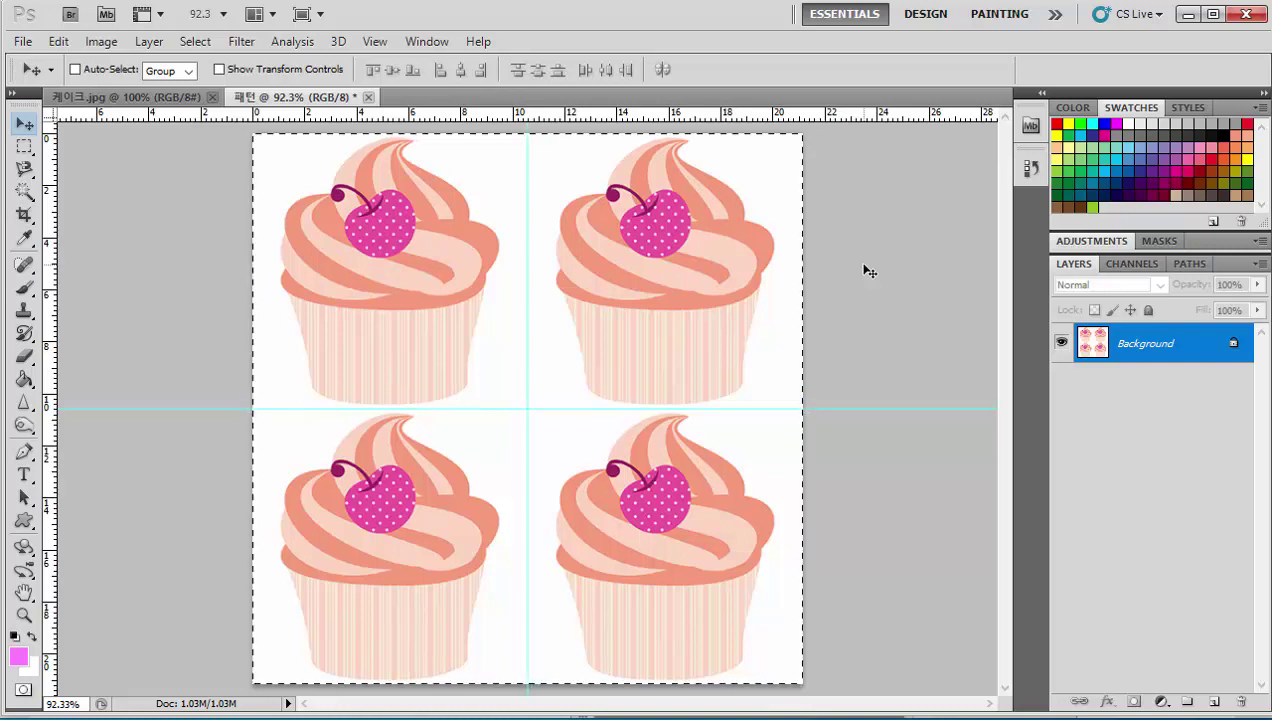
key("ctrl+t")
left_click_drag(630, 116, 615, 409)
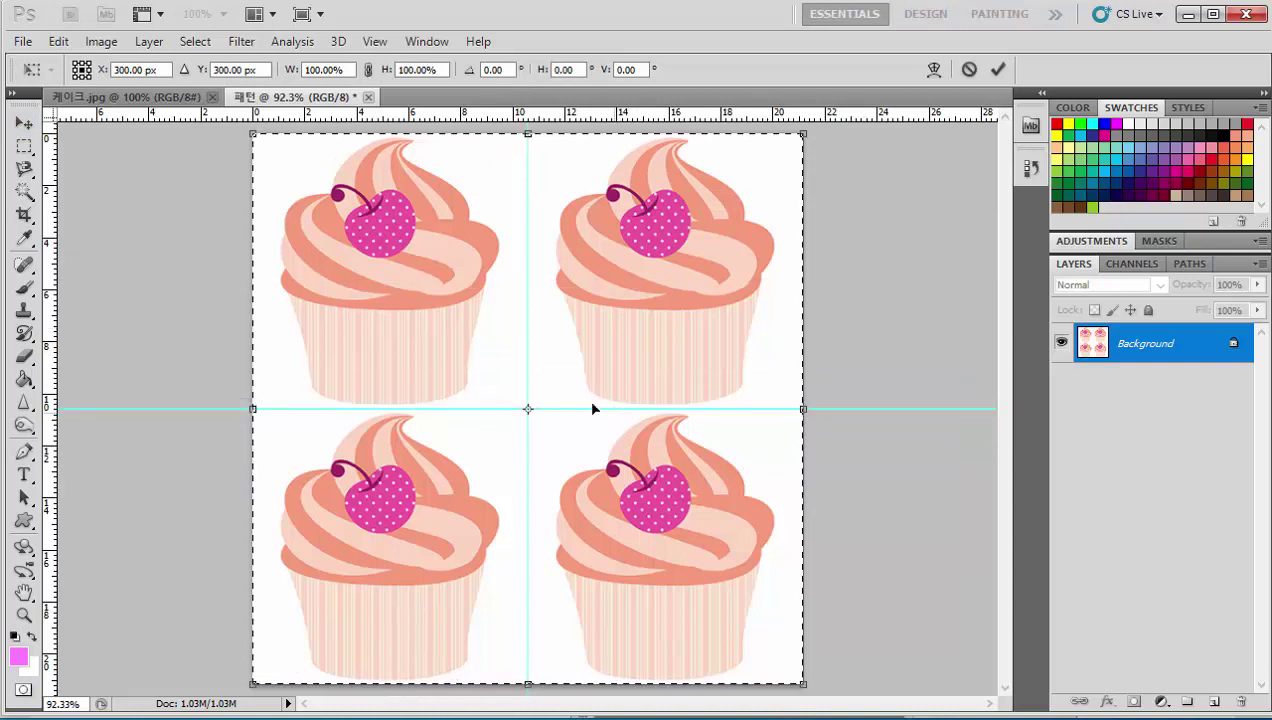
left_click_drag(50, 297, 522, 313)
key("Escape")
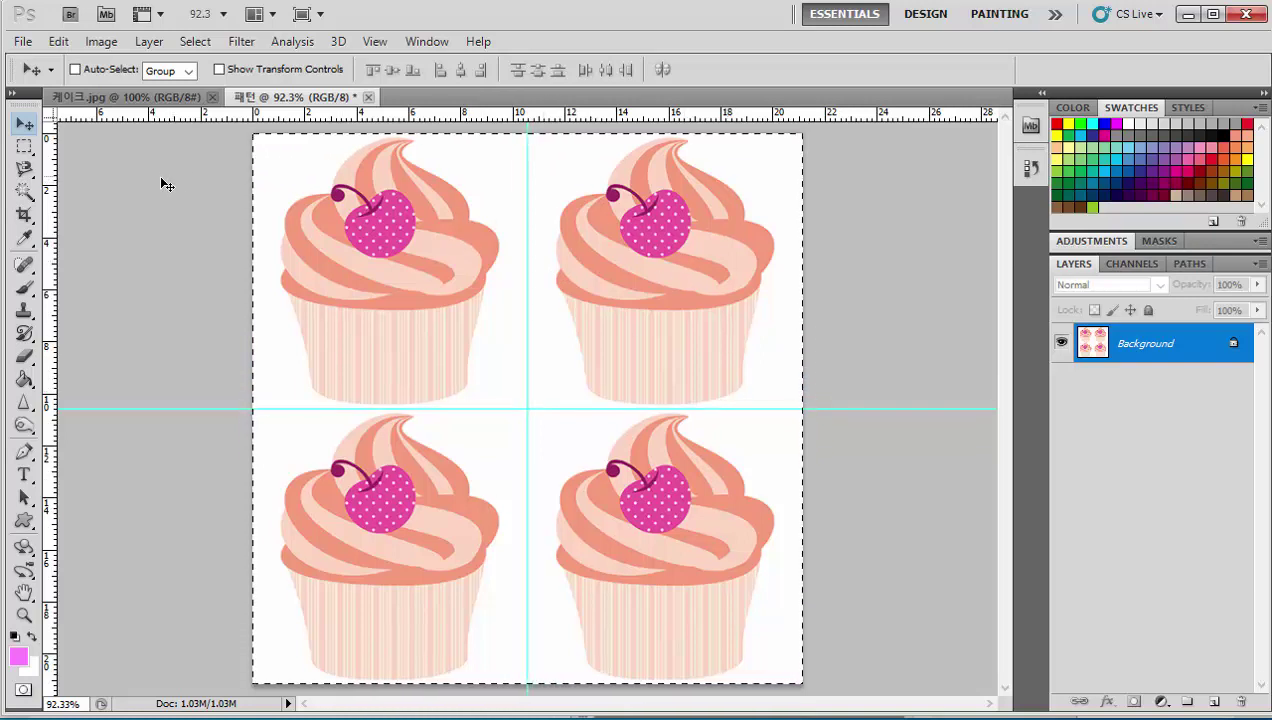
- Marquee-select the upper-left quarter up to the guides and fill its white background with red using the Paint Bucket set to Foreground
left_click(24, 146)
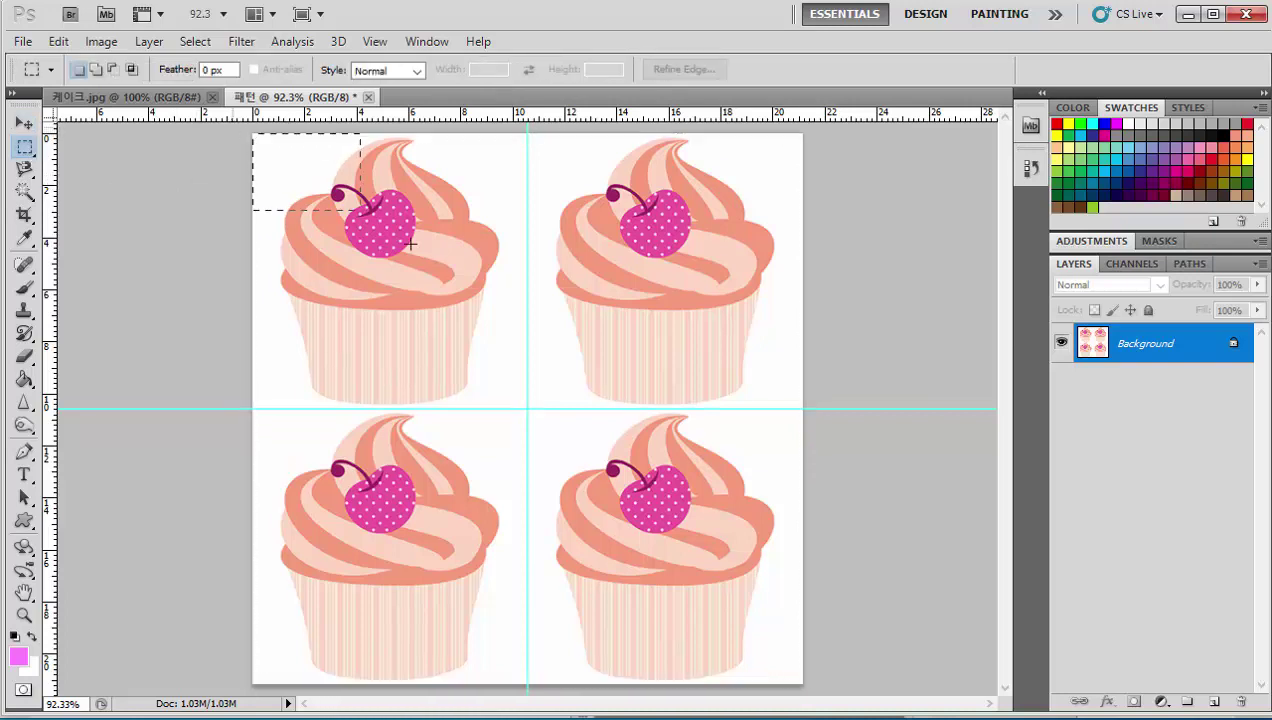
left_click_drag(519, 361, 527, 403)
left_click_drag(528, 406, 528, 406)
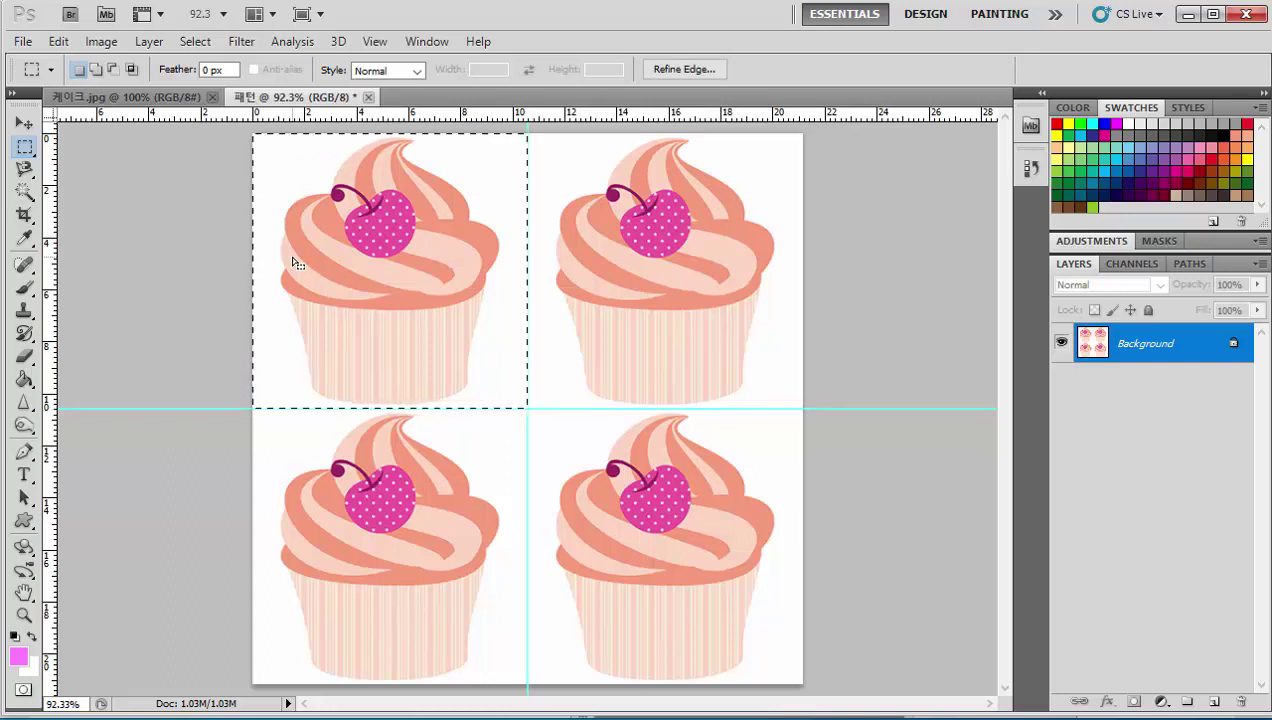
left_click(26, 381)
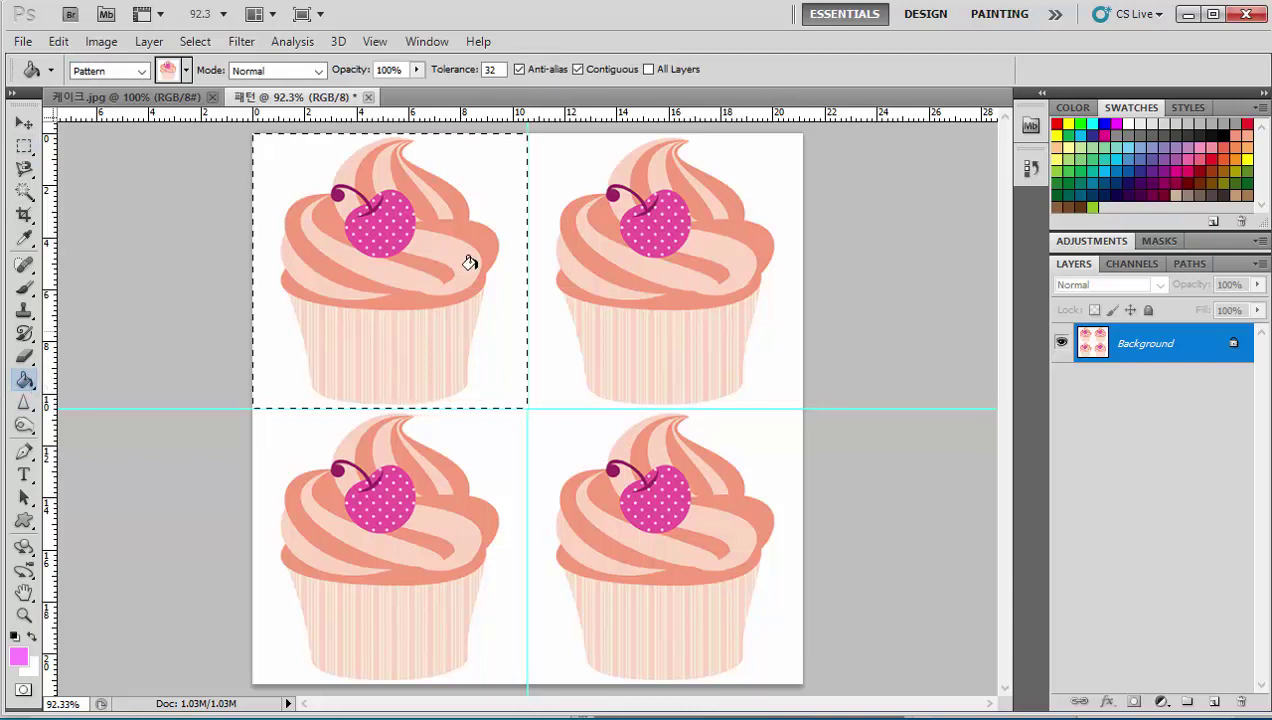
left_click(110, 70)
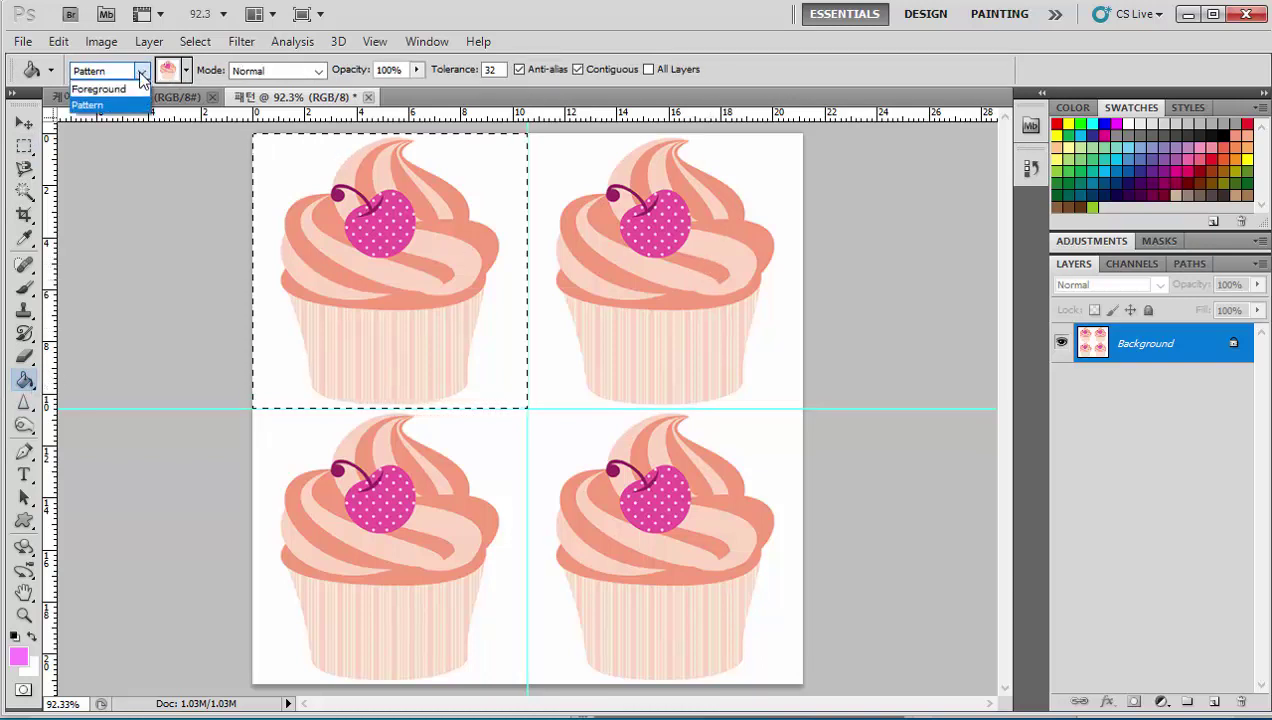
left_click(122, 89)
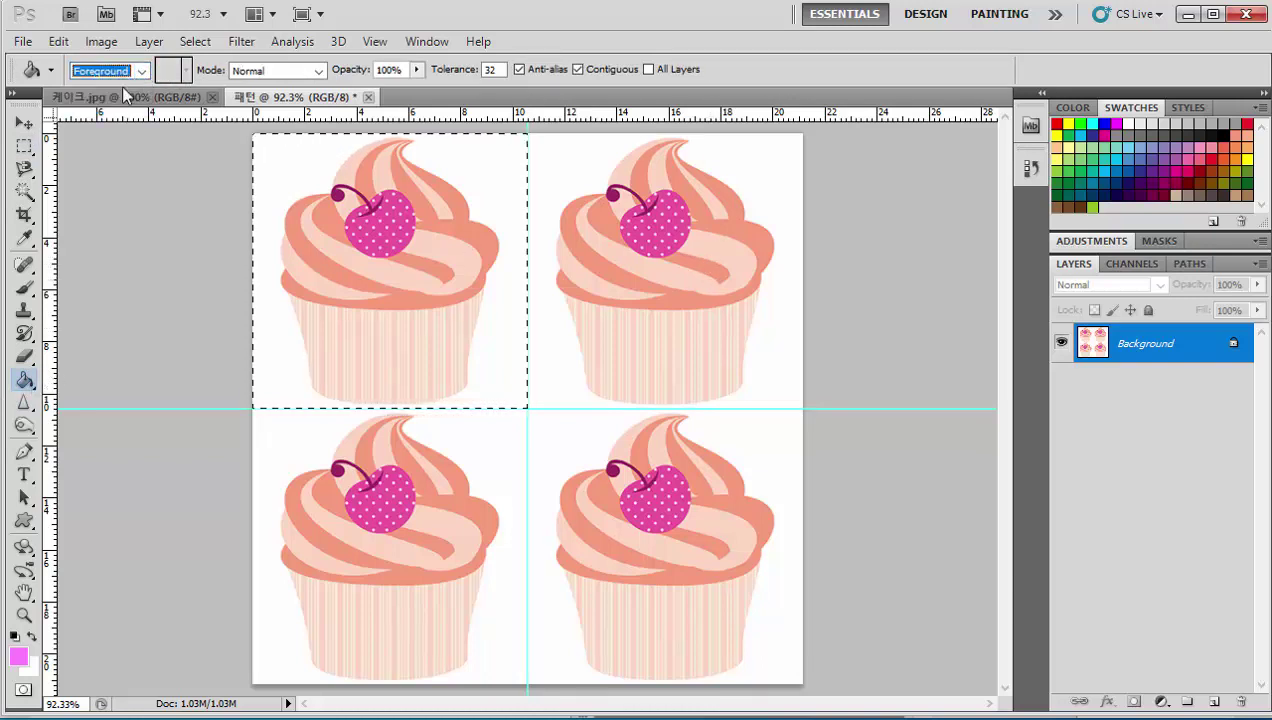
left_click(1210, 157)
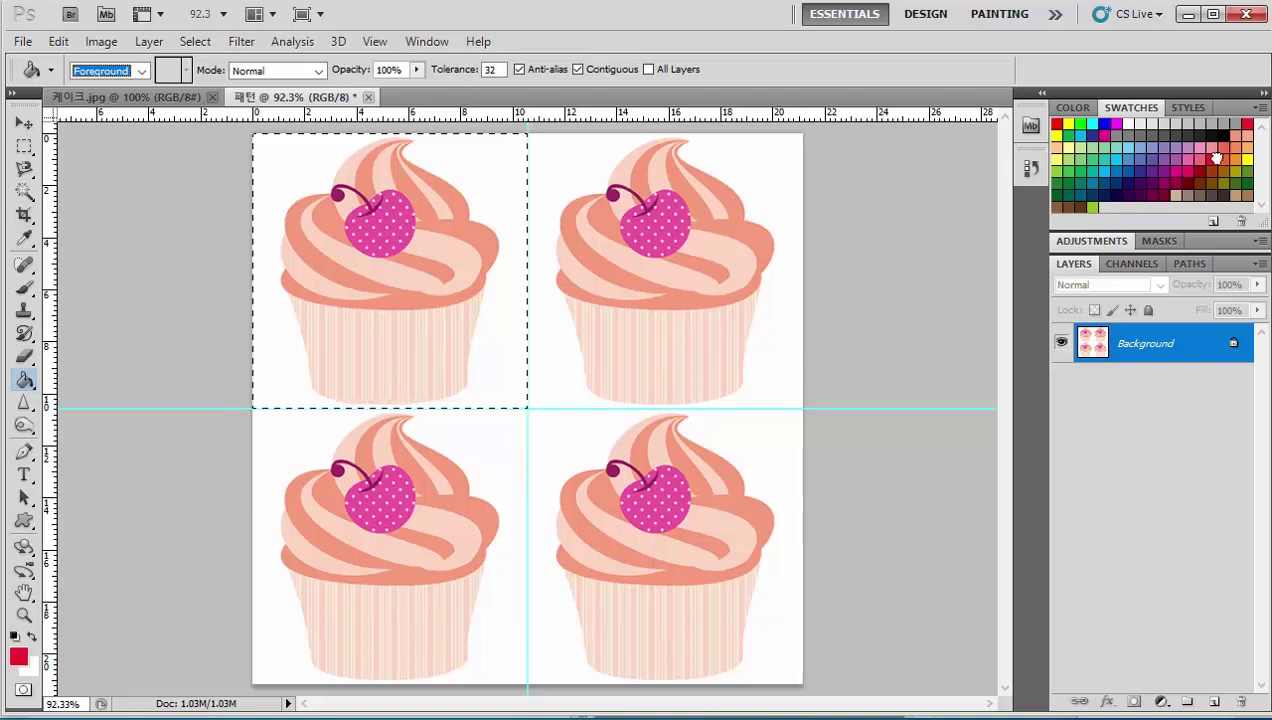
left_click(475, 147)
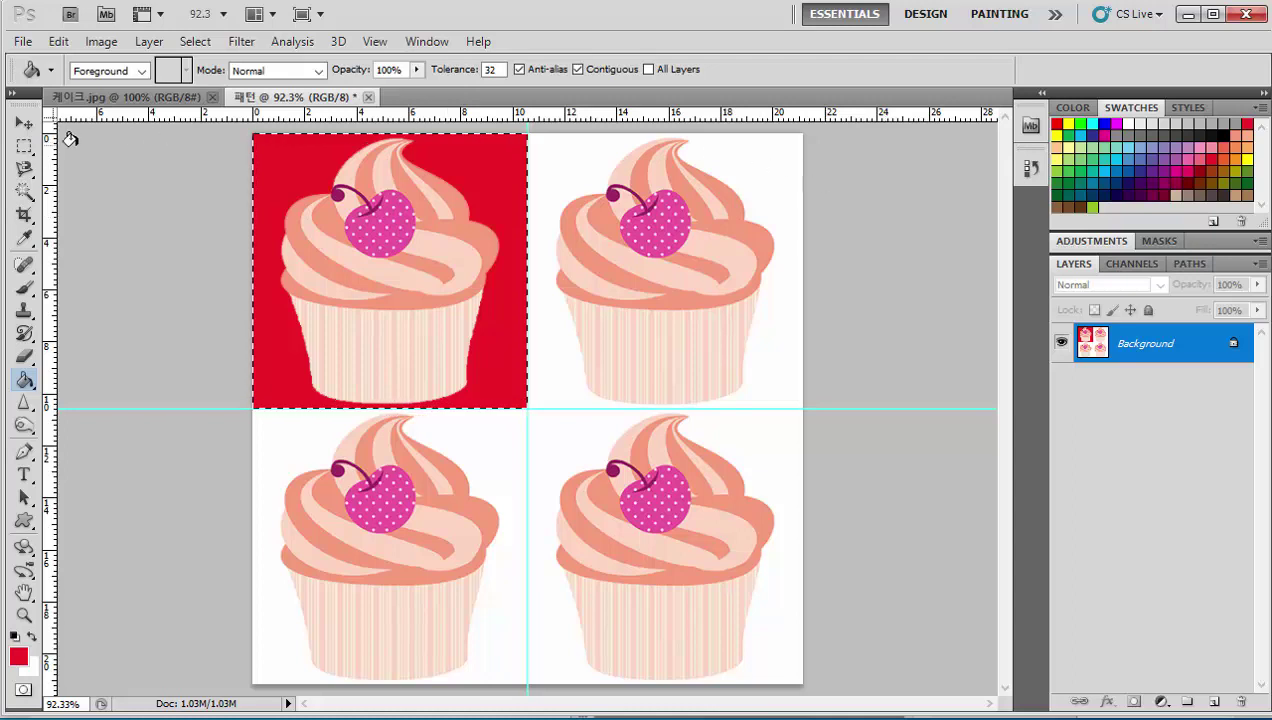
- Marquee-select the upper-right quarter up to the guides and fill its white background with yellow
left_click(25, 146)
left_click_drag(825, 130, 528, 409)
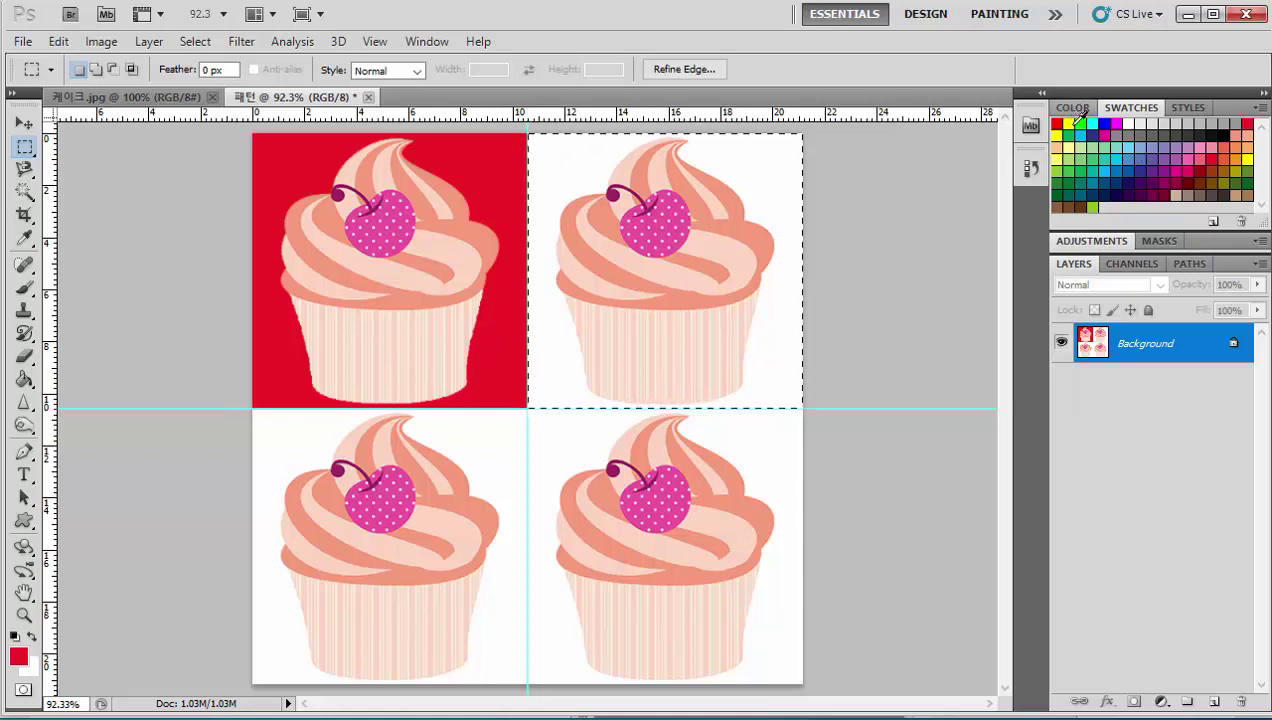
left_click(1247, 159)
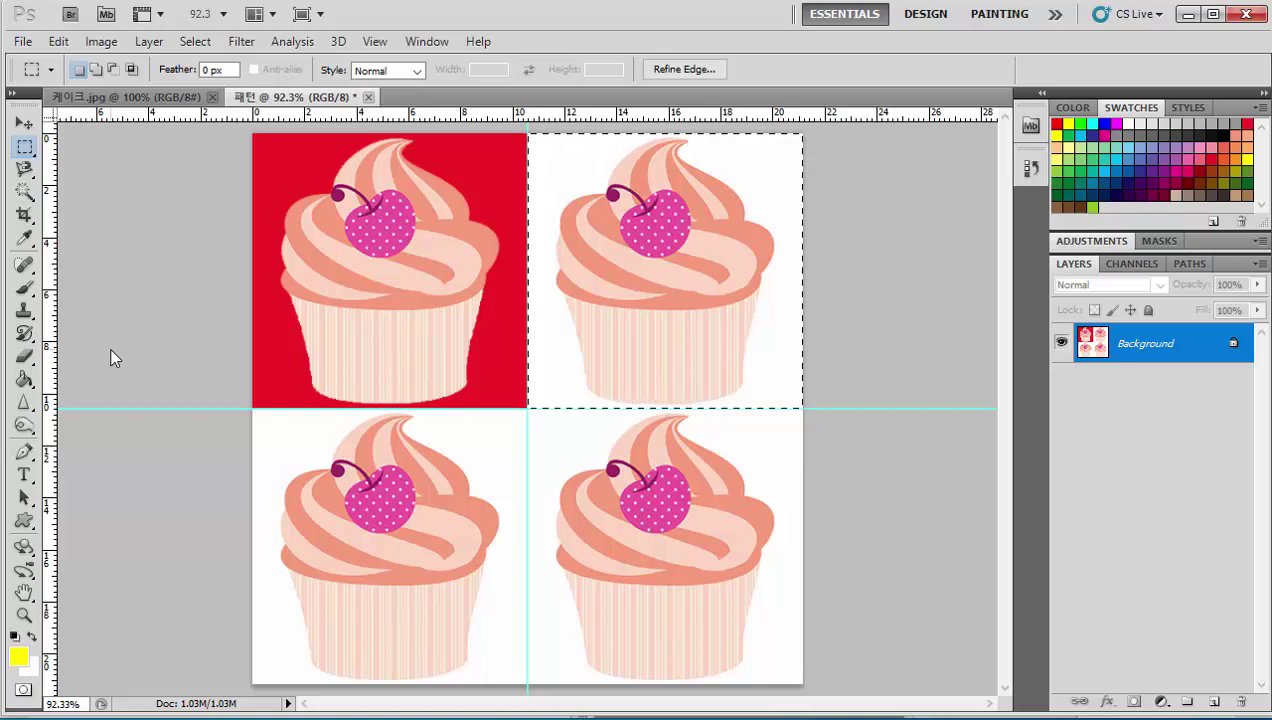
left_click(24, 380)
left_click(576, 154)
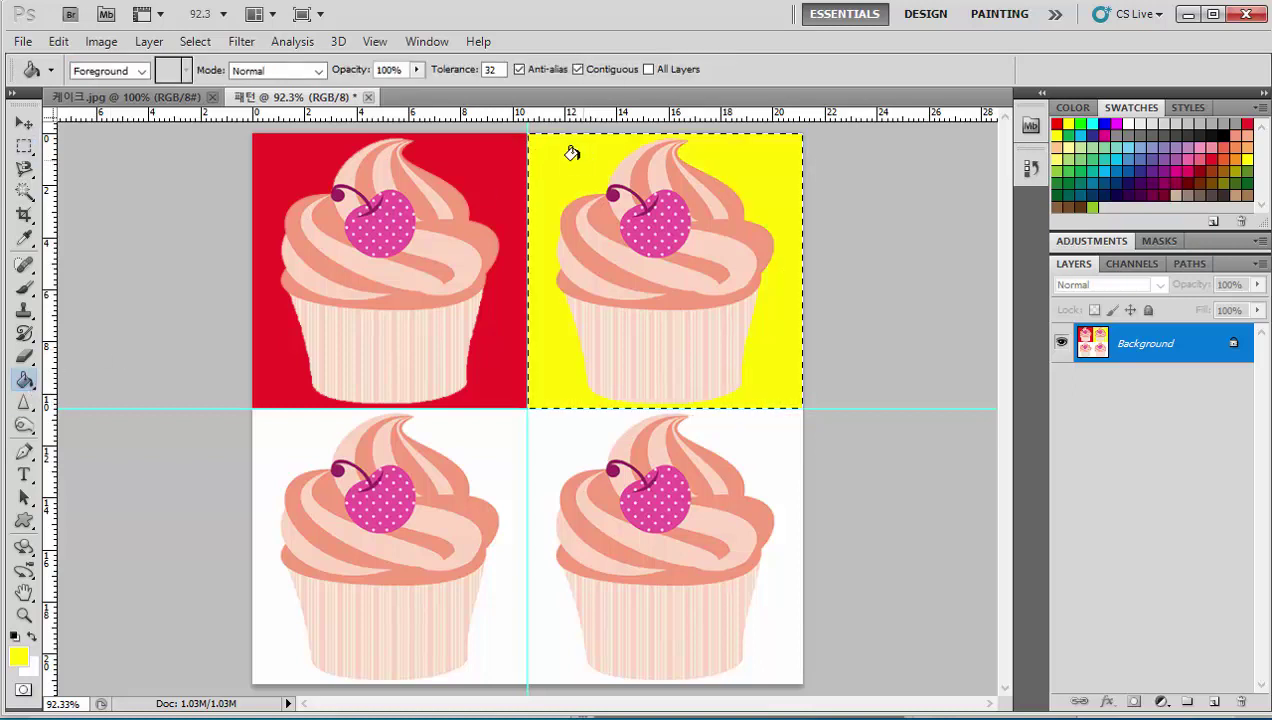
- Marquee-select the lower-left quarter up to the guides and fill its white background with green
left_click(24, 146)
left_click(193, 391)
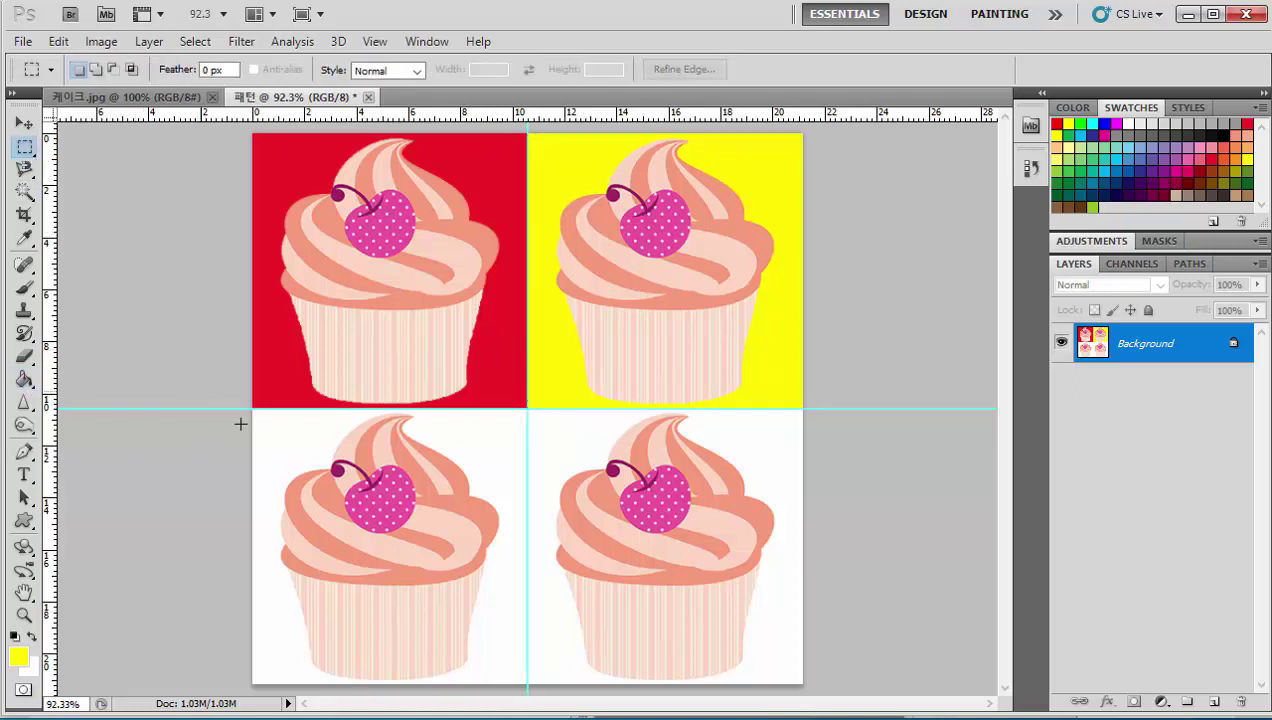
left_click(529, 612)
left_click_drag(253, 684, 530, 408)
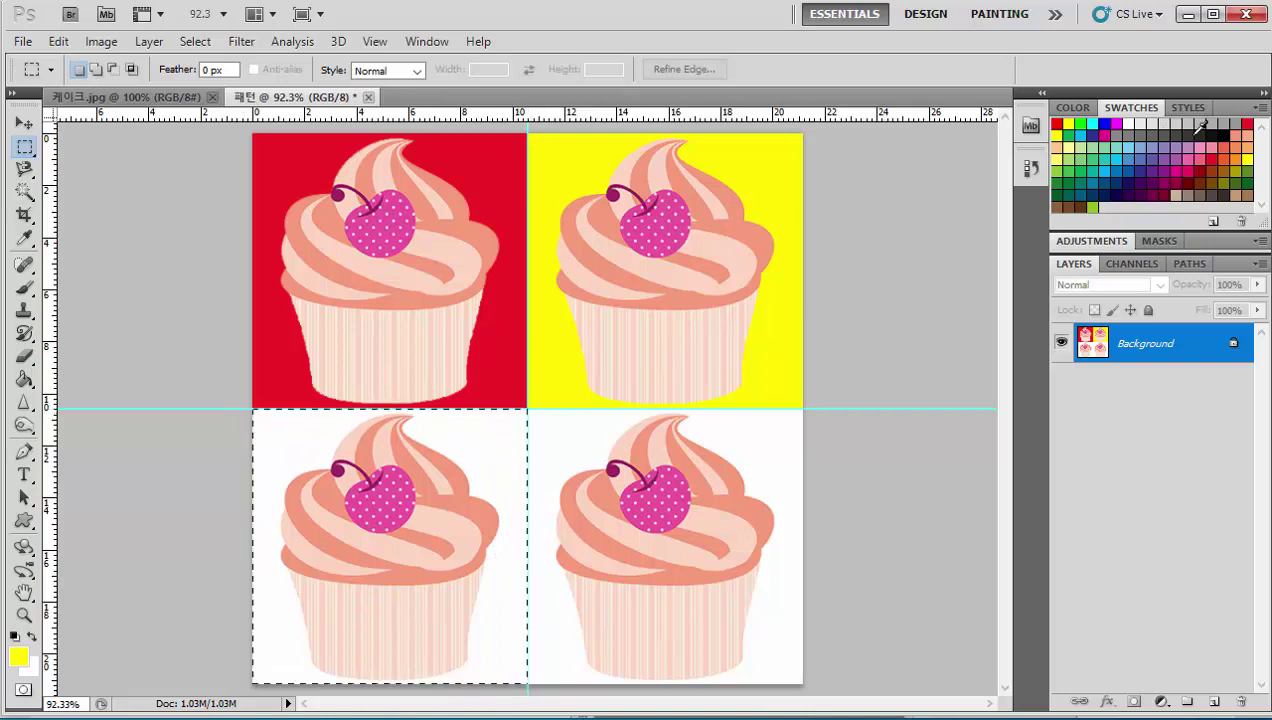
left_click(1156, 184)
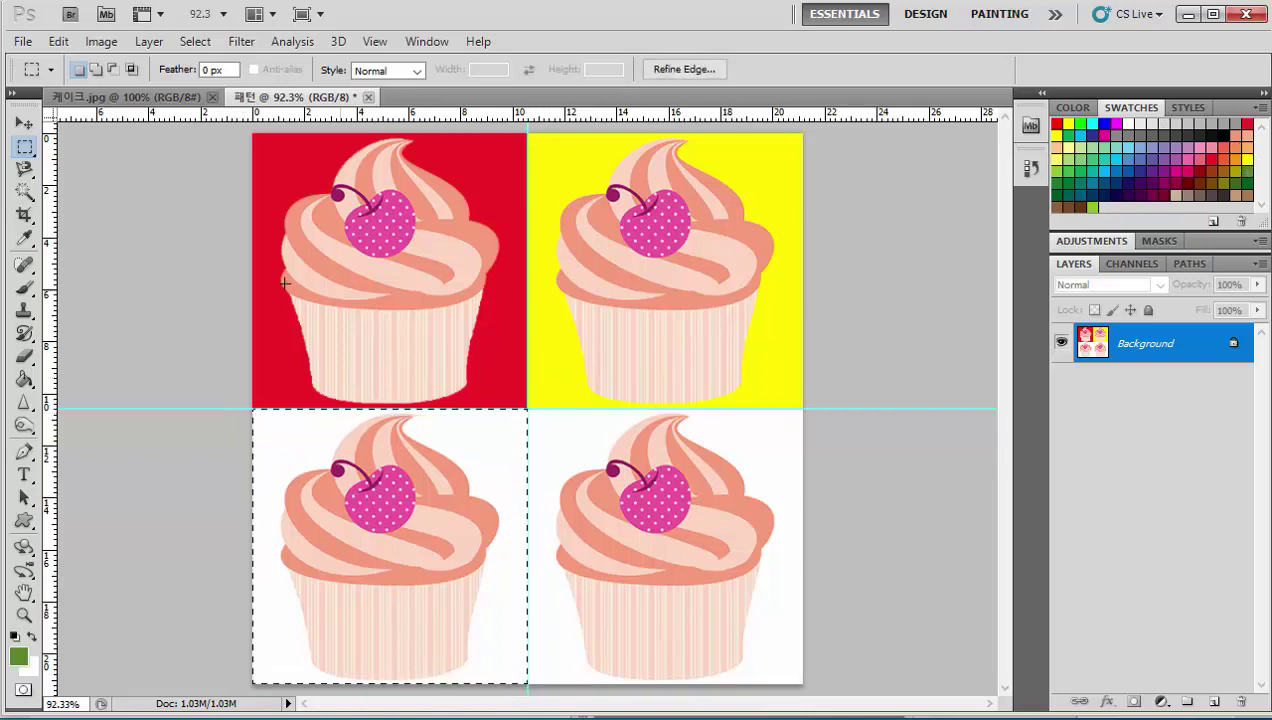
left_click(24, 379)
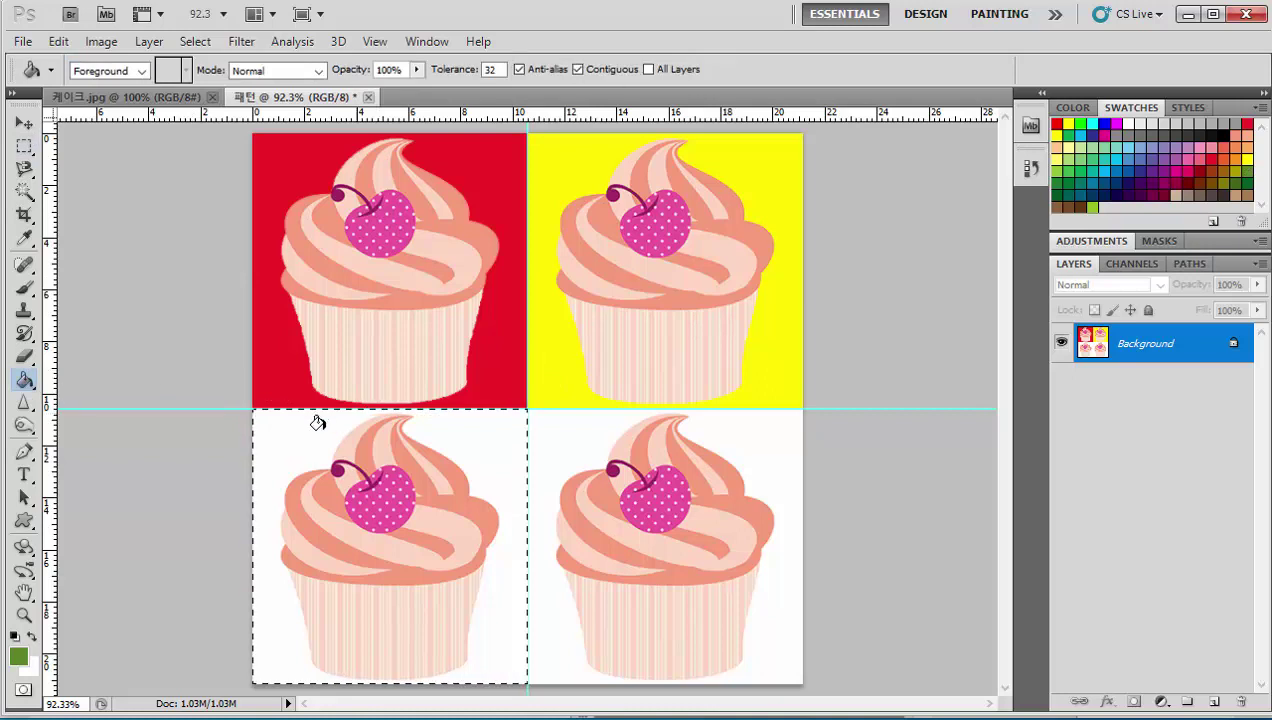
left_click(302, 430)
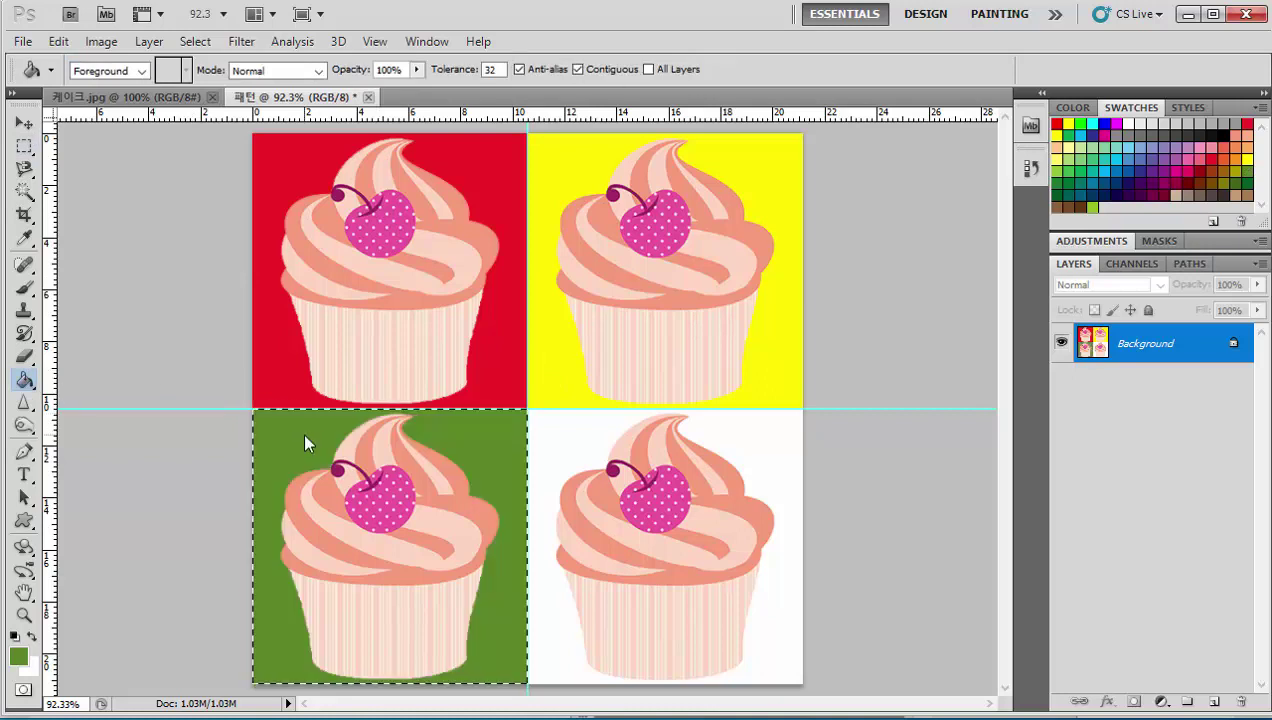
- Marquee-select the lower-right quarter, fill its white background with blue, and clear the selection
left_click(24, 146)
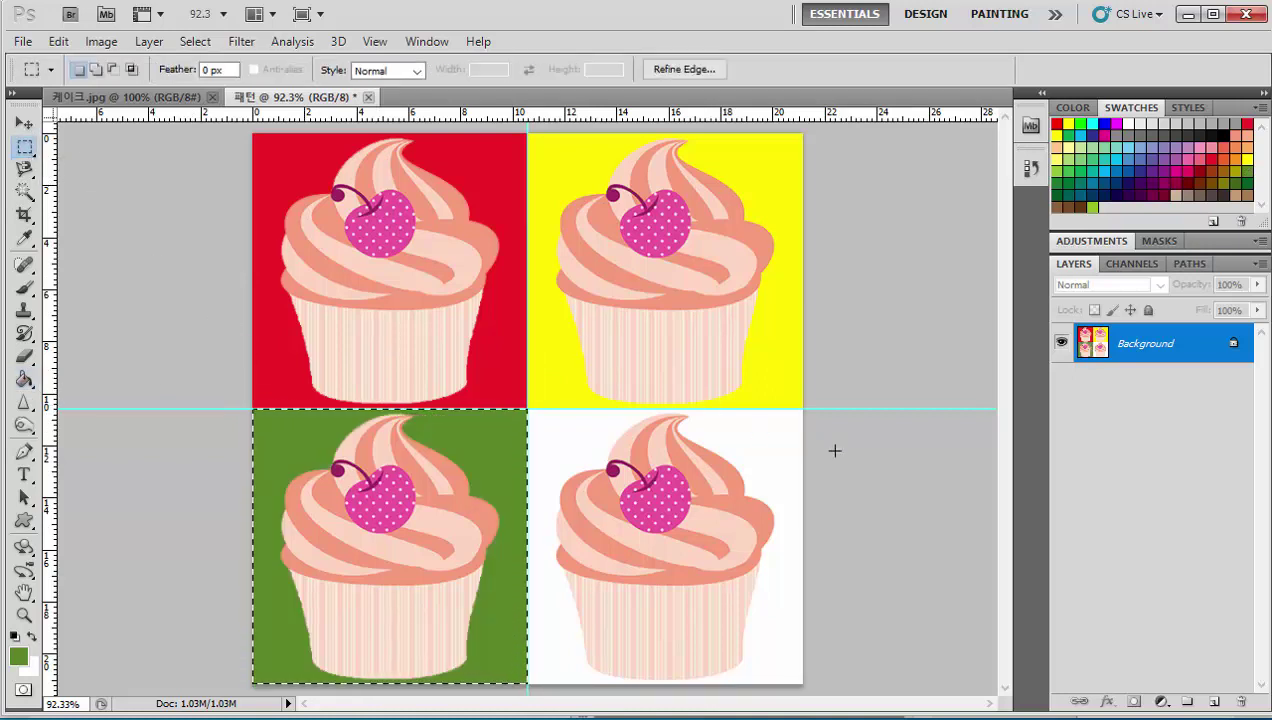
left_click_drag(818, 412, 529, 688)
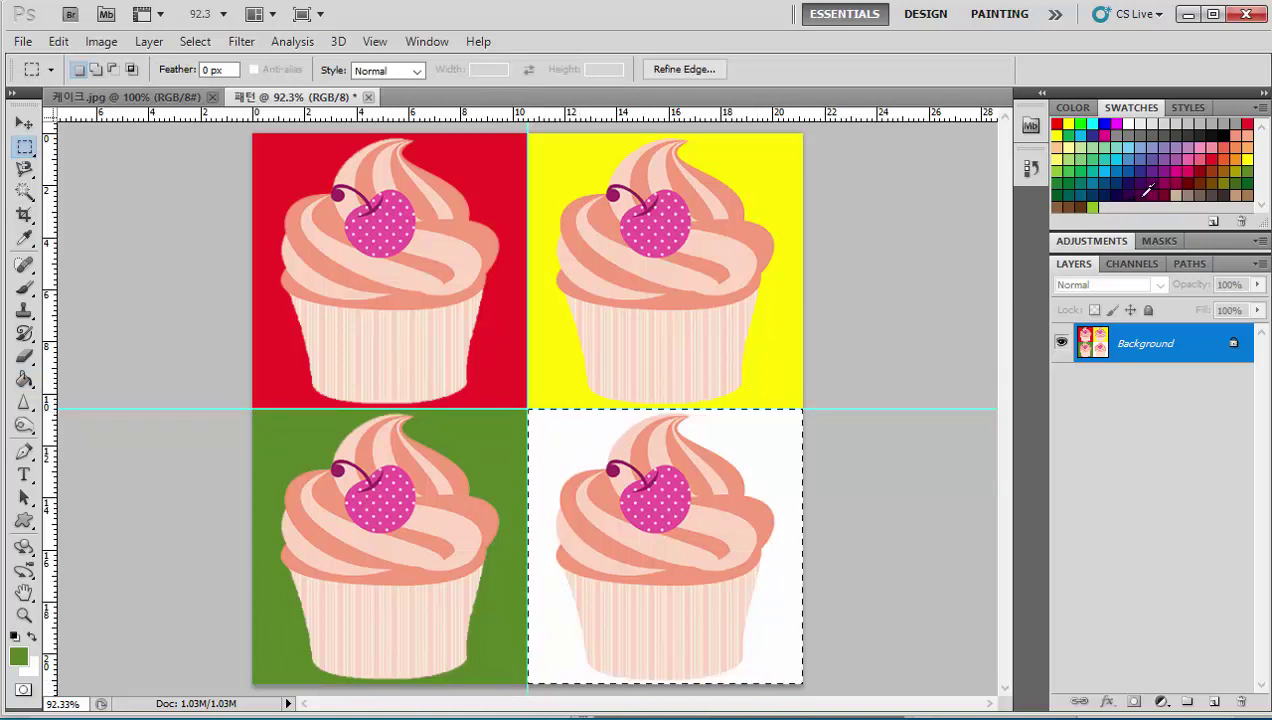
left_click(1110, 175)
left_click(25, 380)
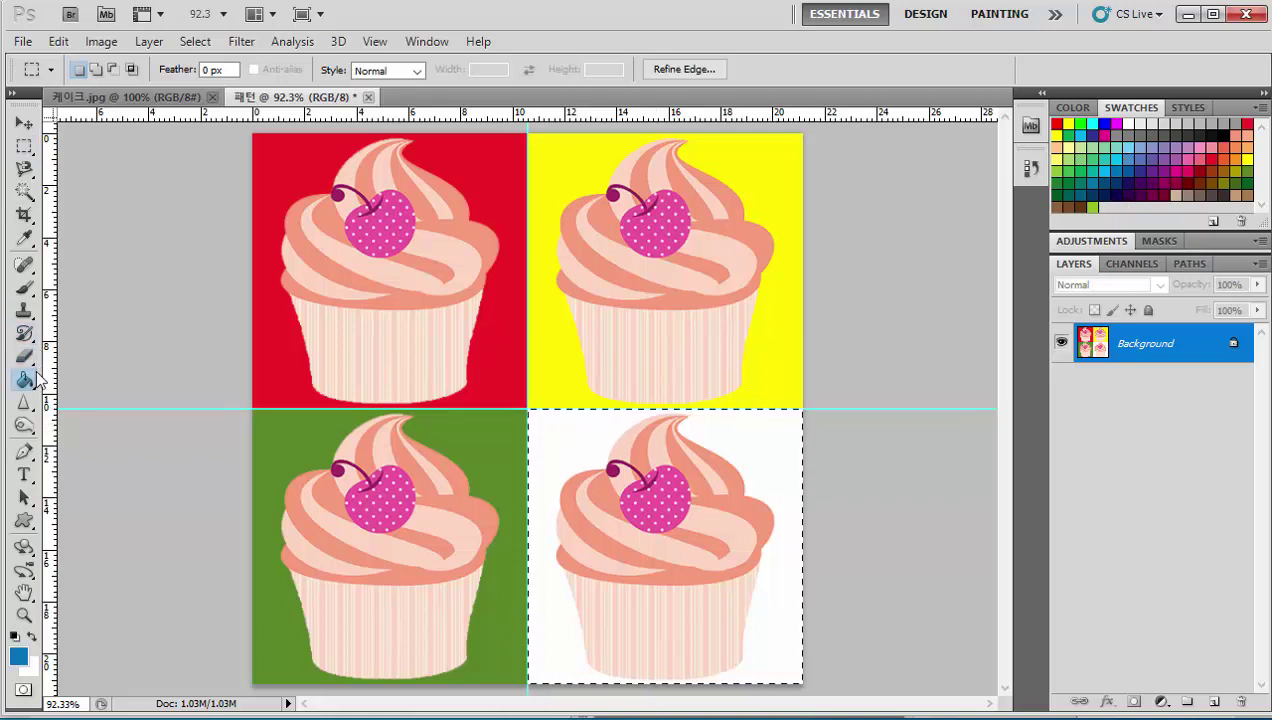
left_click(794, 448)
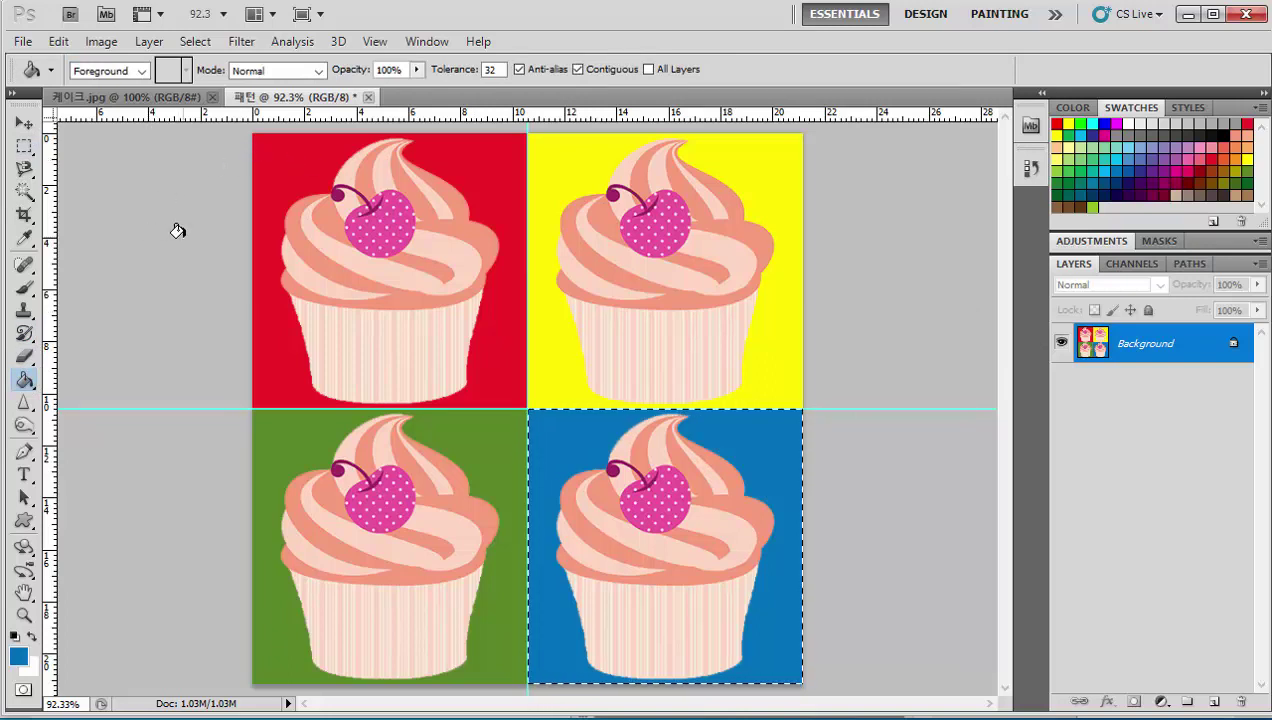
key("ctrl+d")
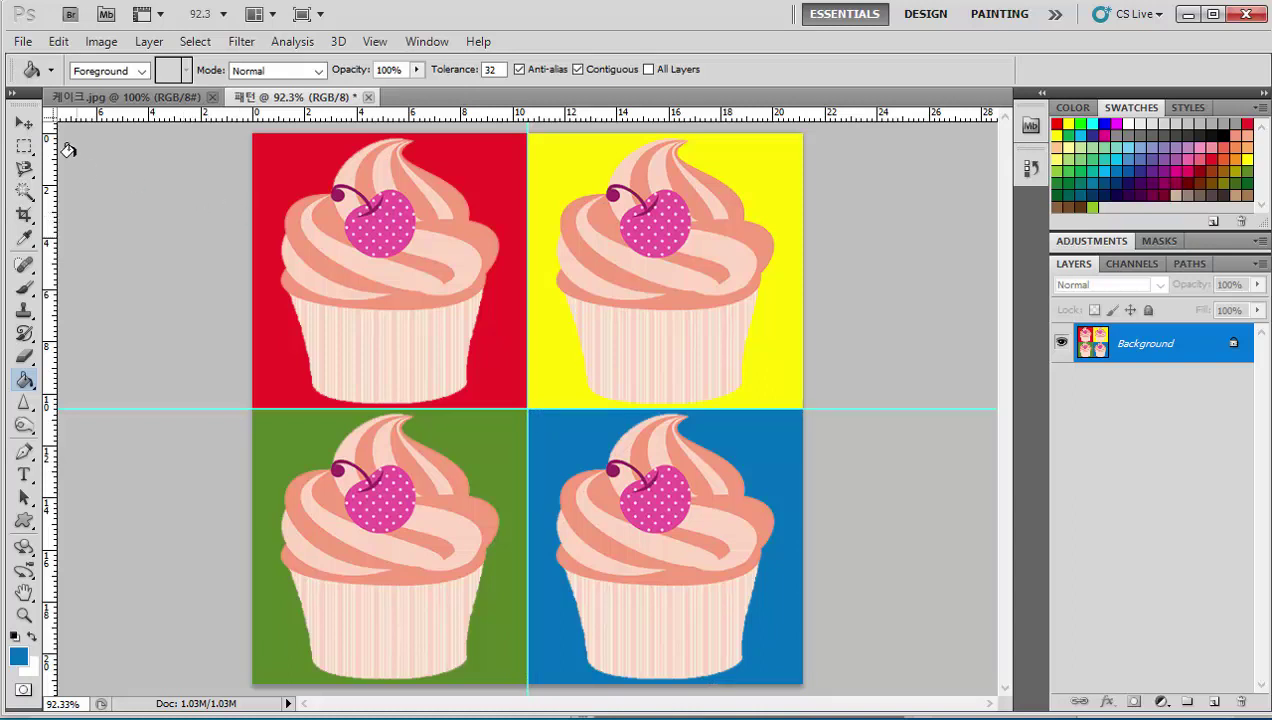
- Remove the horizontal and vertical guides from the coloured cupcake canvas with the Move tool
left_click(24, 124)
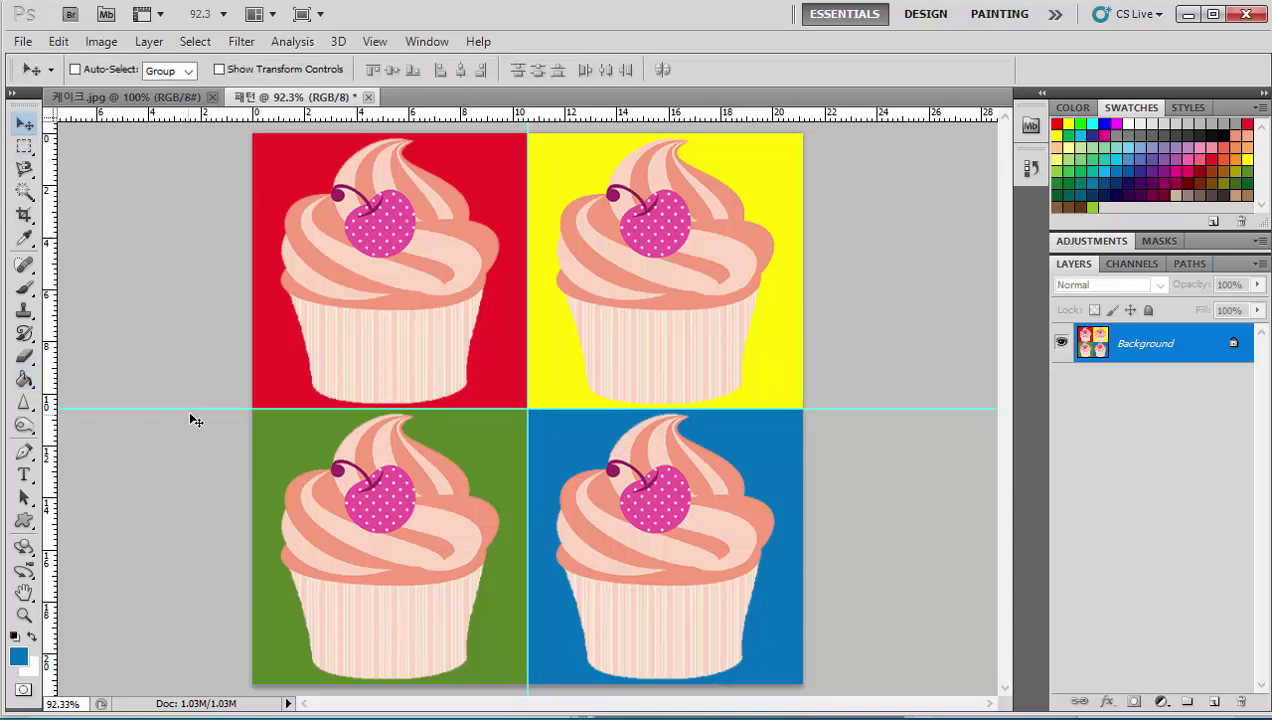
left_click_drag(176, 409, 200, 114)
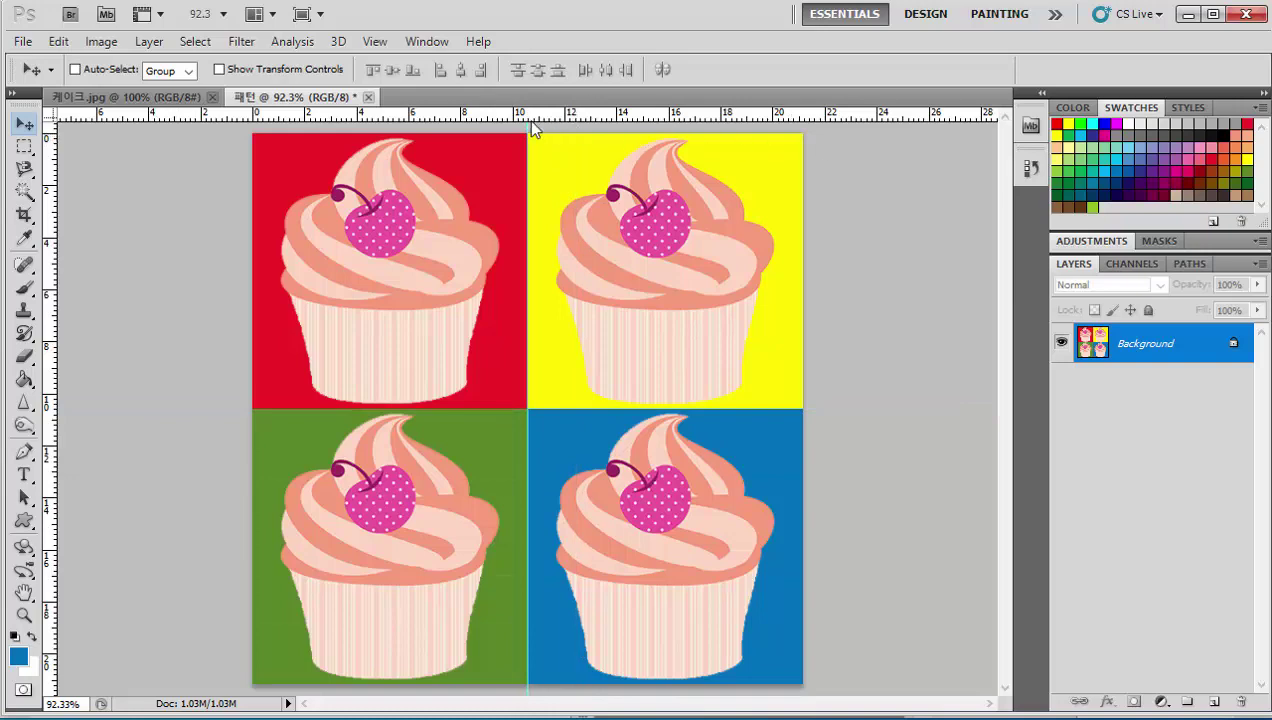
left_click_drag(527, 126, 1091, 188)
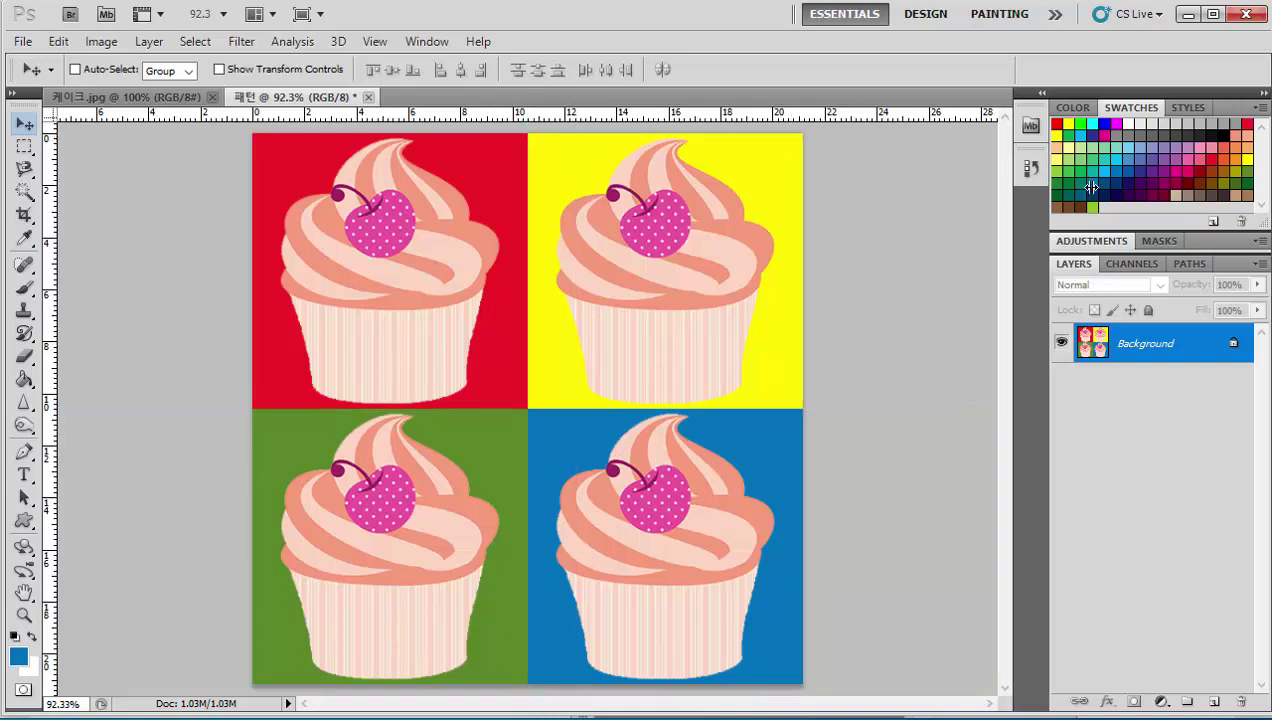
- Hide the rulers around the coloured cupcake canvas
left_click(372, 42)
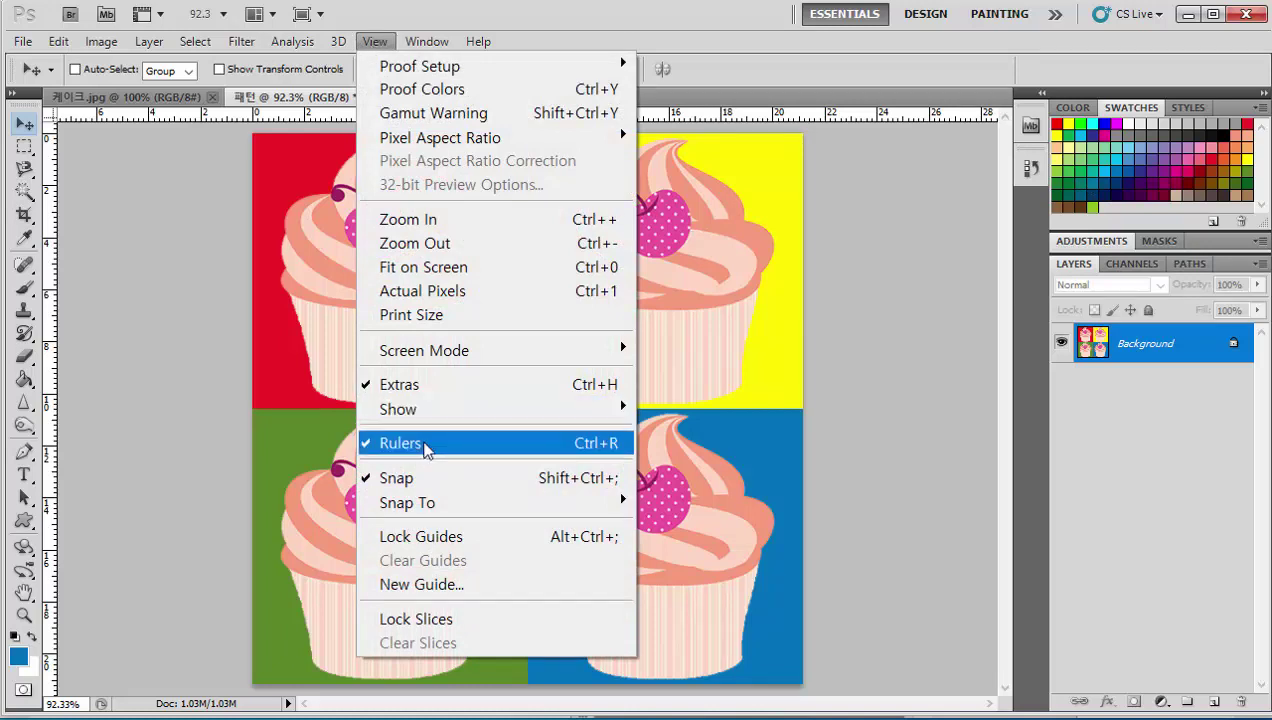
left_click(425, 450)
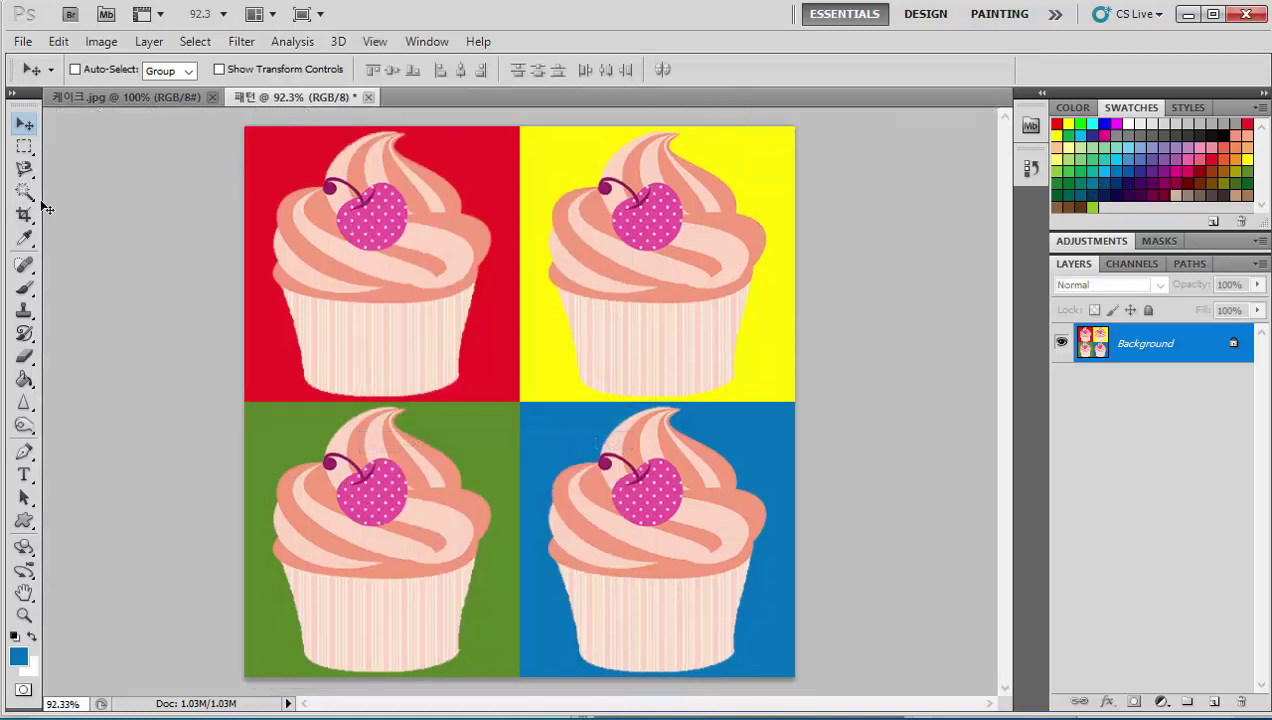
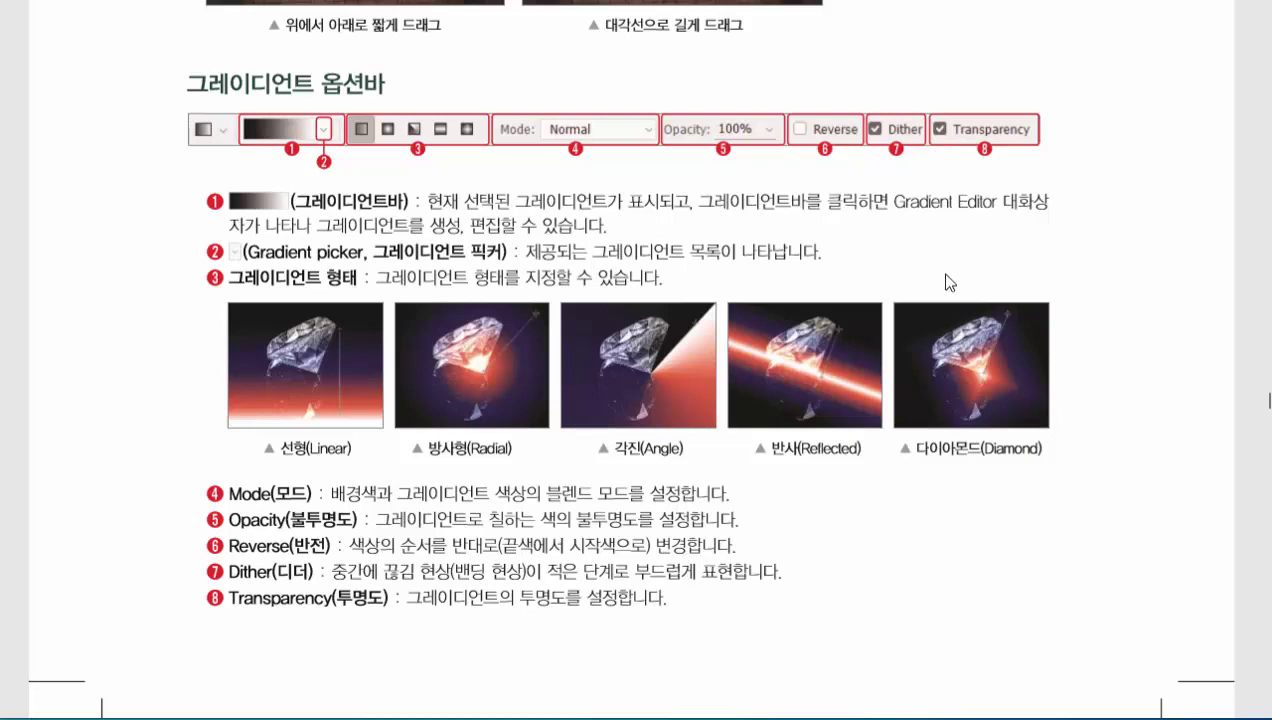
- Read the textbook pages on the gradient options, the Gradient Editor dialog, and adding, recolouring and deleting gradient stops
scroll(895, 362, "down", 6)
scroll(895, 362, "down", 3)
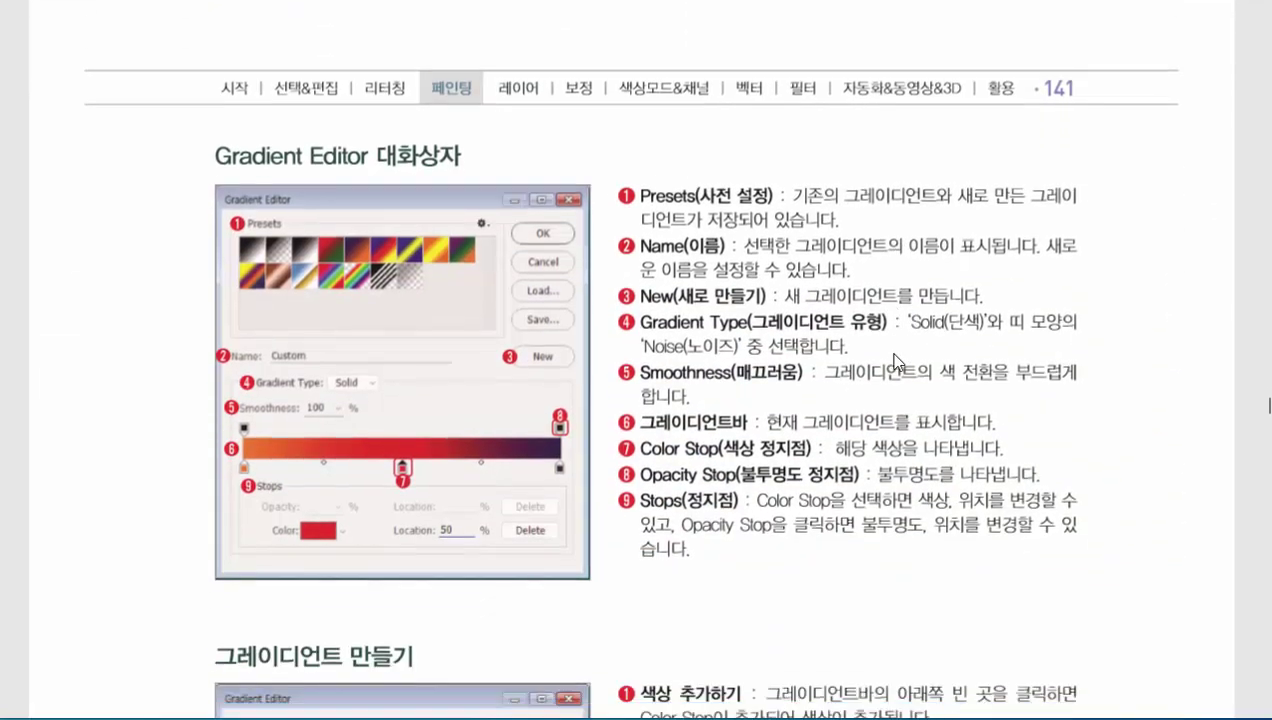
scroll(895, 362, "down", 1)
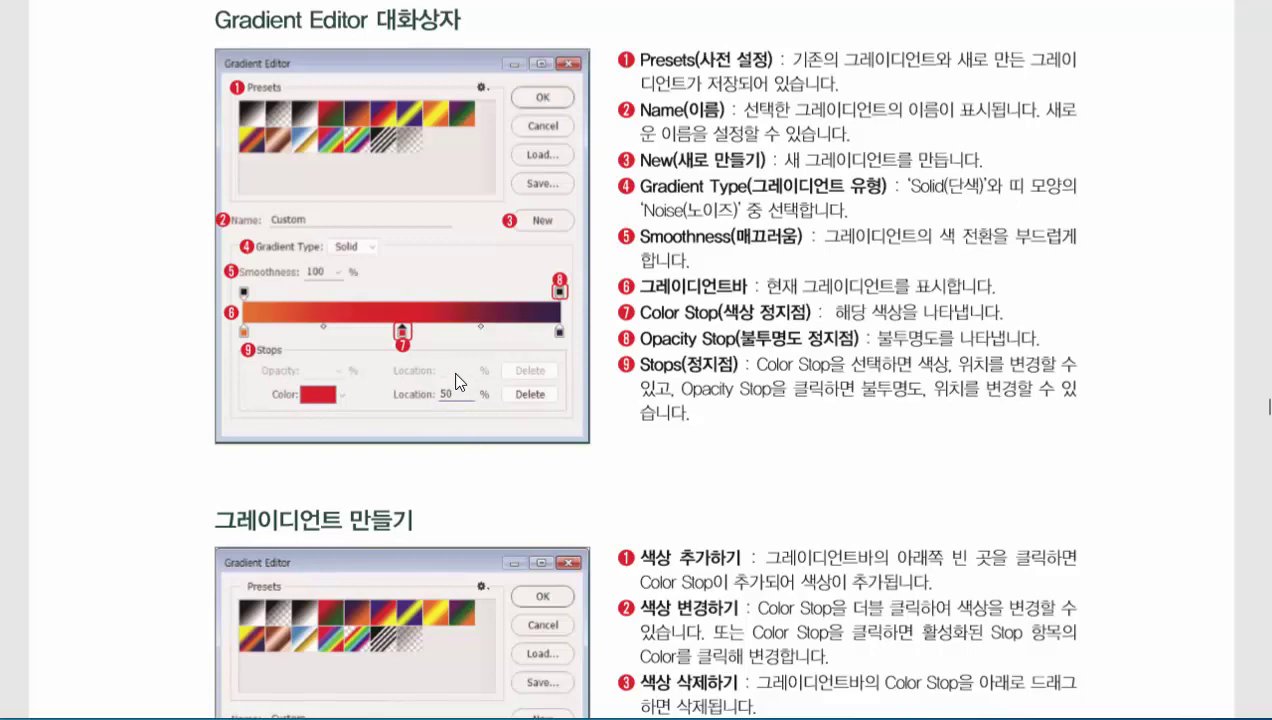
scroll(450, 380, "down", 3)
scroll(455, 380, "down", 1)
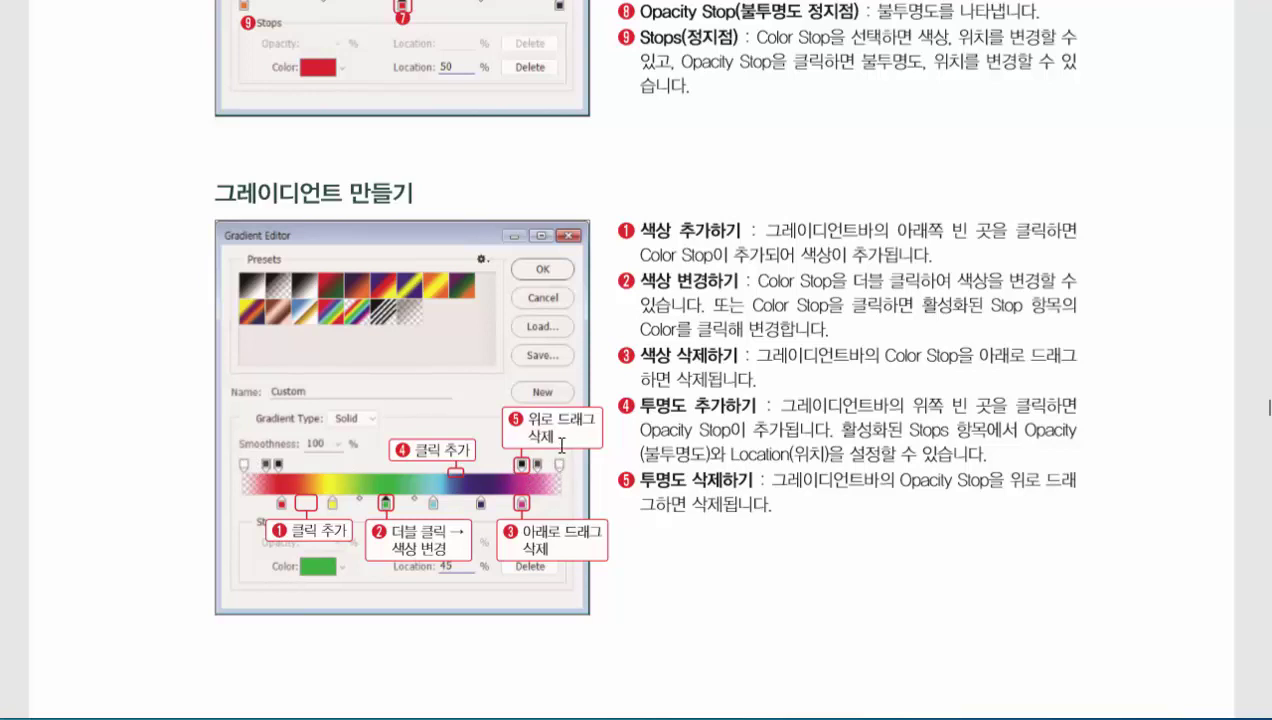
scroll(562, 430, "down", 8)
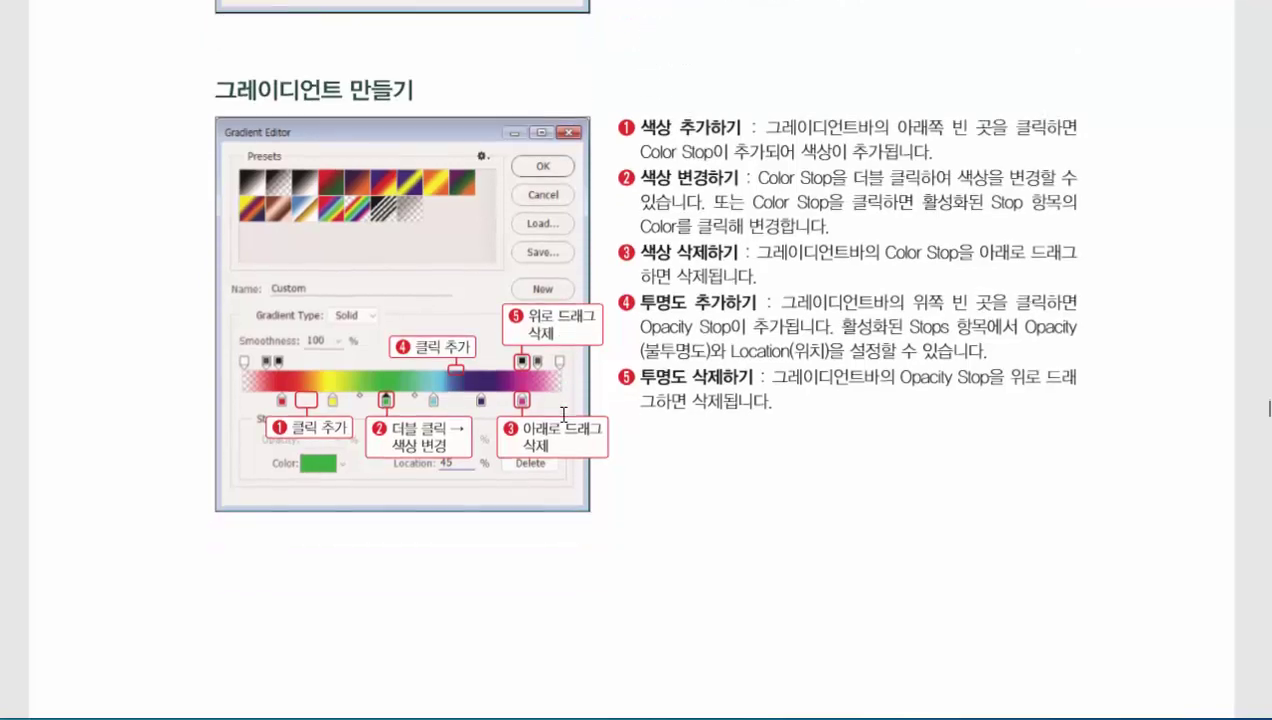
scroll(562, 422, "down", 5)
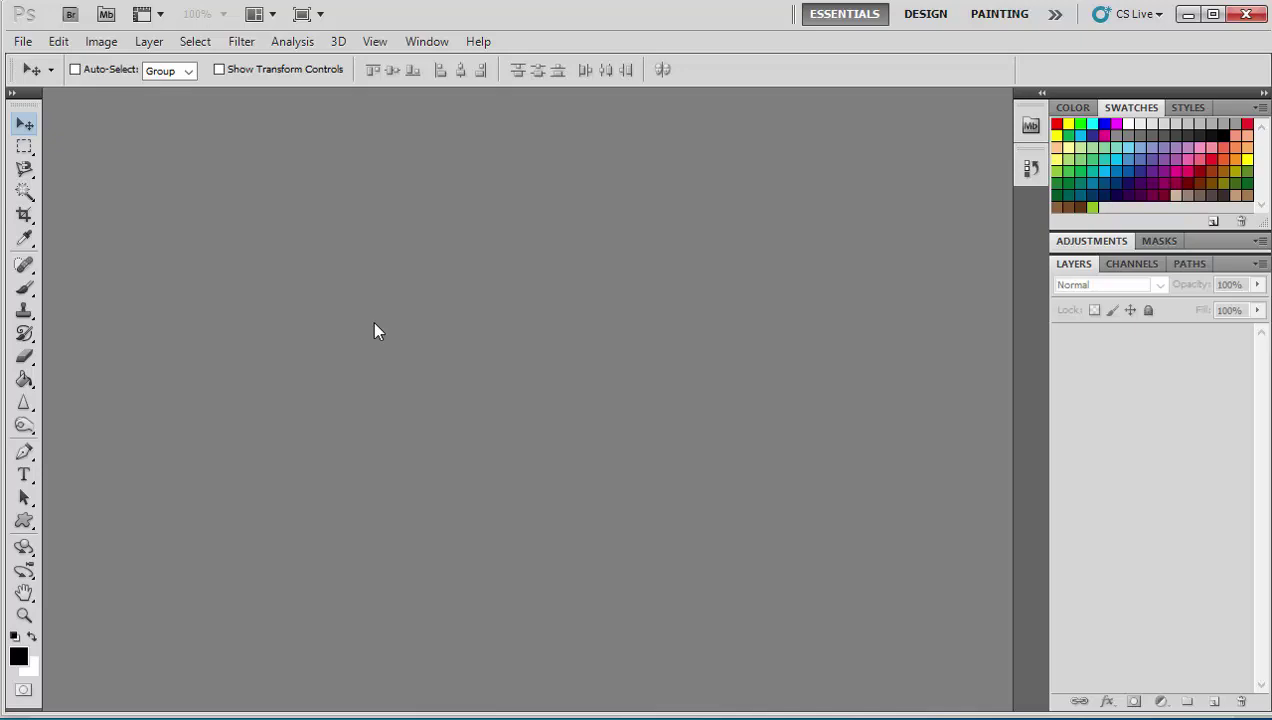
- Open 다이아.psd from the 4장 folder and fit the diamond image to the screen
double_click(374, 323)
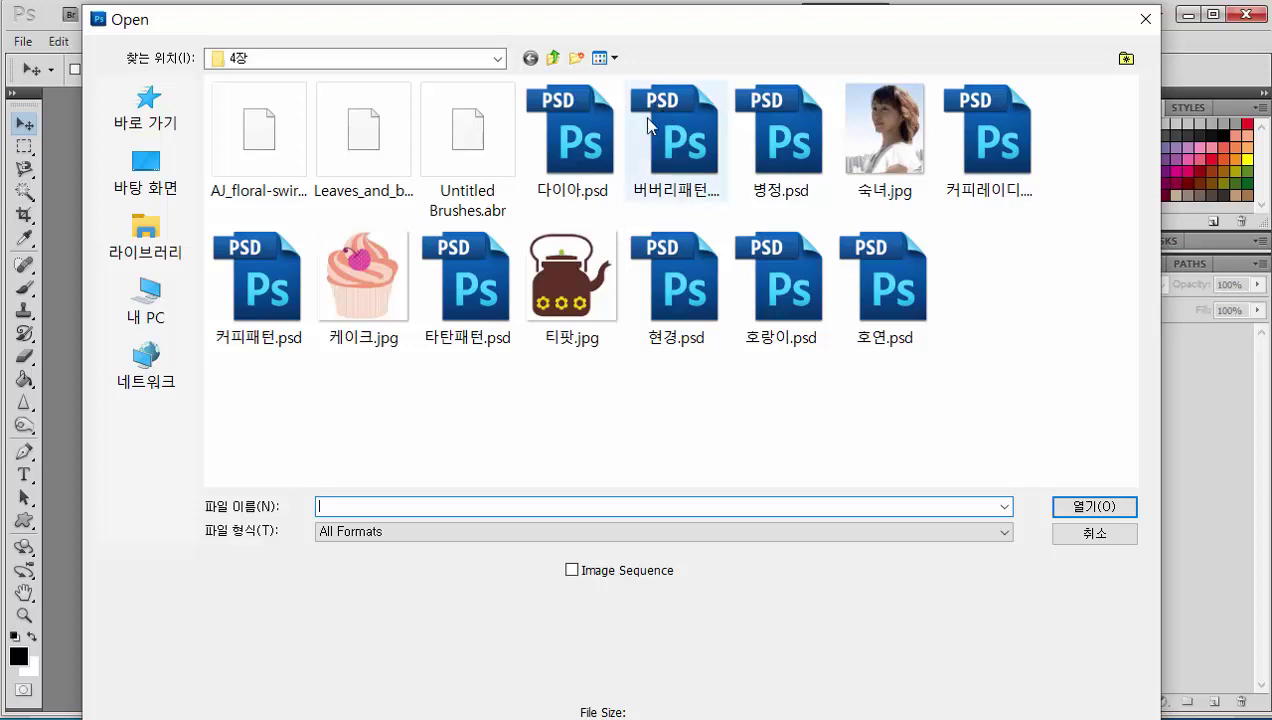
left_click(594, 138)
double_click(590, 138)
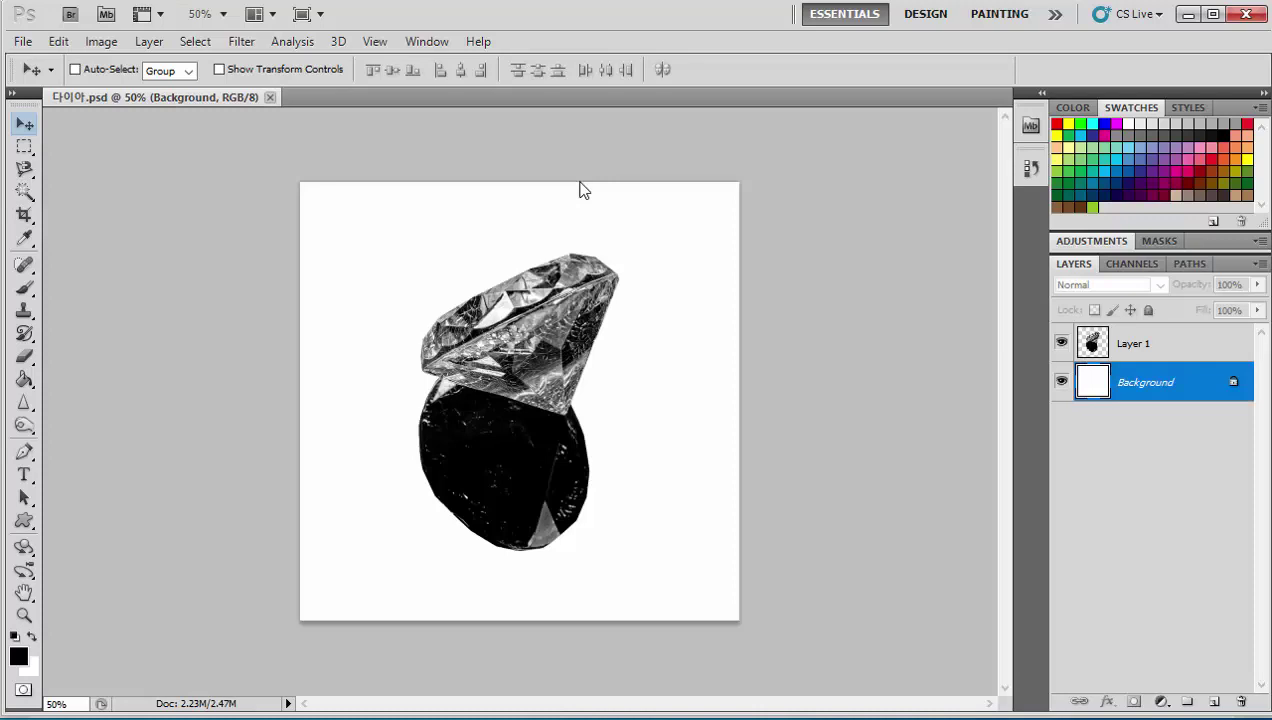
double_click(24, 594)
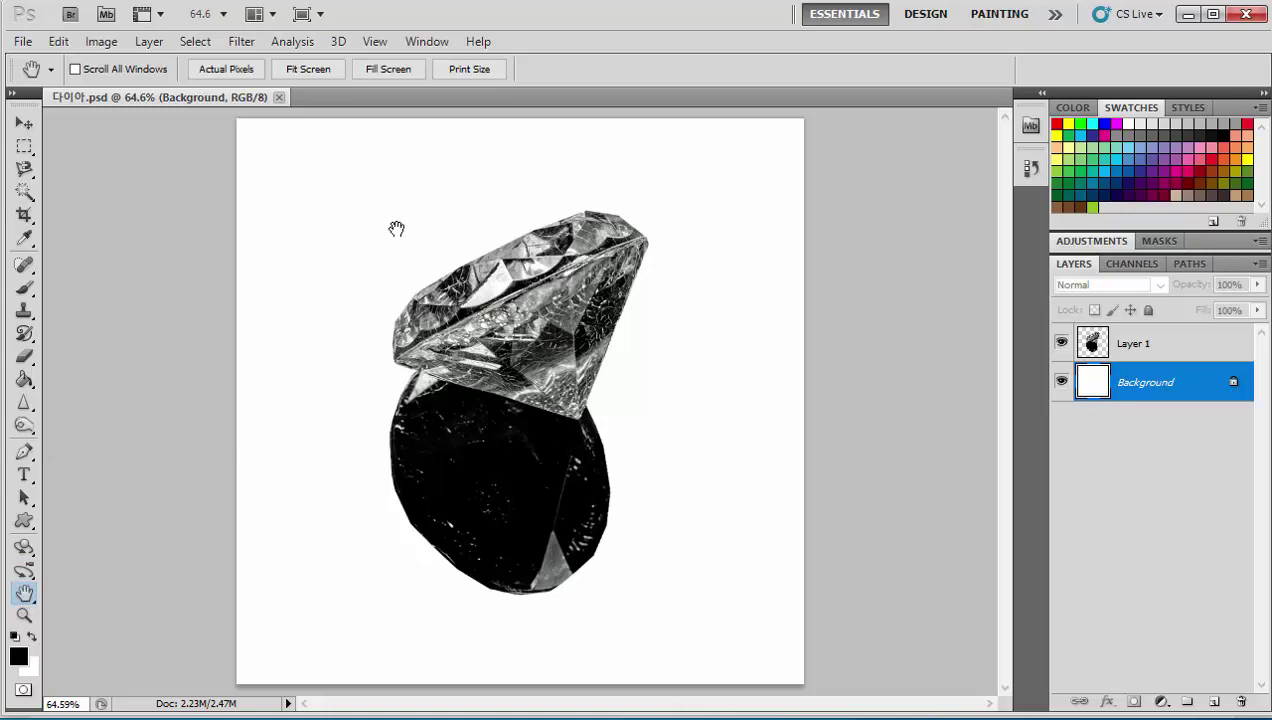
- With the Gradient tool, edit the black-to-white gradient by adding a green (077e10) colour stop at location 30%
left_click(24, 380)
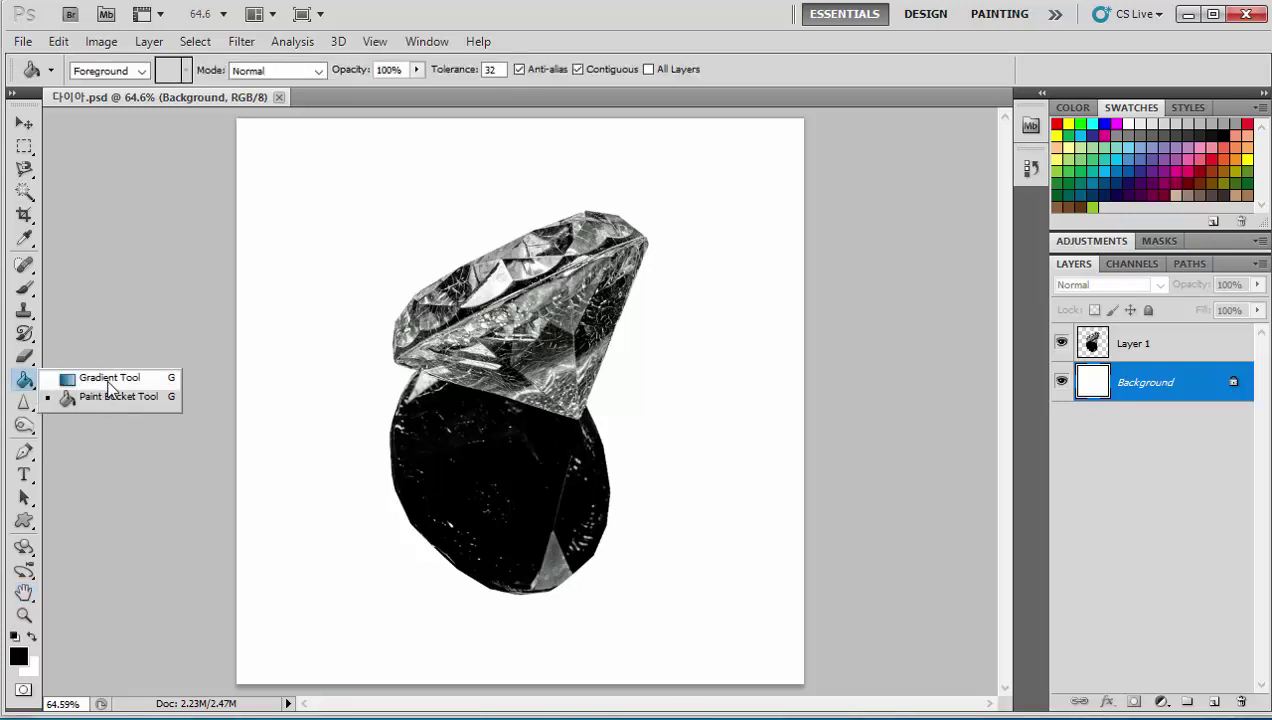
left_click(108, 380)
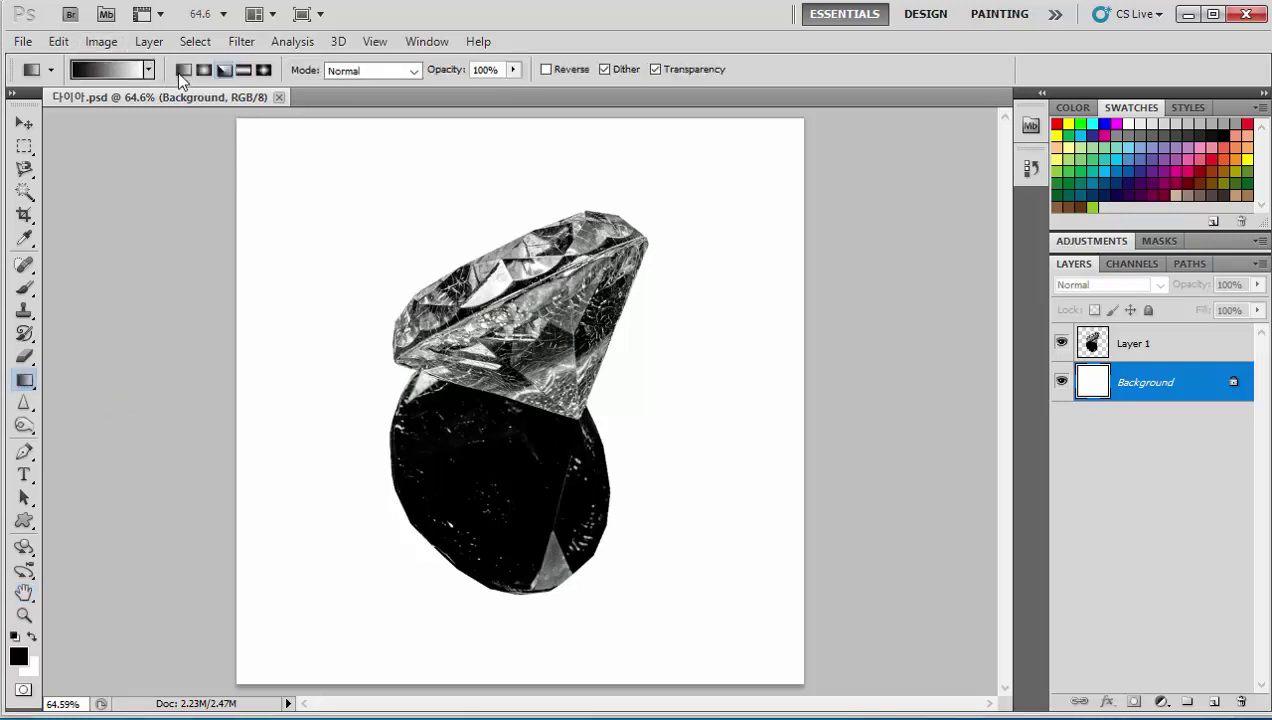
left_click(105, 67)
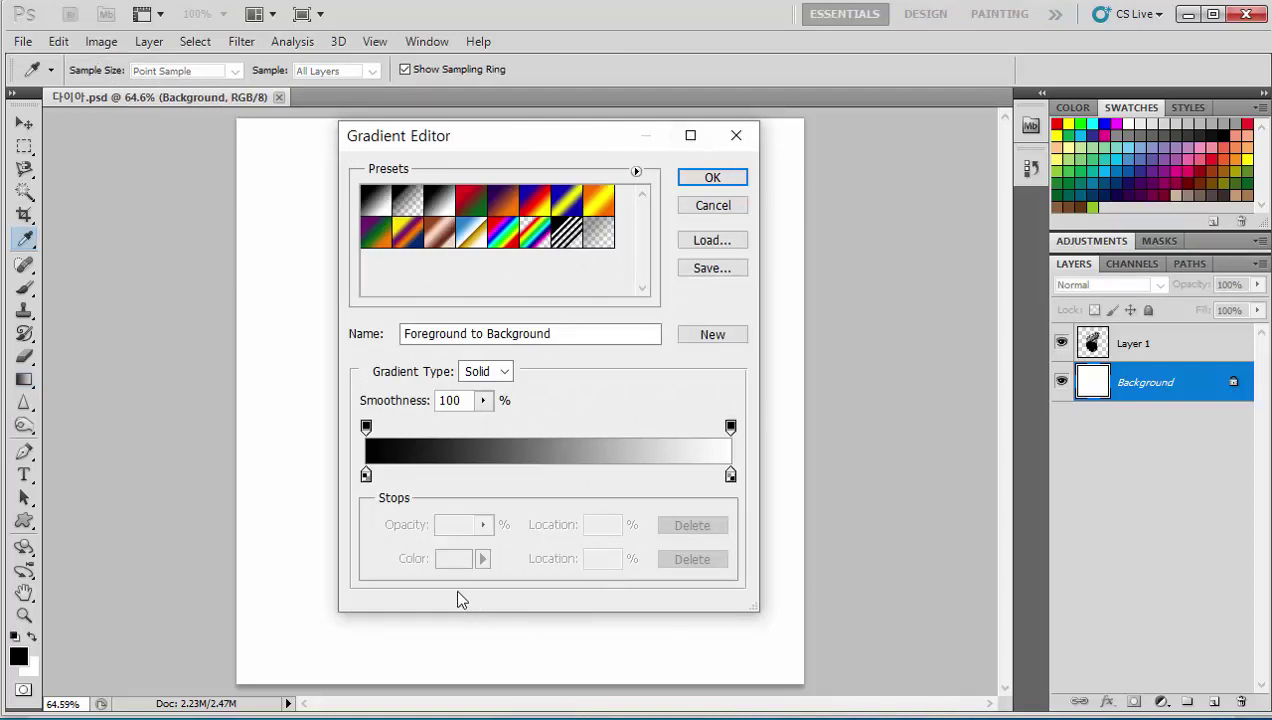
left_click(471, 477)
double_click(471, 477)
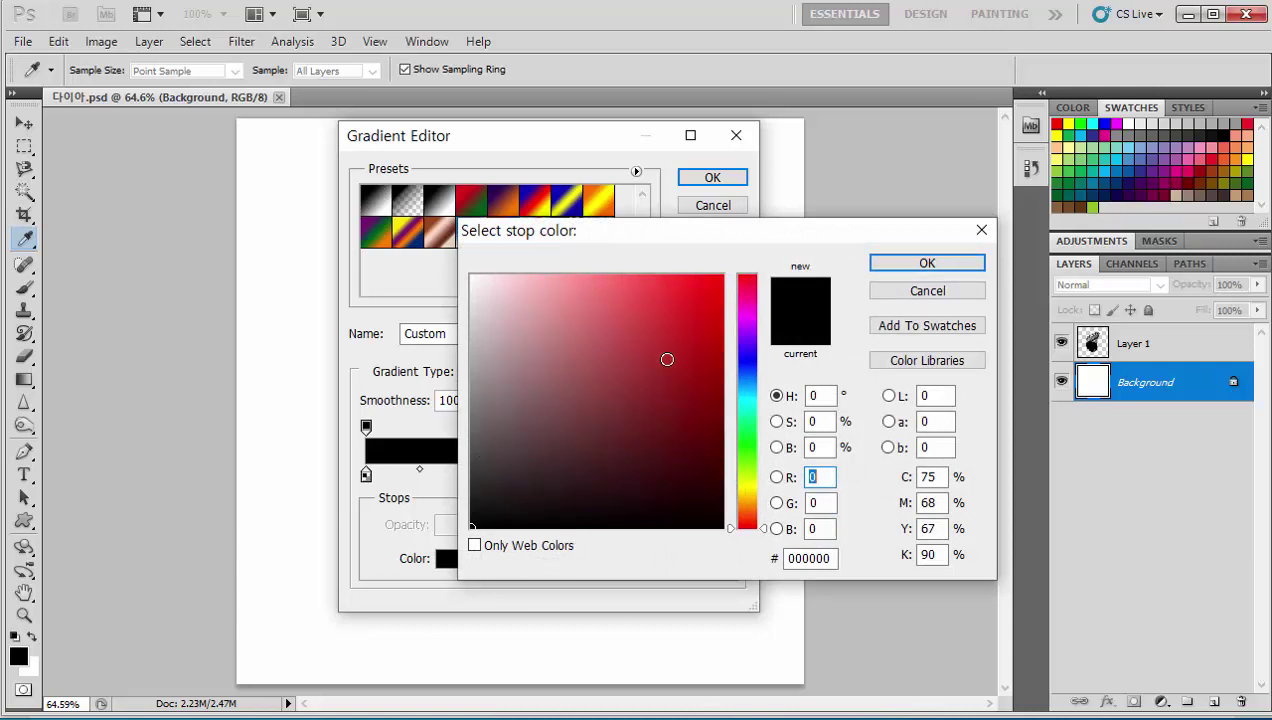
left_click(744, 443)
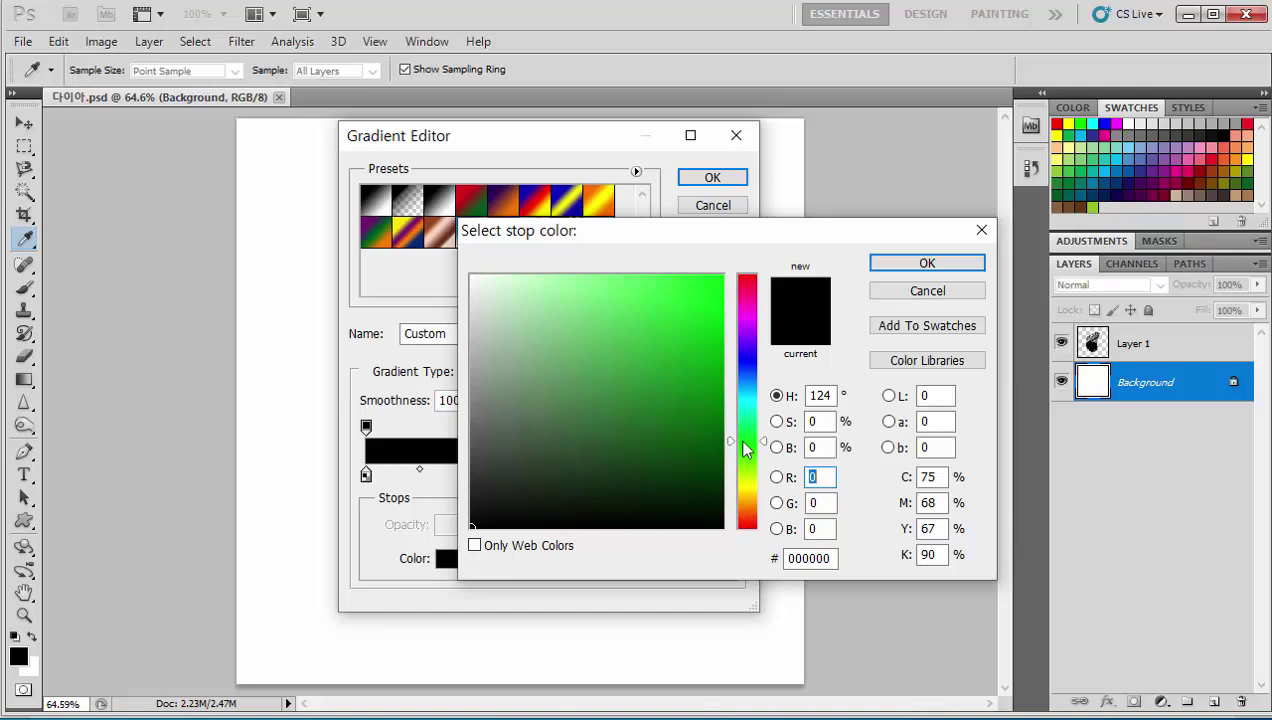
left_click(708, 403)
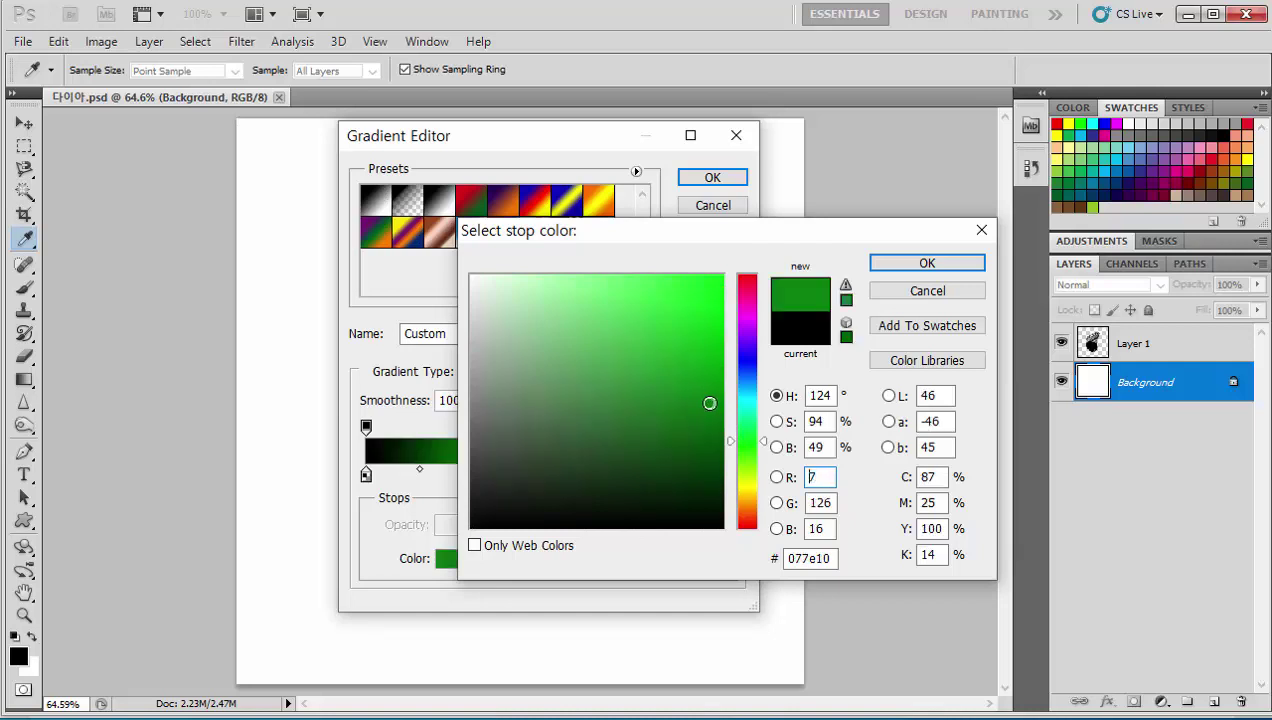
left_click(948, 264)
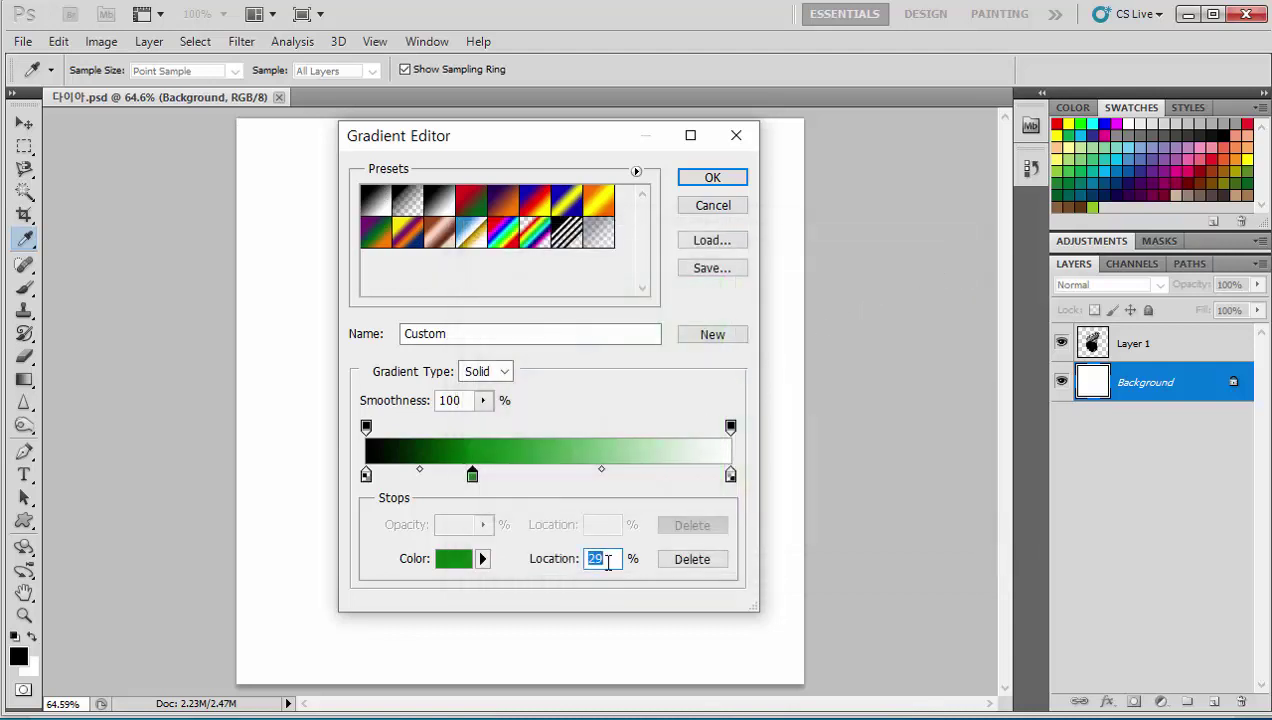
type("30")
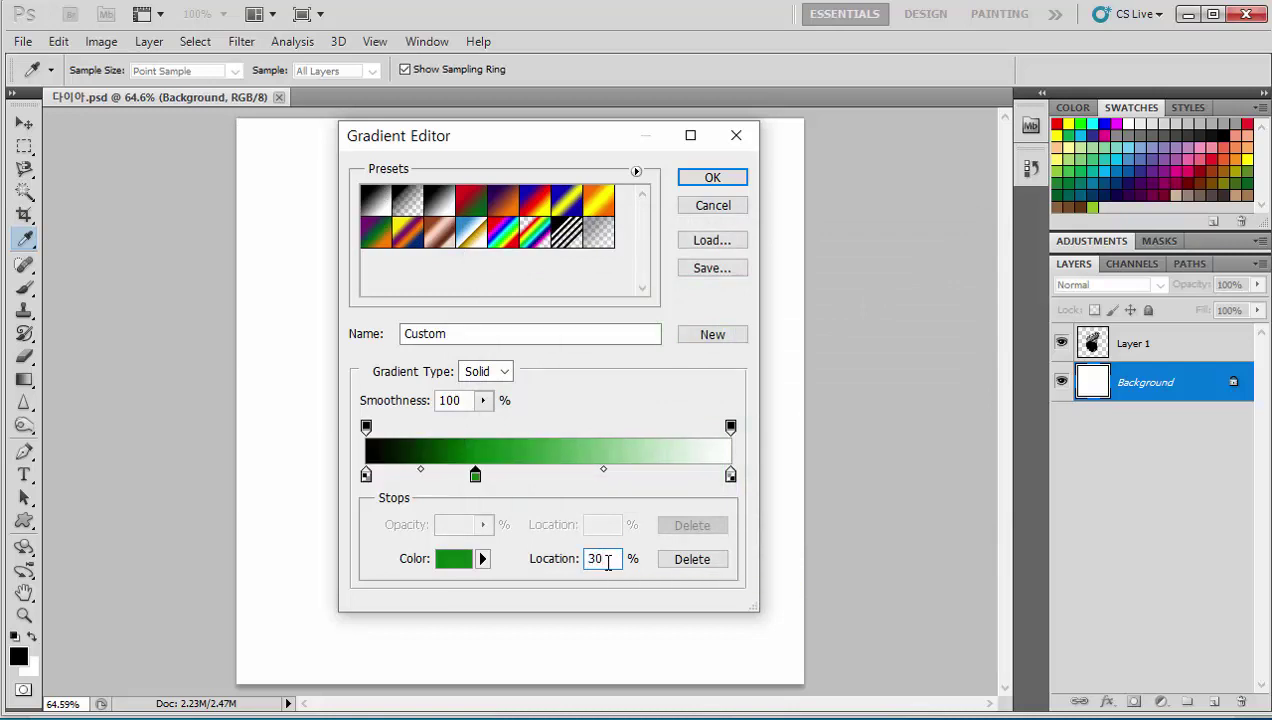
- Add a purple (92278f) colour stop at location 70% and accept the custom gradient
left_click(631, 476)
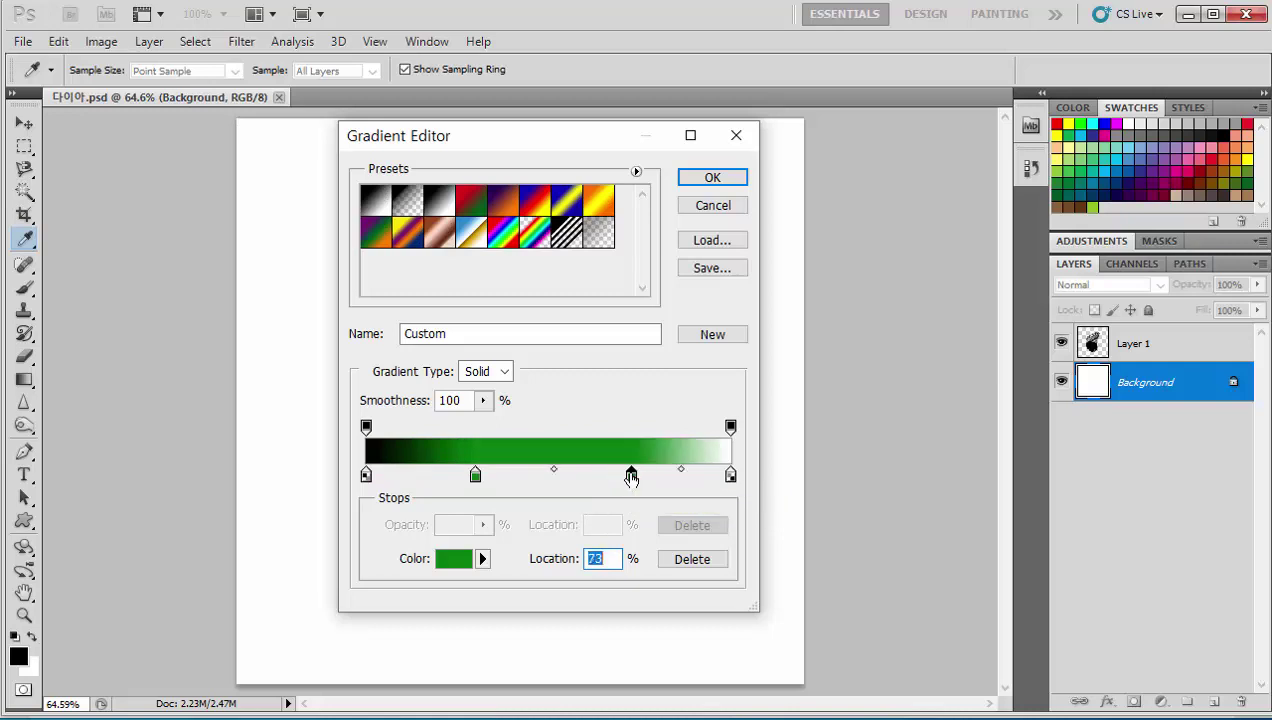
double_click(631, 475)
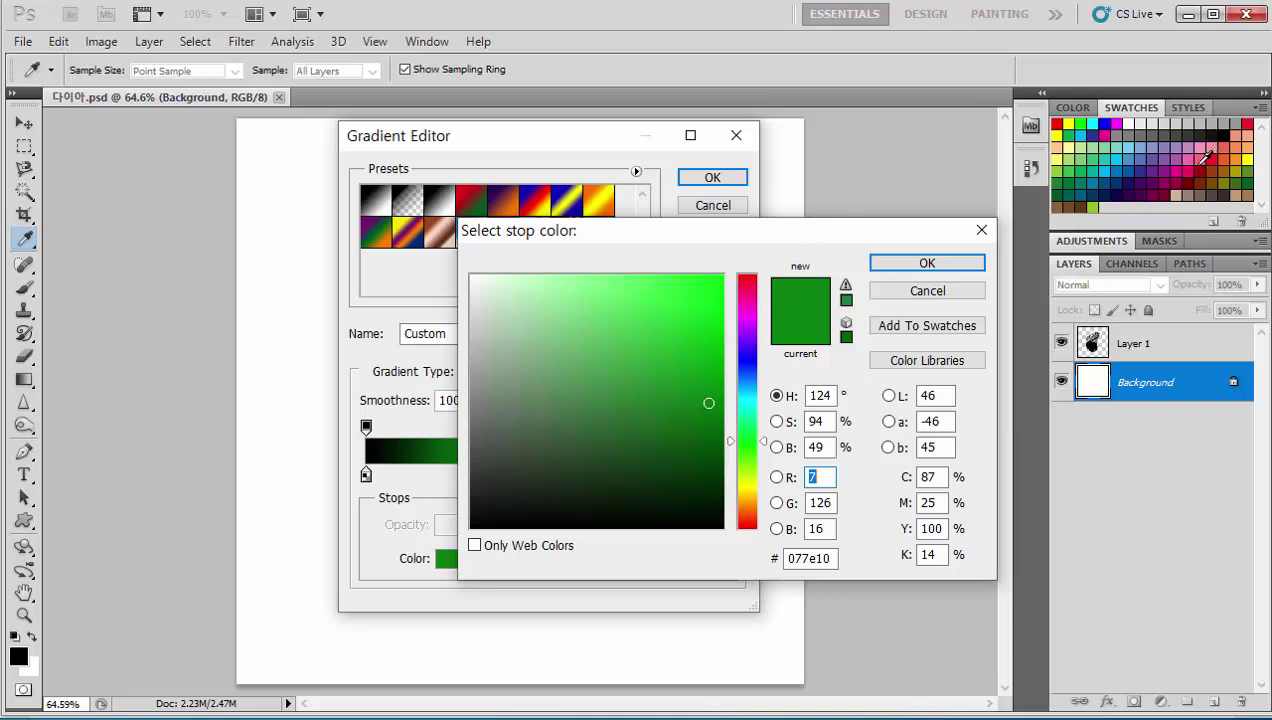
left_click(1165, 163)
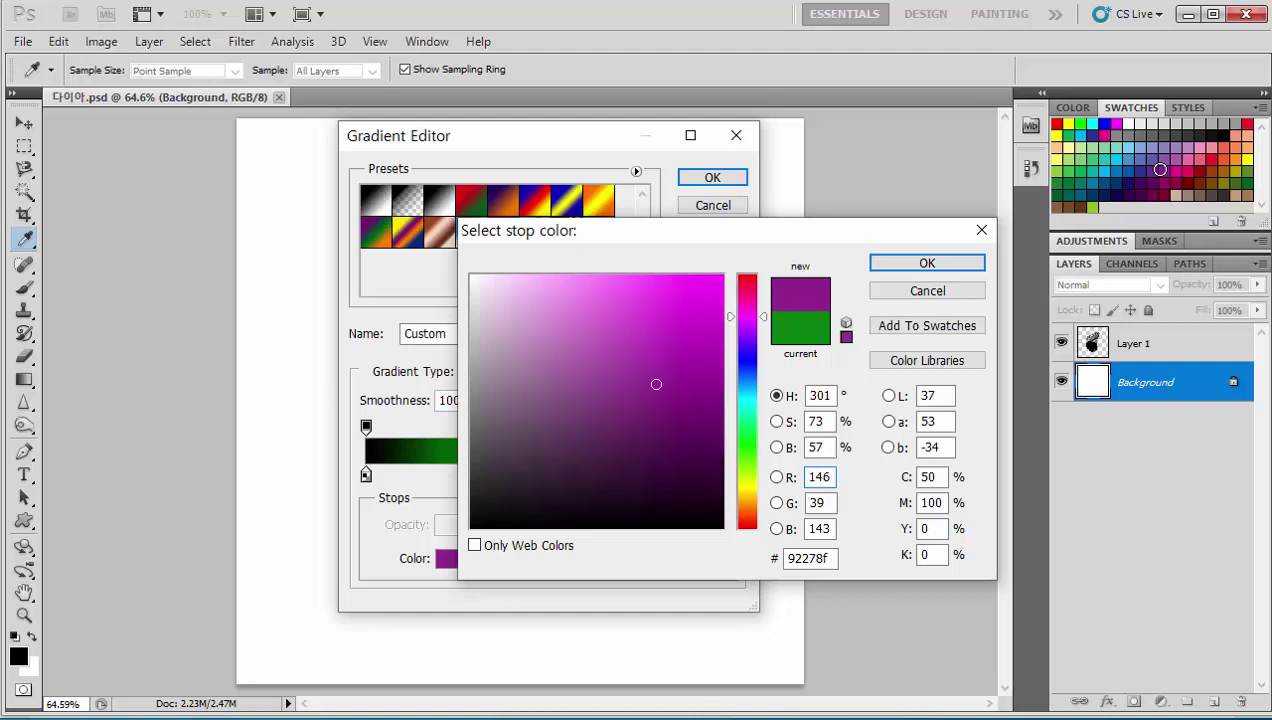
left_click(940, 265)
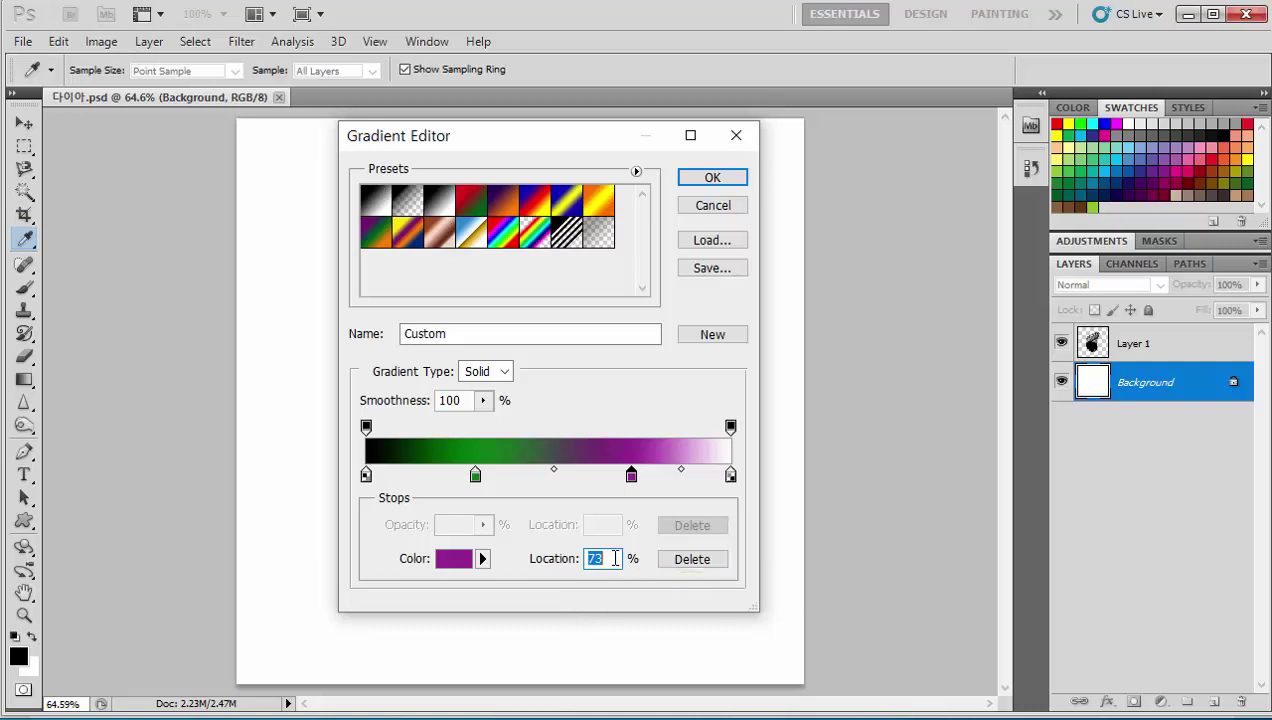
type("70")
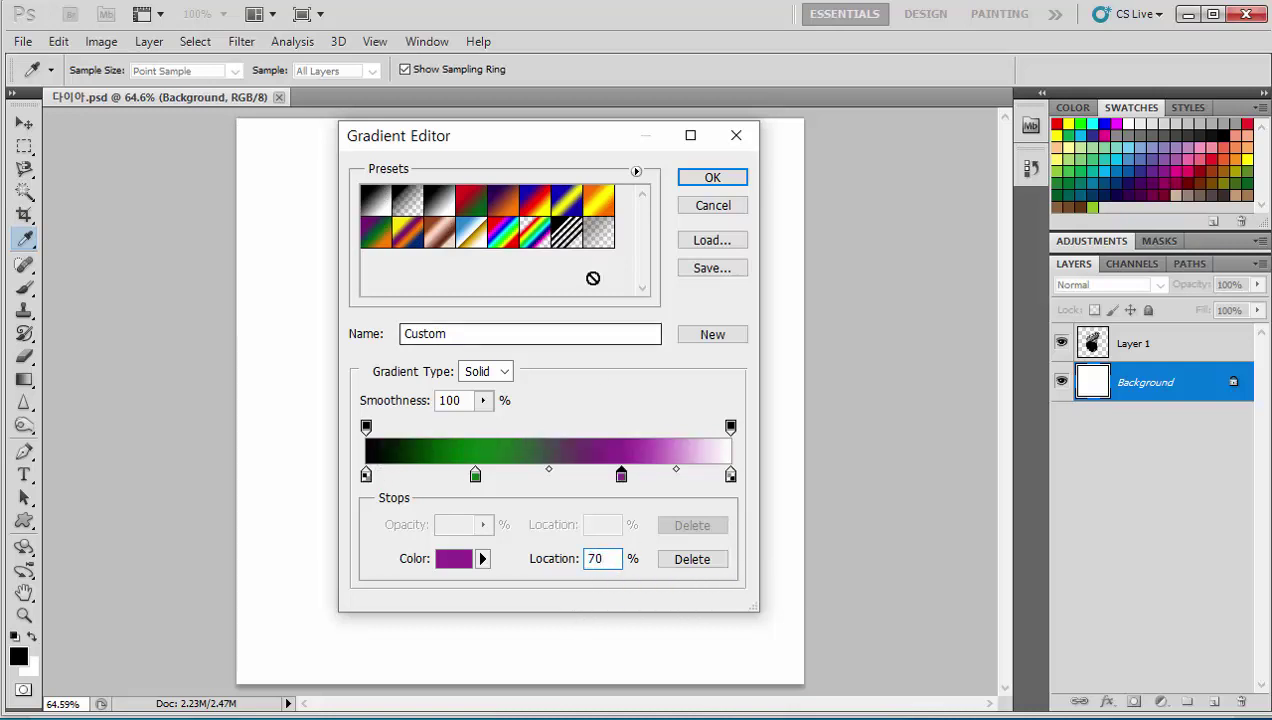
left_click(712, 178)
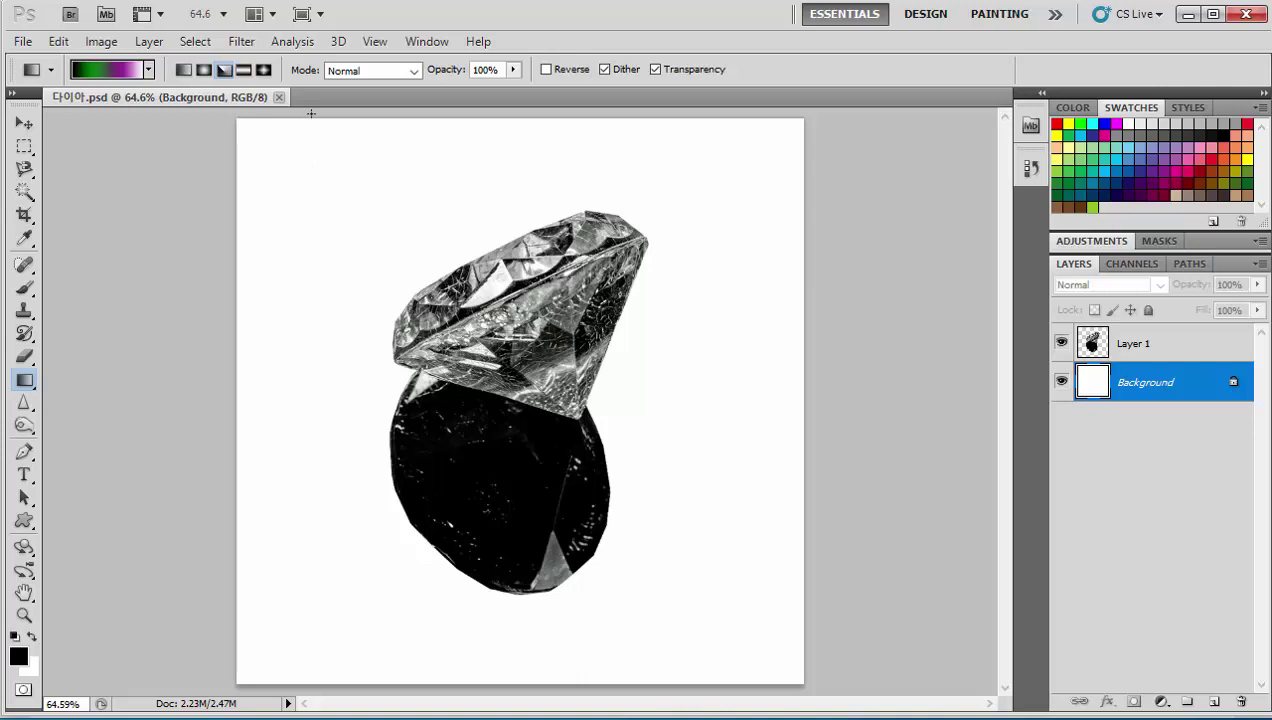
- Fill the Background layer with an angle gradient drawn from the diamond's lower tip to the canvas's lower-right corner
left_click(224, 72)
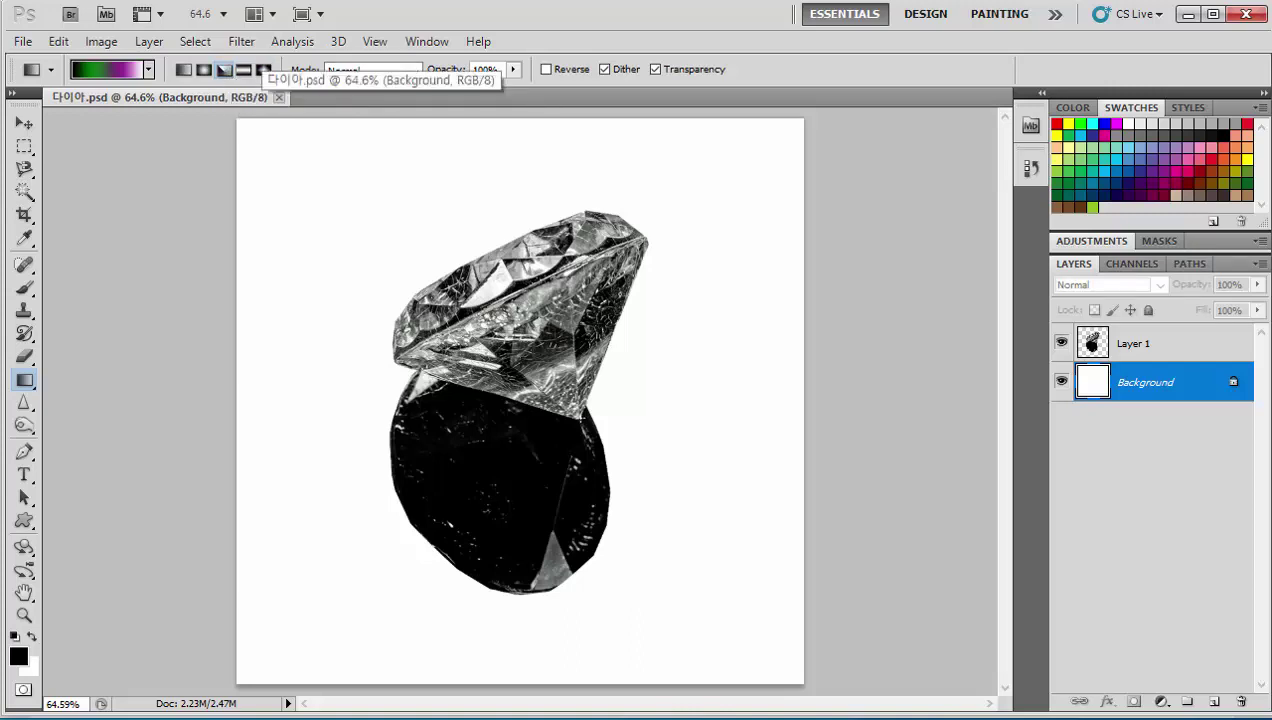
left_click_drag(580, 418, 803, 684)
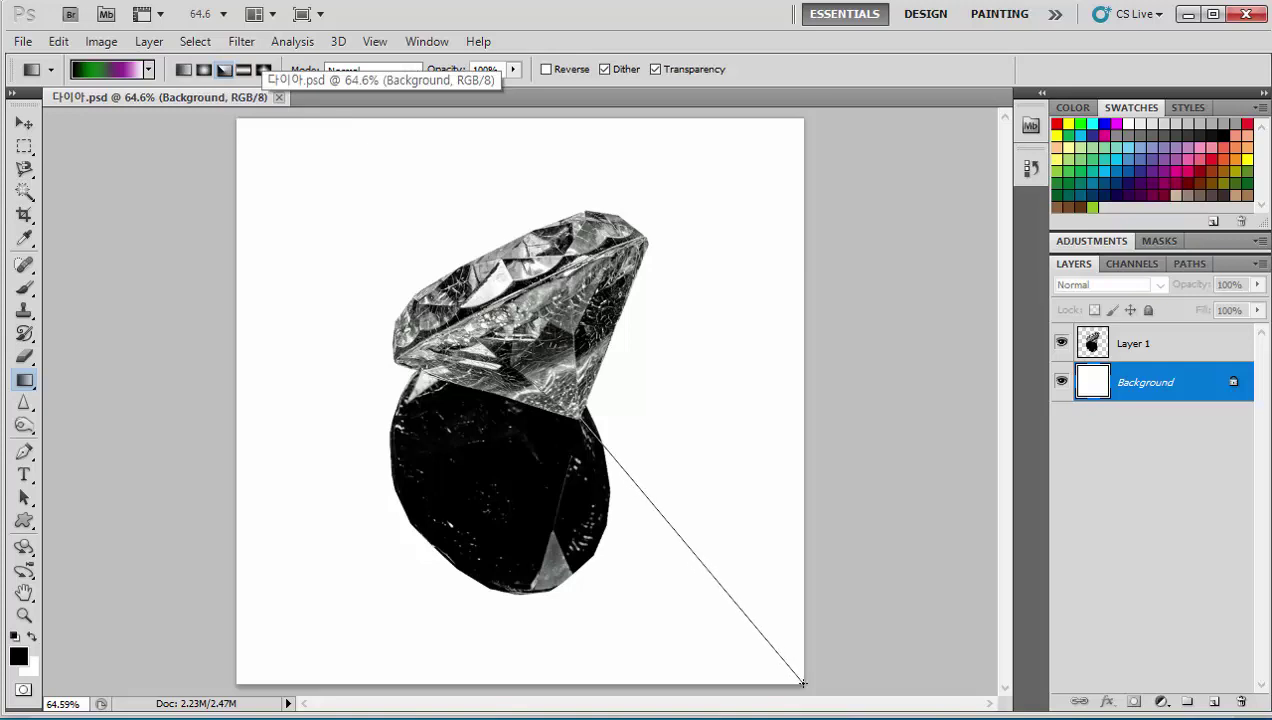
left_click_drag(803, 684, 803, 684)
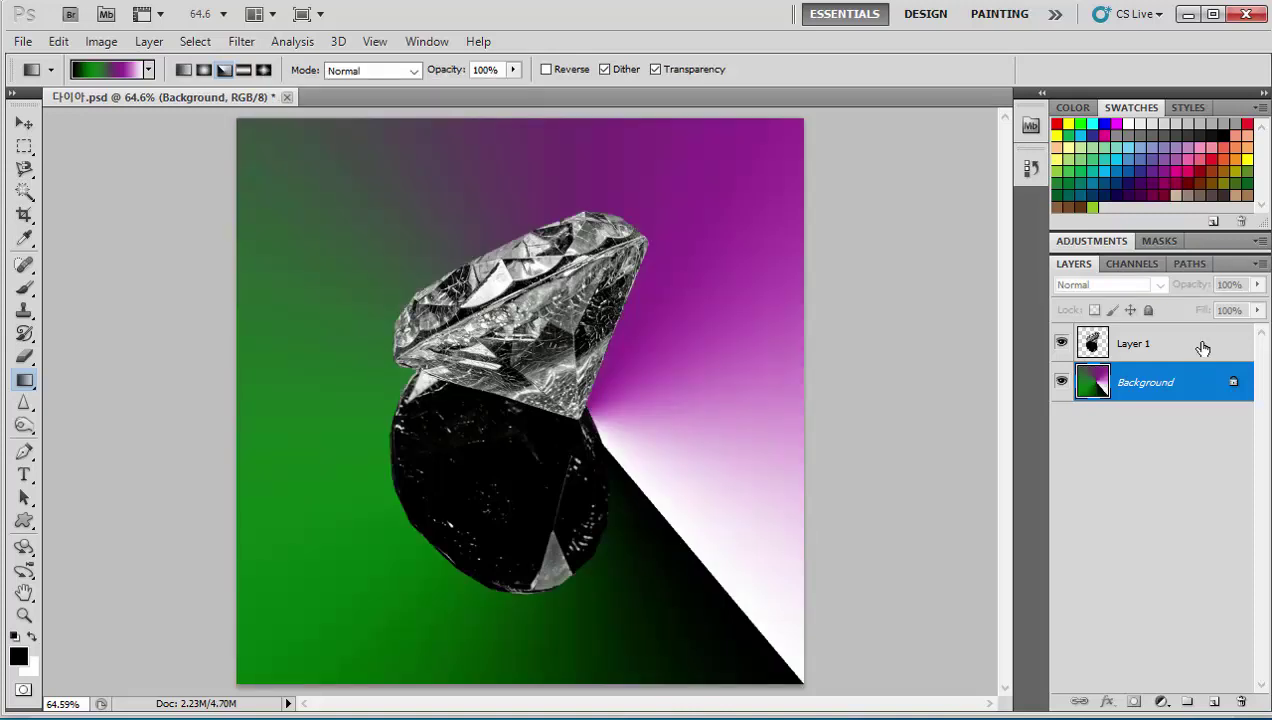
- Set the blend mode of Layer 1, the diamond layer, to Linear Dodge (Add)
left_click(1203, 347)
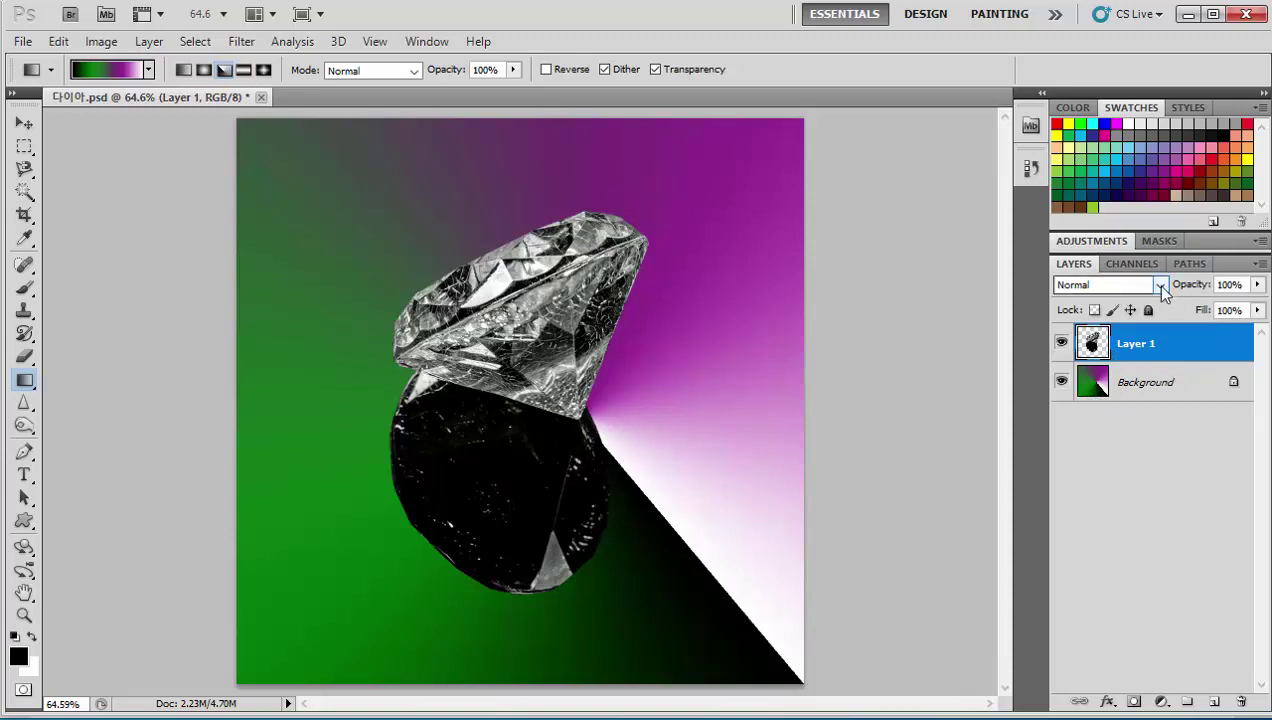
left_click(1161, 285)
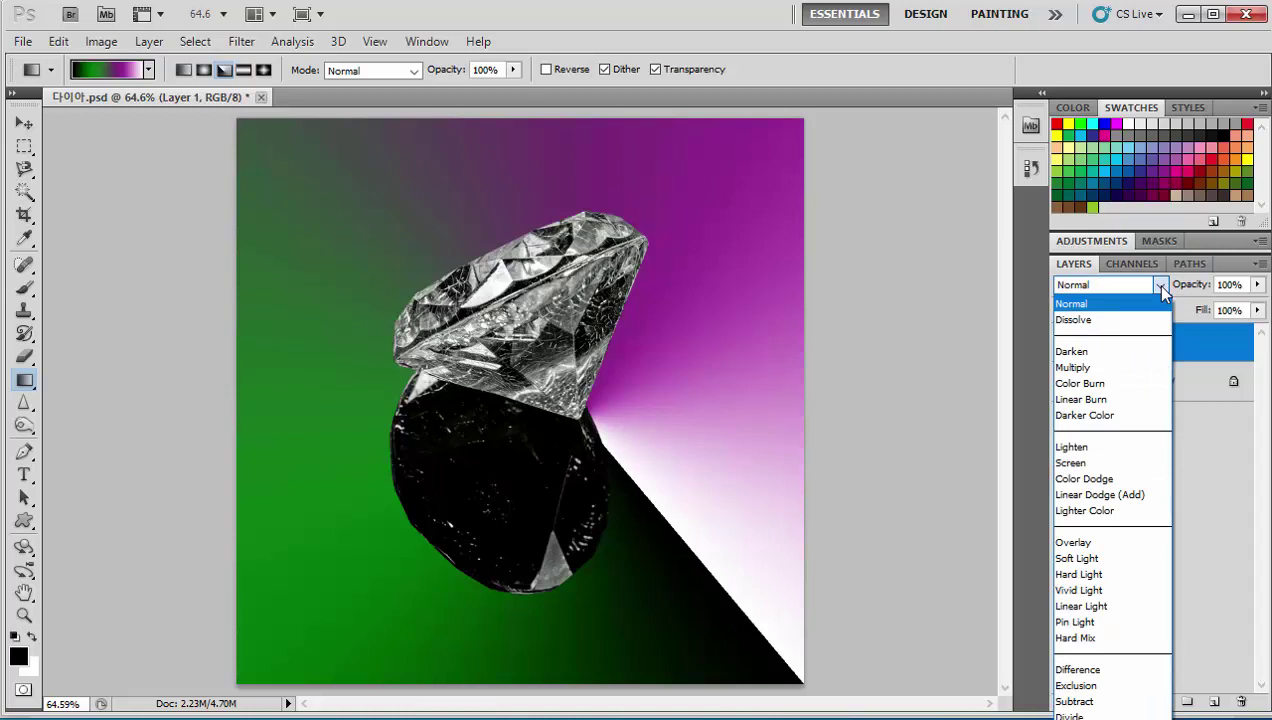
left_click(1114, 494)
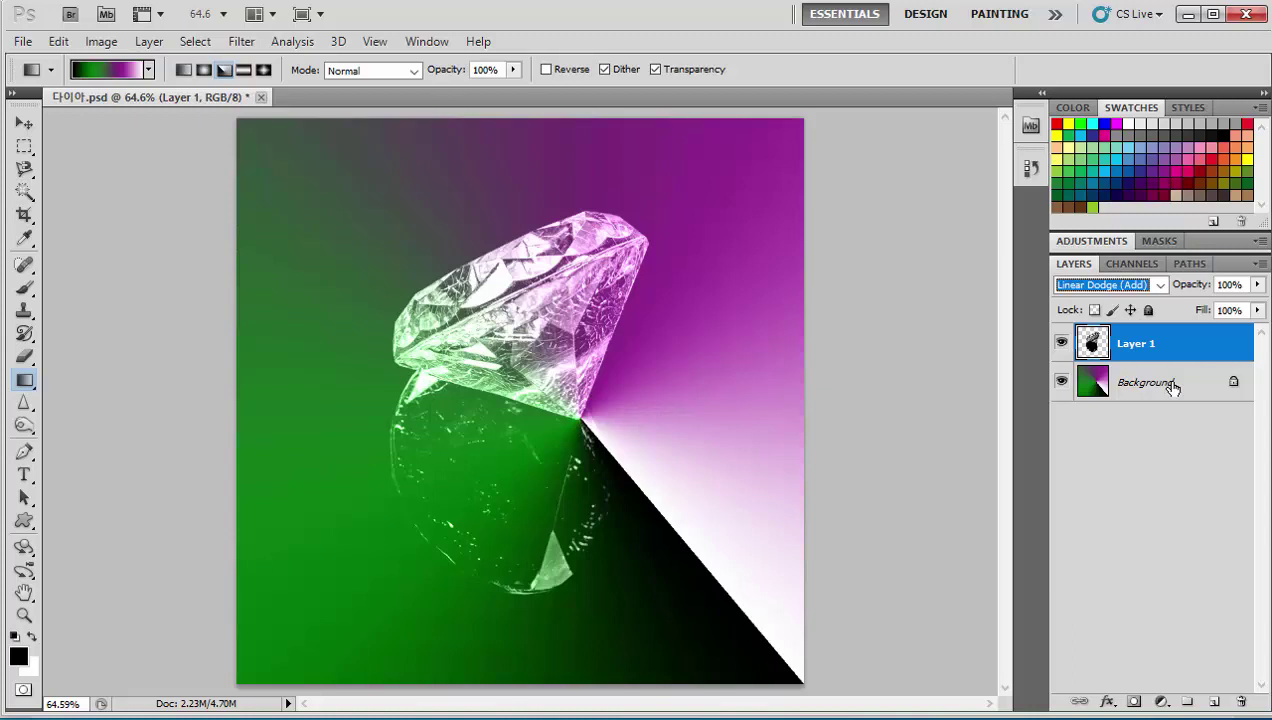
- Duplicate the Background layer and shift the copy's hue to -60 with Hue/Saturation
left_click_drag(1173, 388, 1211, 707)
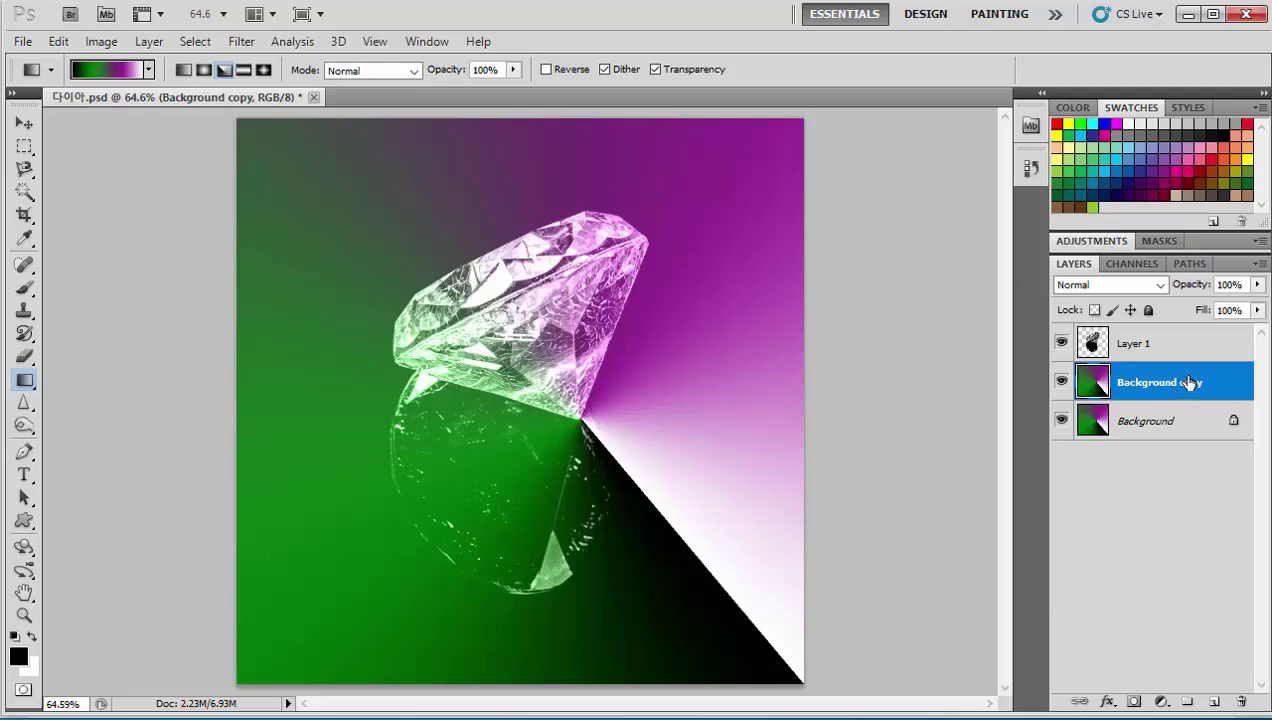
left_click(115, 44)
mouse_move(137, 106)
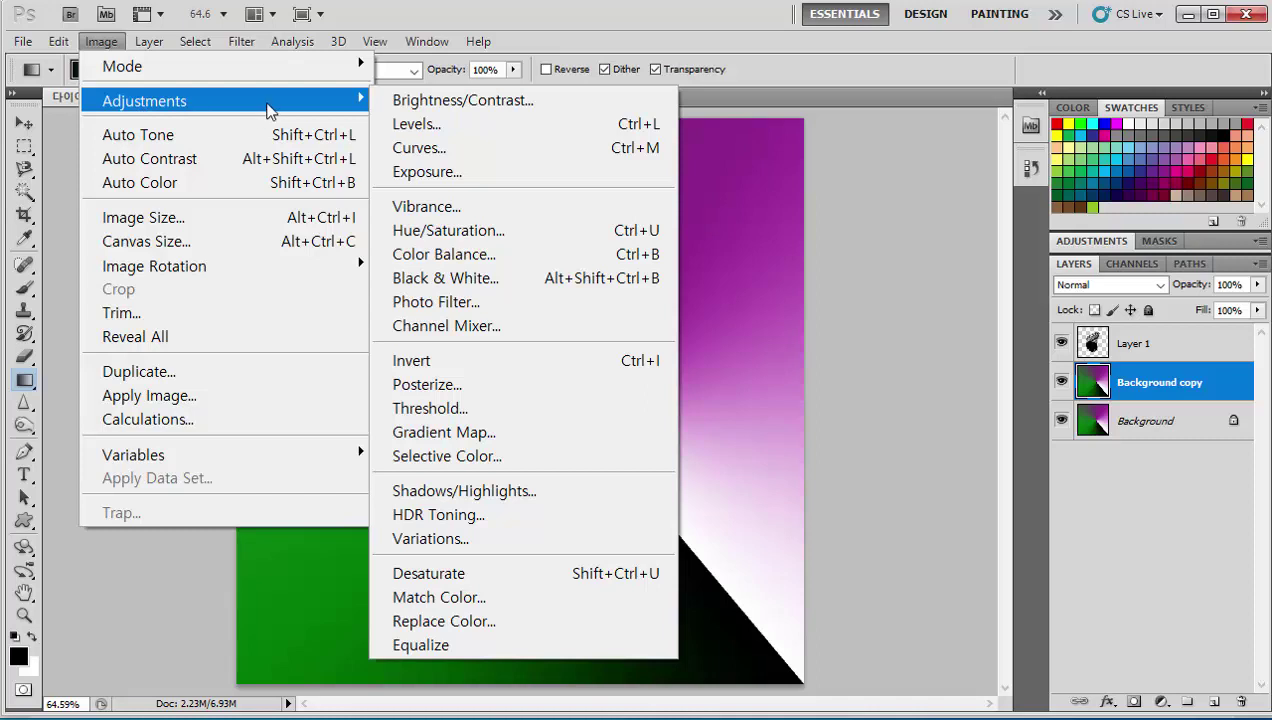
left_click(508, 232)
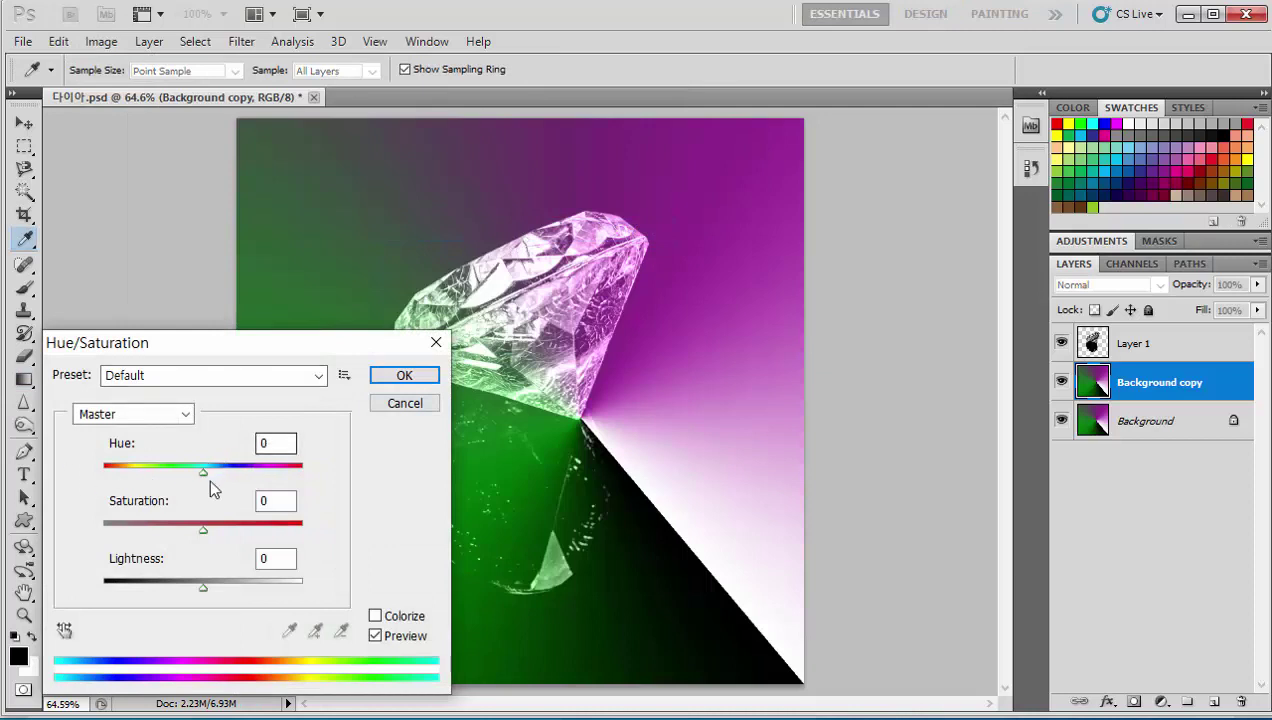
double_click(273, 443)
type("-")
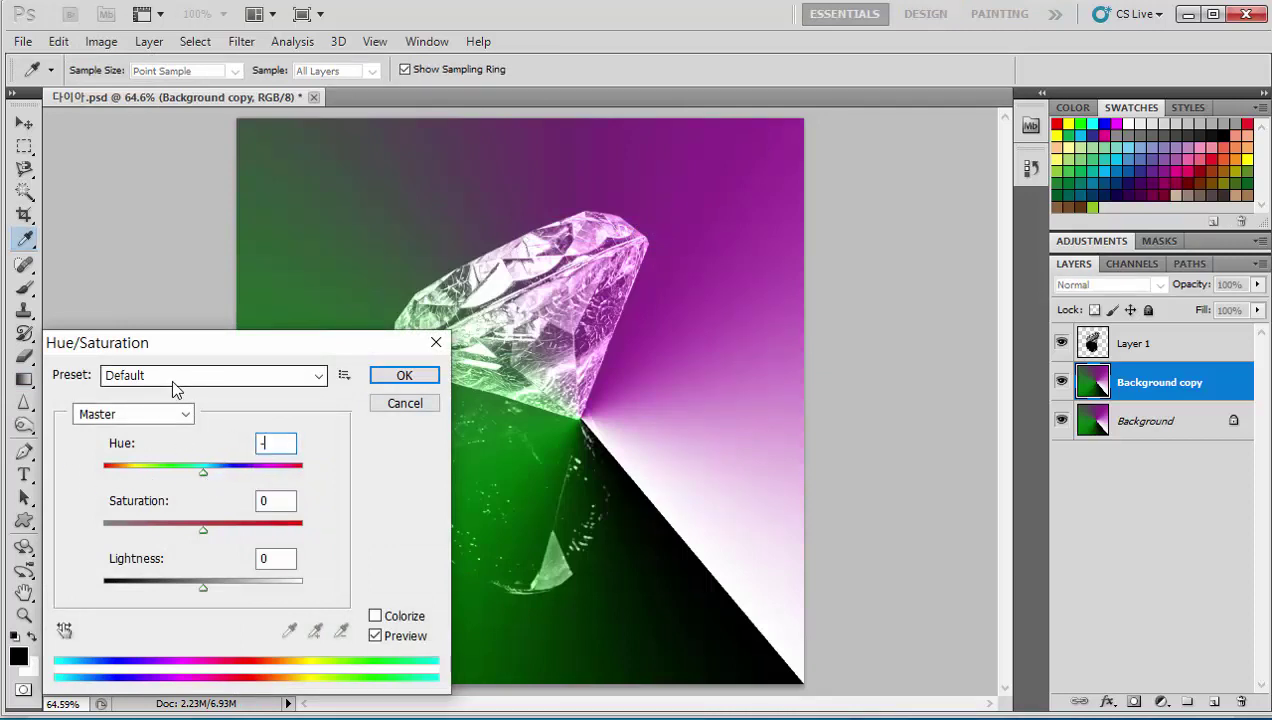
type("60")
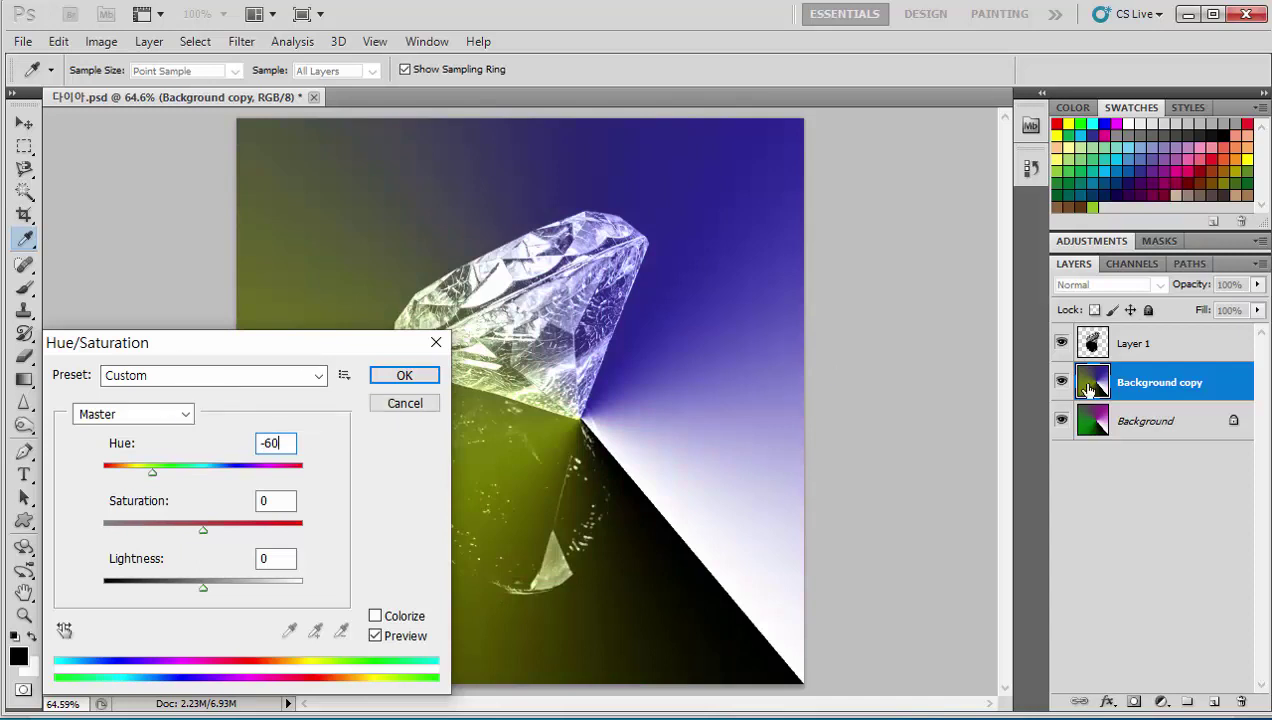
left_click(403, 376)
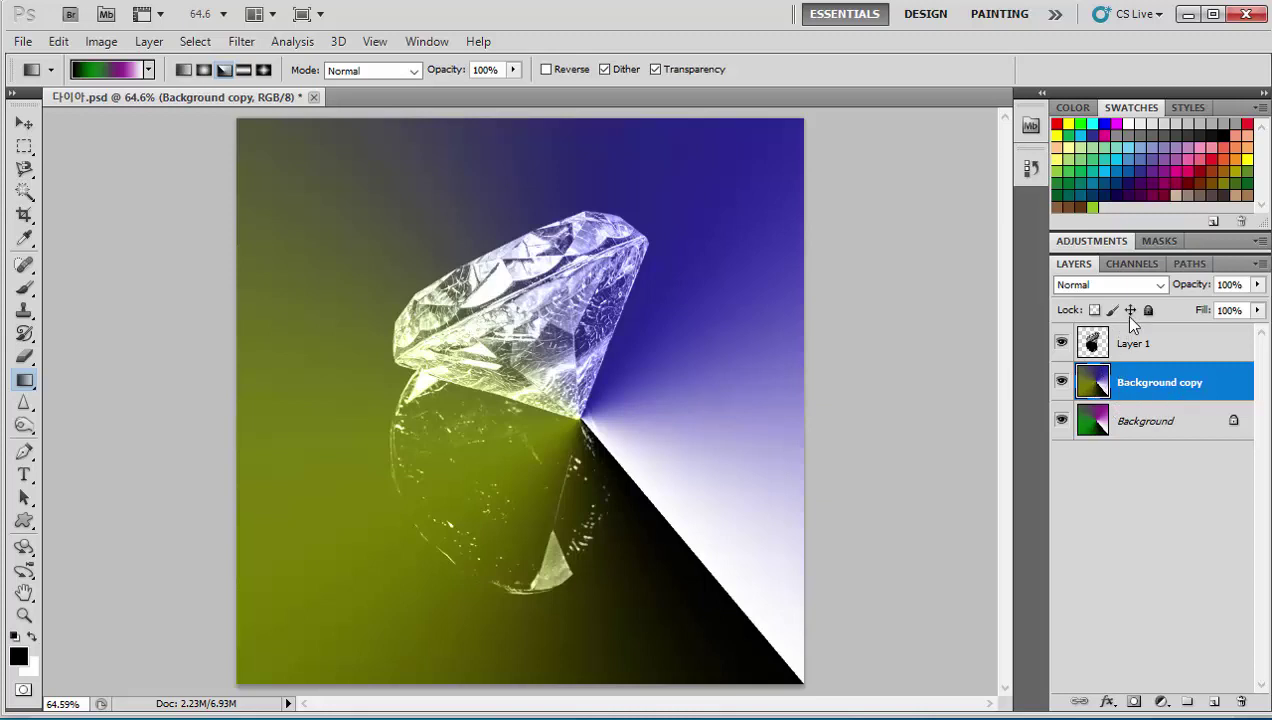
- Set the blend mode of the Background copy layer to Linear Light
left_click(1159, 286)
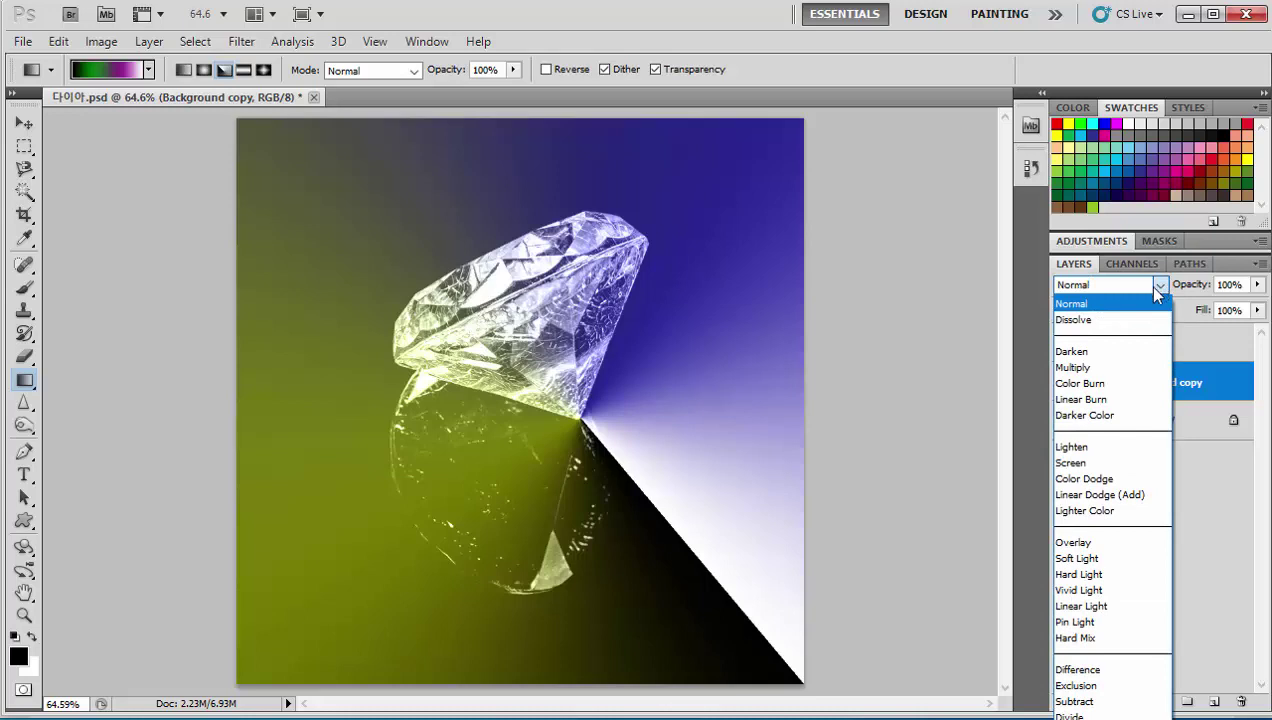
left_click(1121, 610)
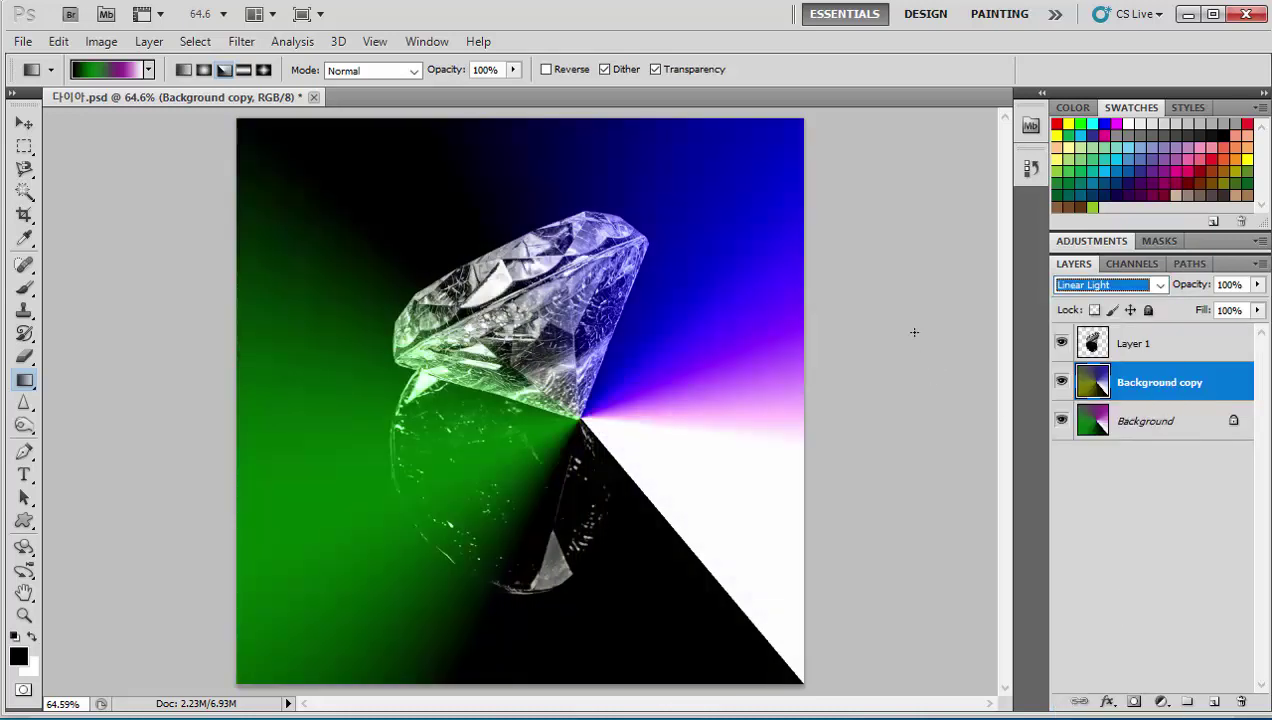